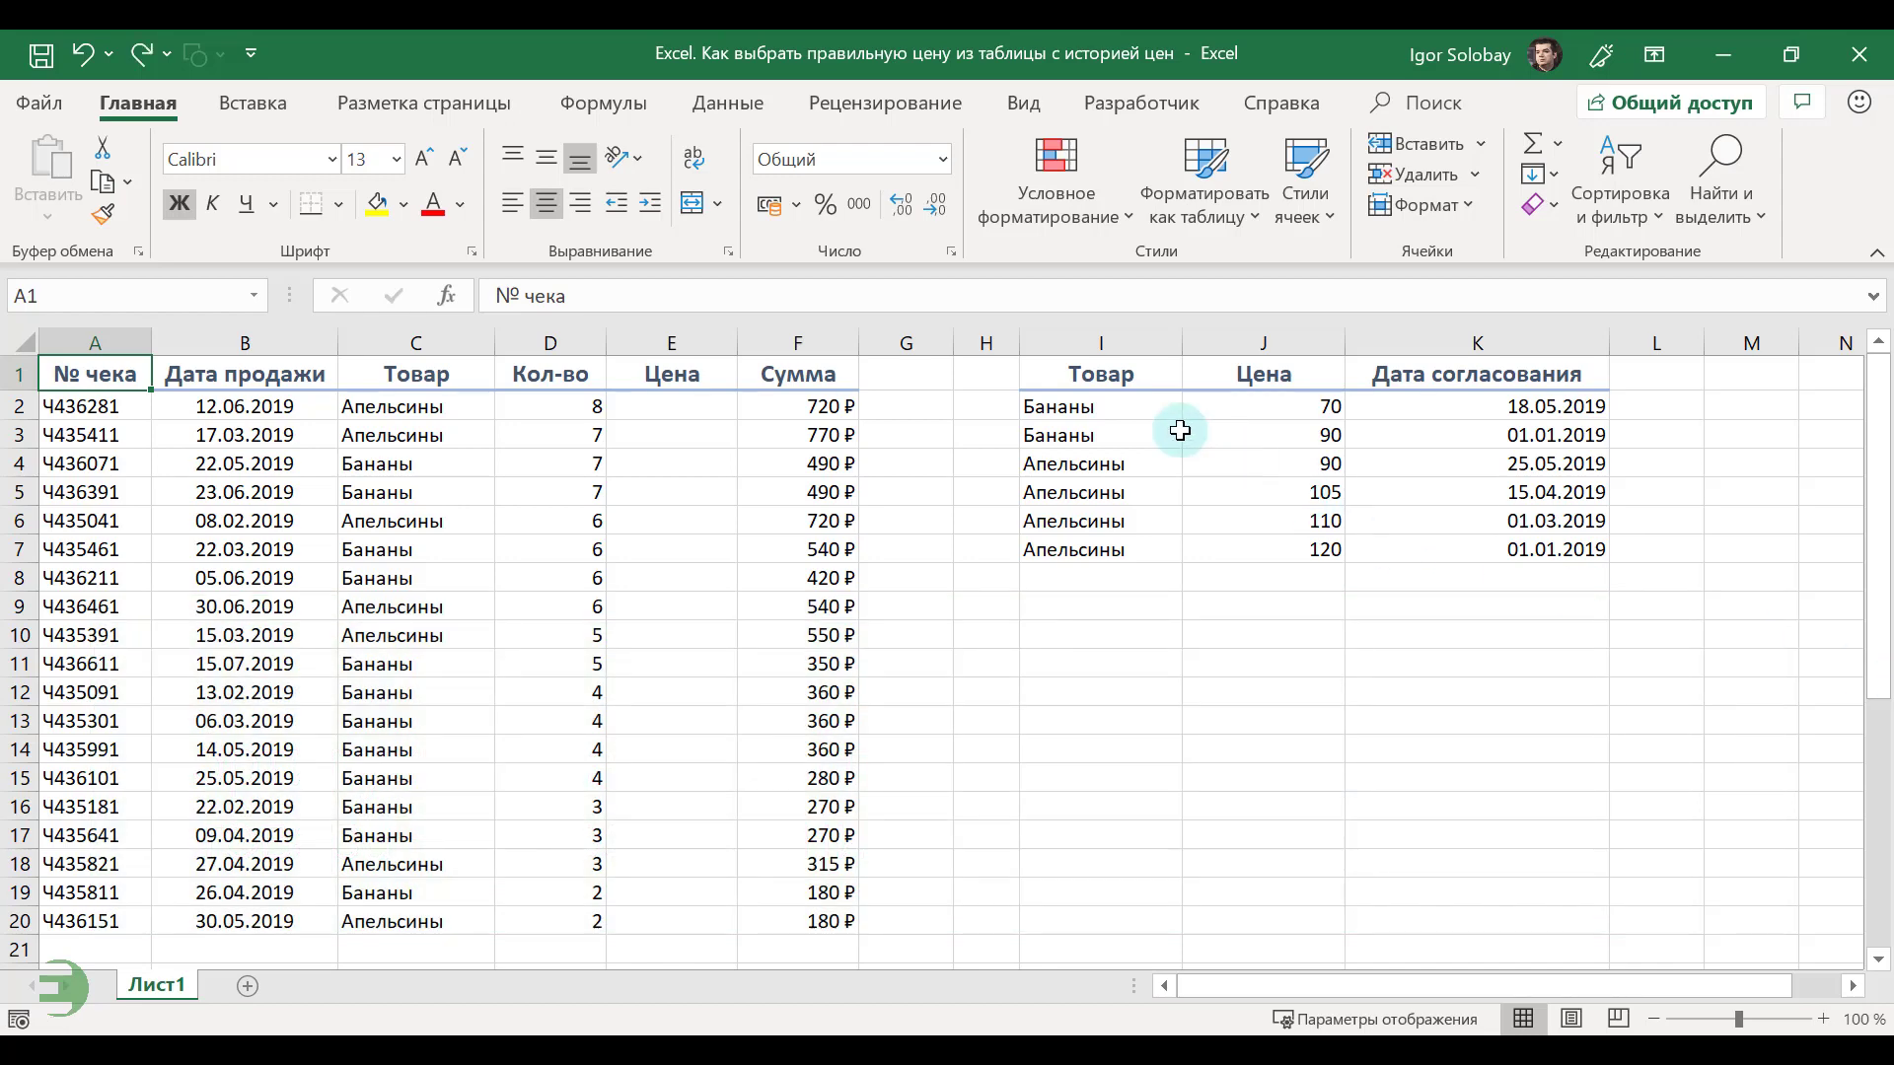
- Sort the price table I1:K7 by Товар from А to Я, with Дата согласования from oldest to newest as the second level
mouse_move(1108, 372)
left_mouse_down()
mouse_move(1471, 511)
mouse_move(1506, 549)
left_mouse_up()
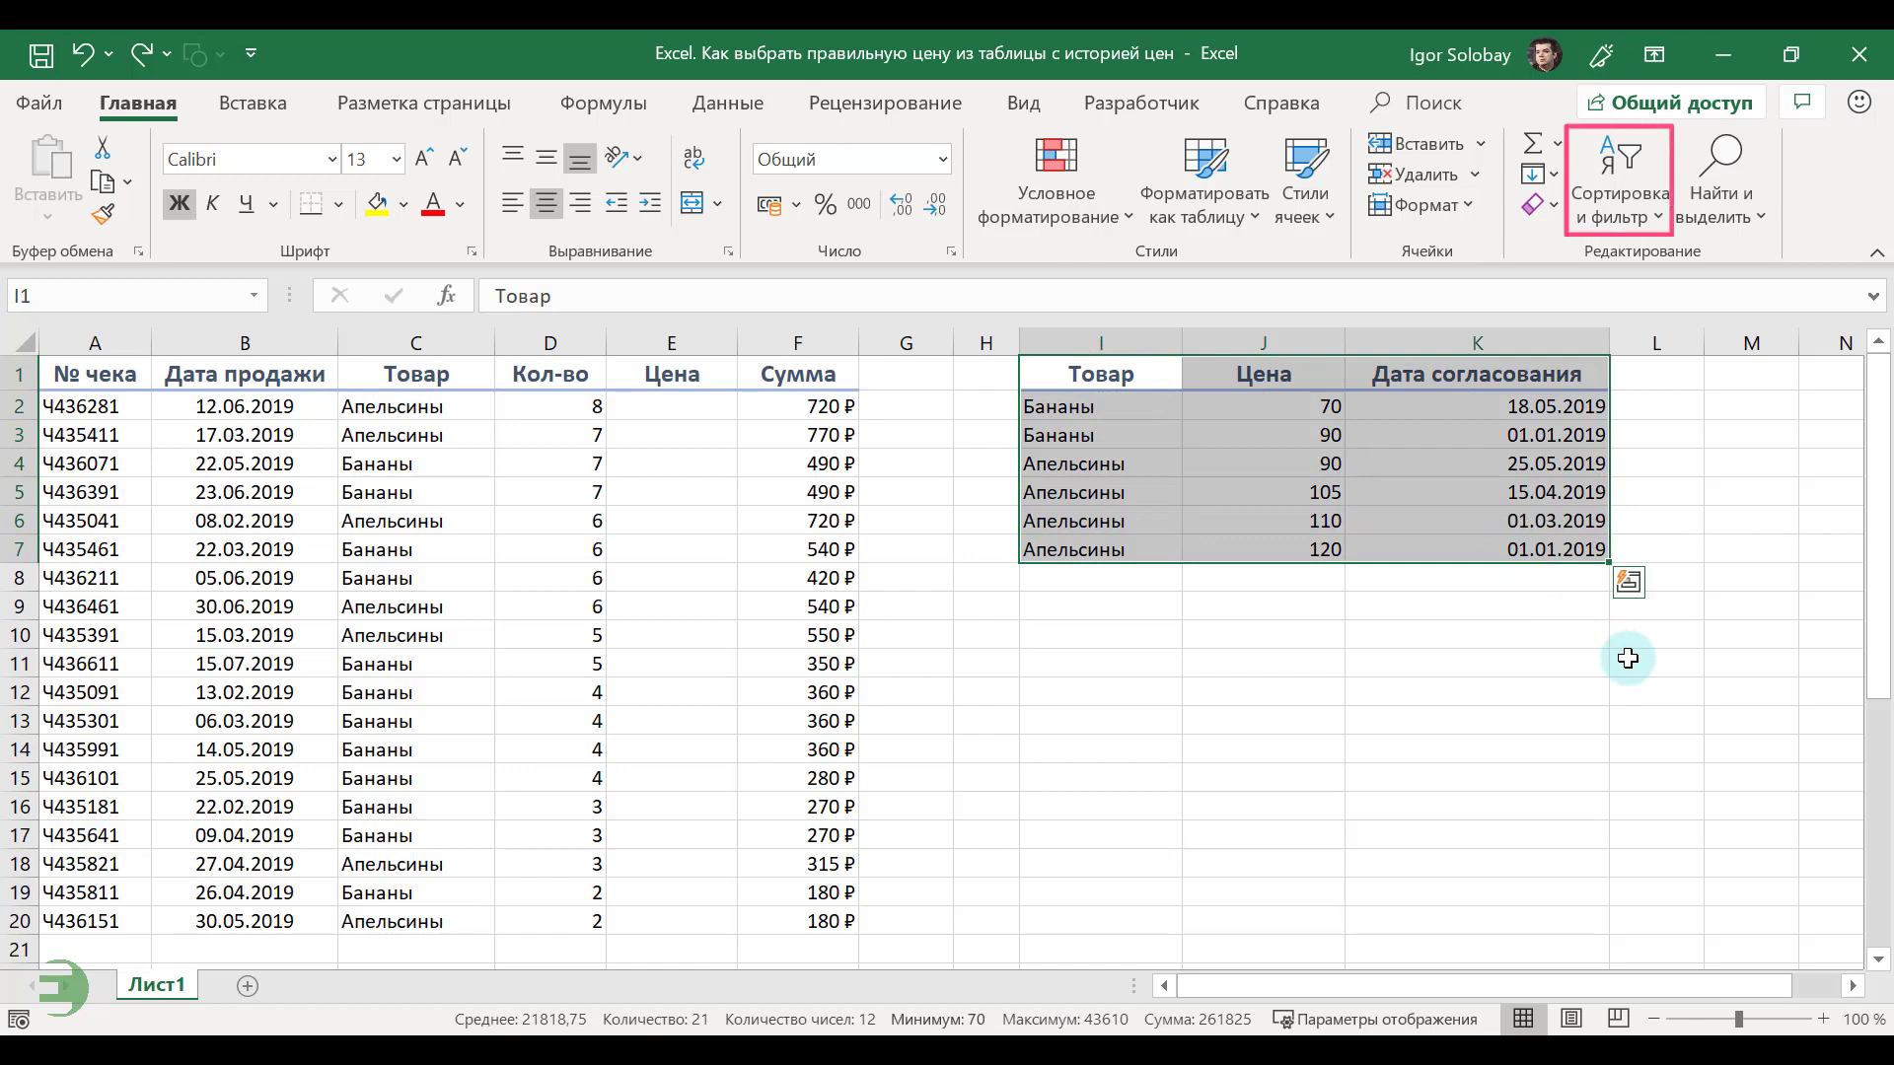
left_click(1663, 221)
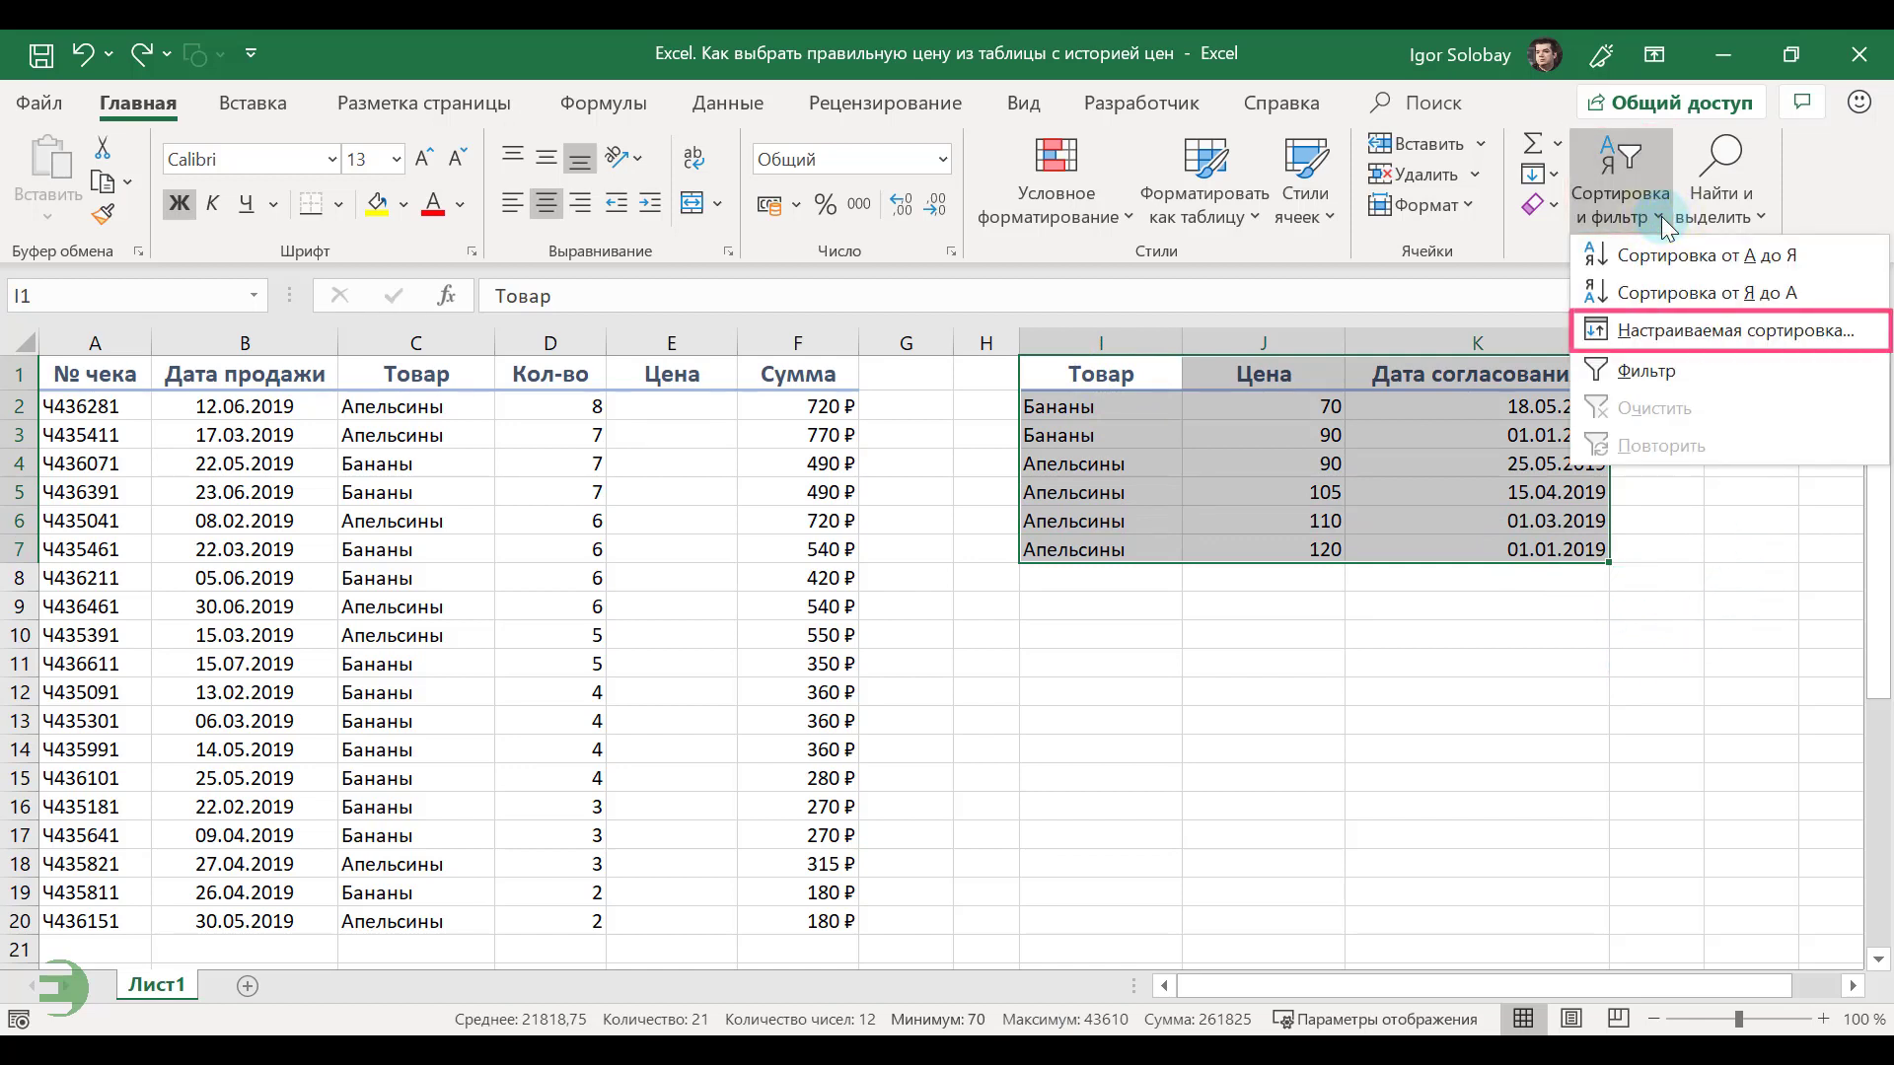
left_click(1714, 340)
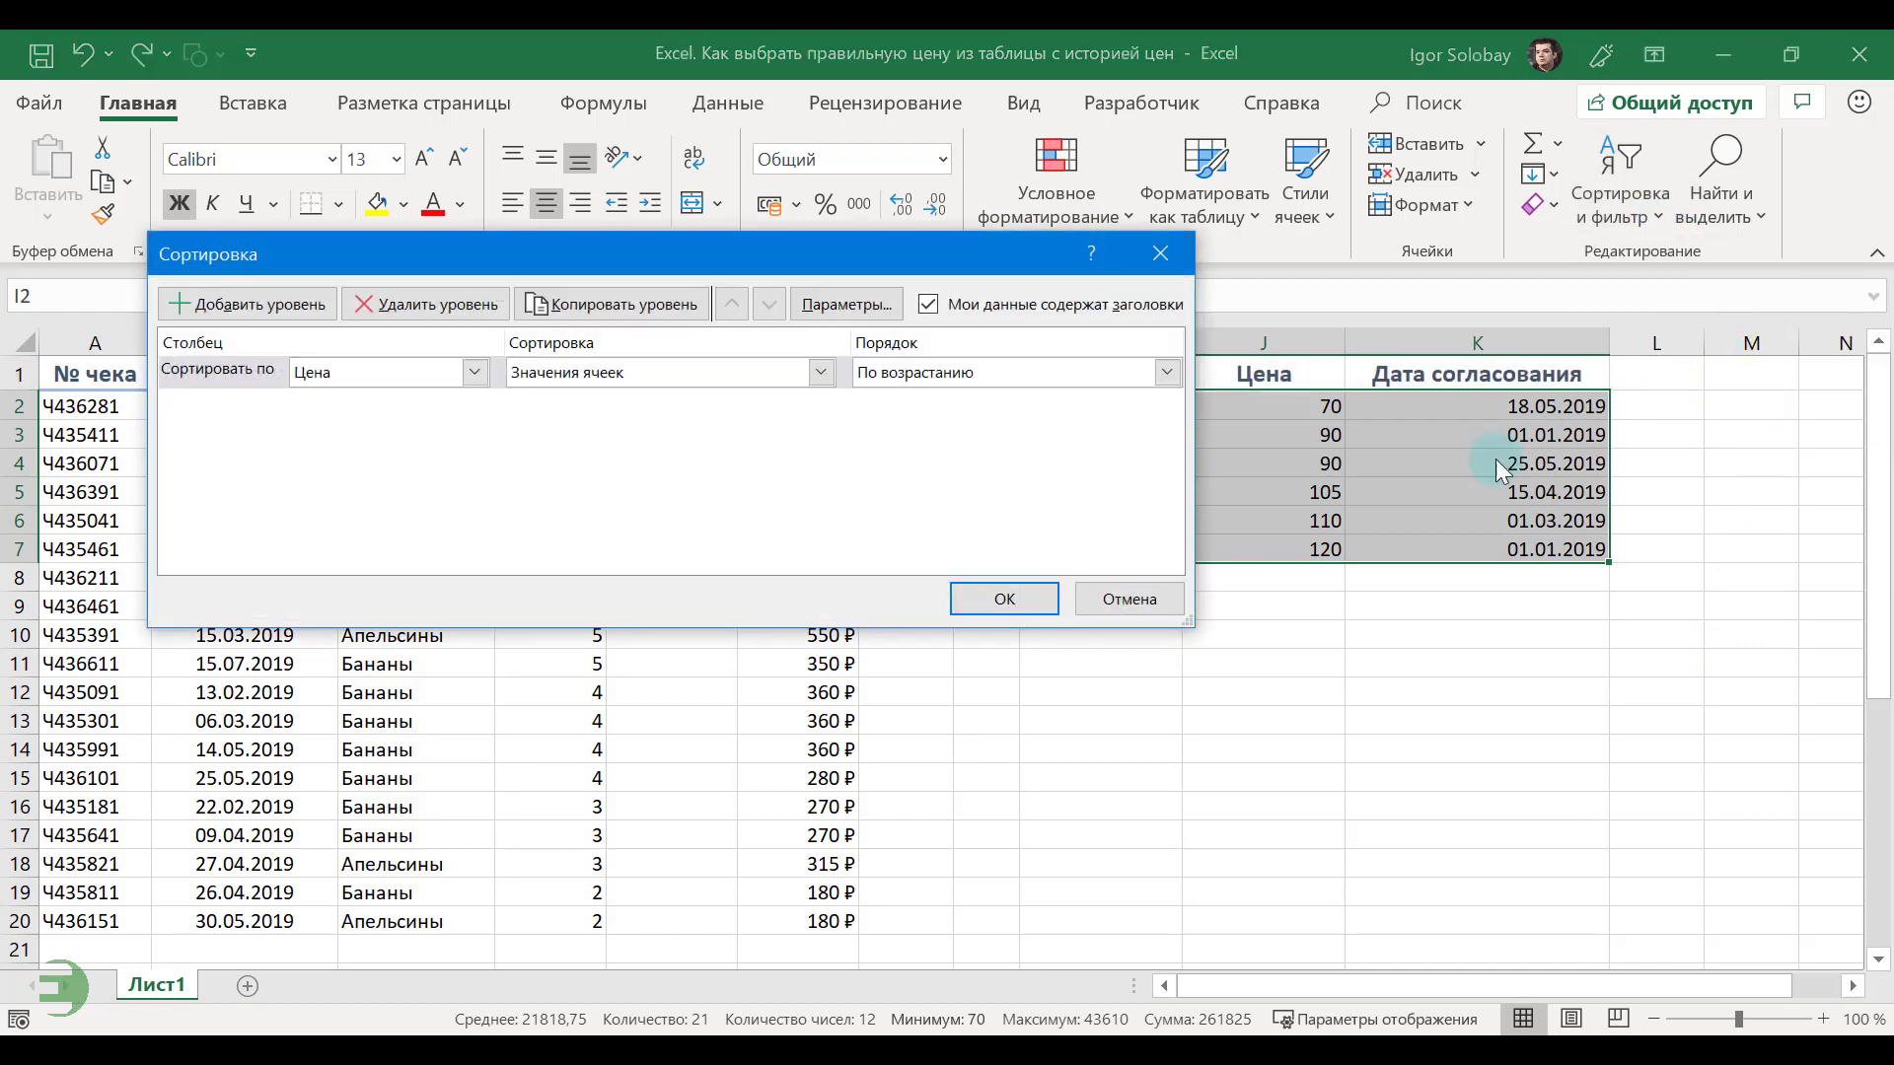
left_click(279, 377)
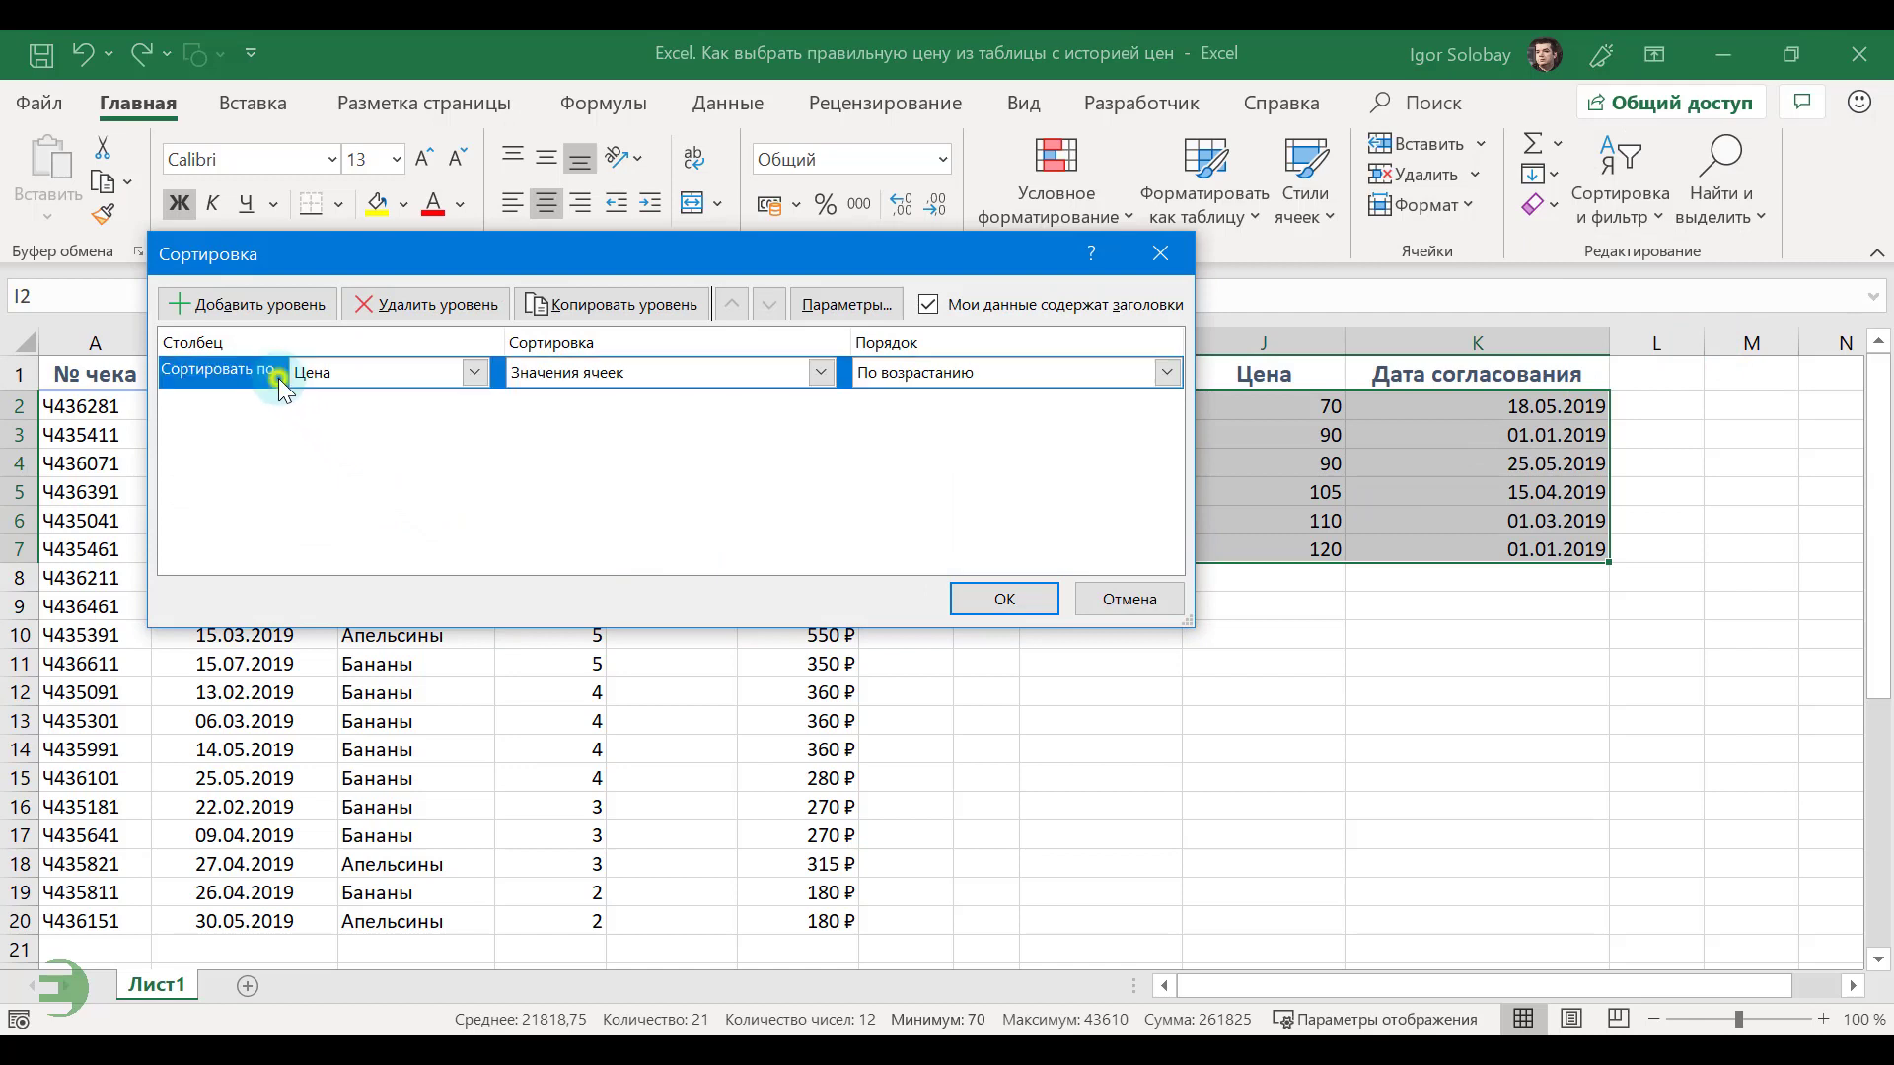
left_click(477, 375)
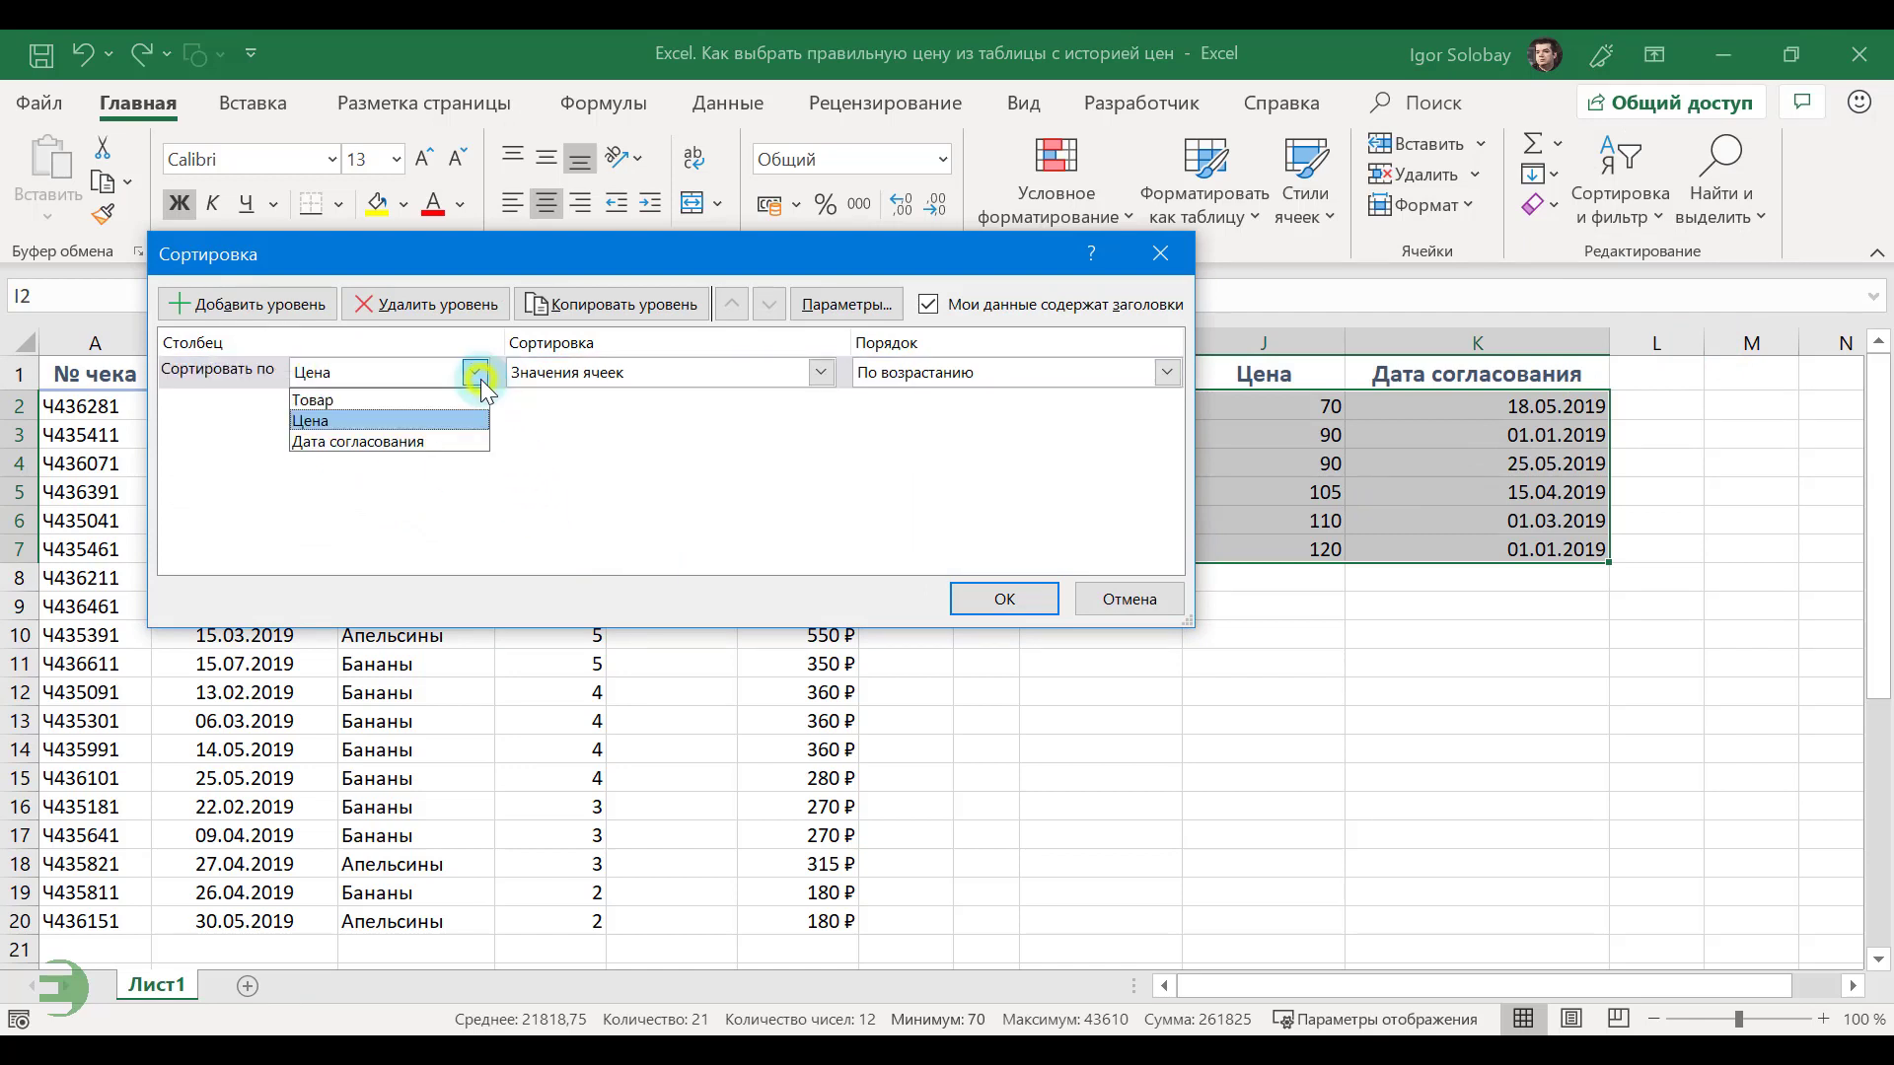
left_click(477, 399)
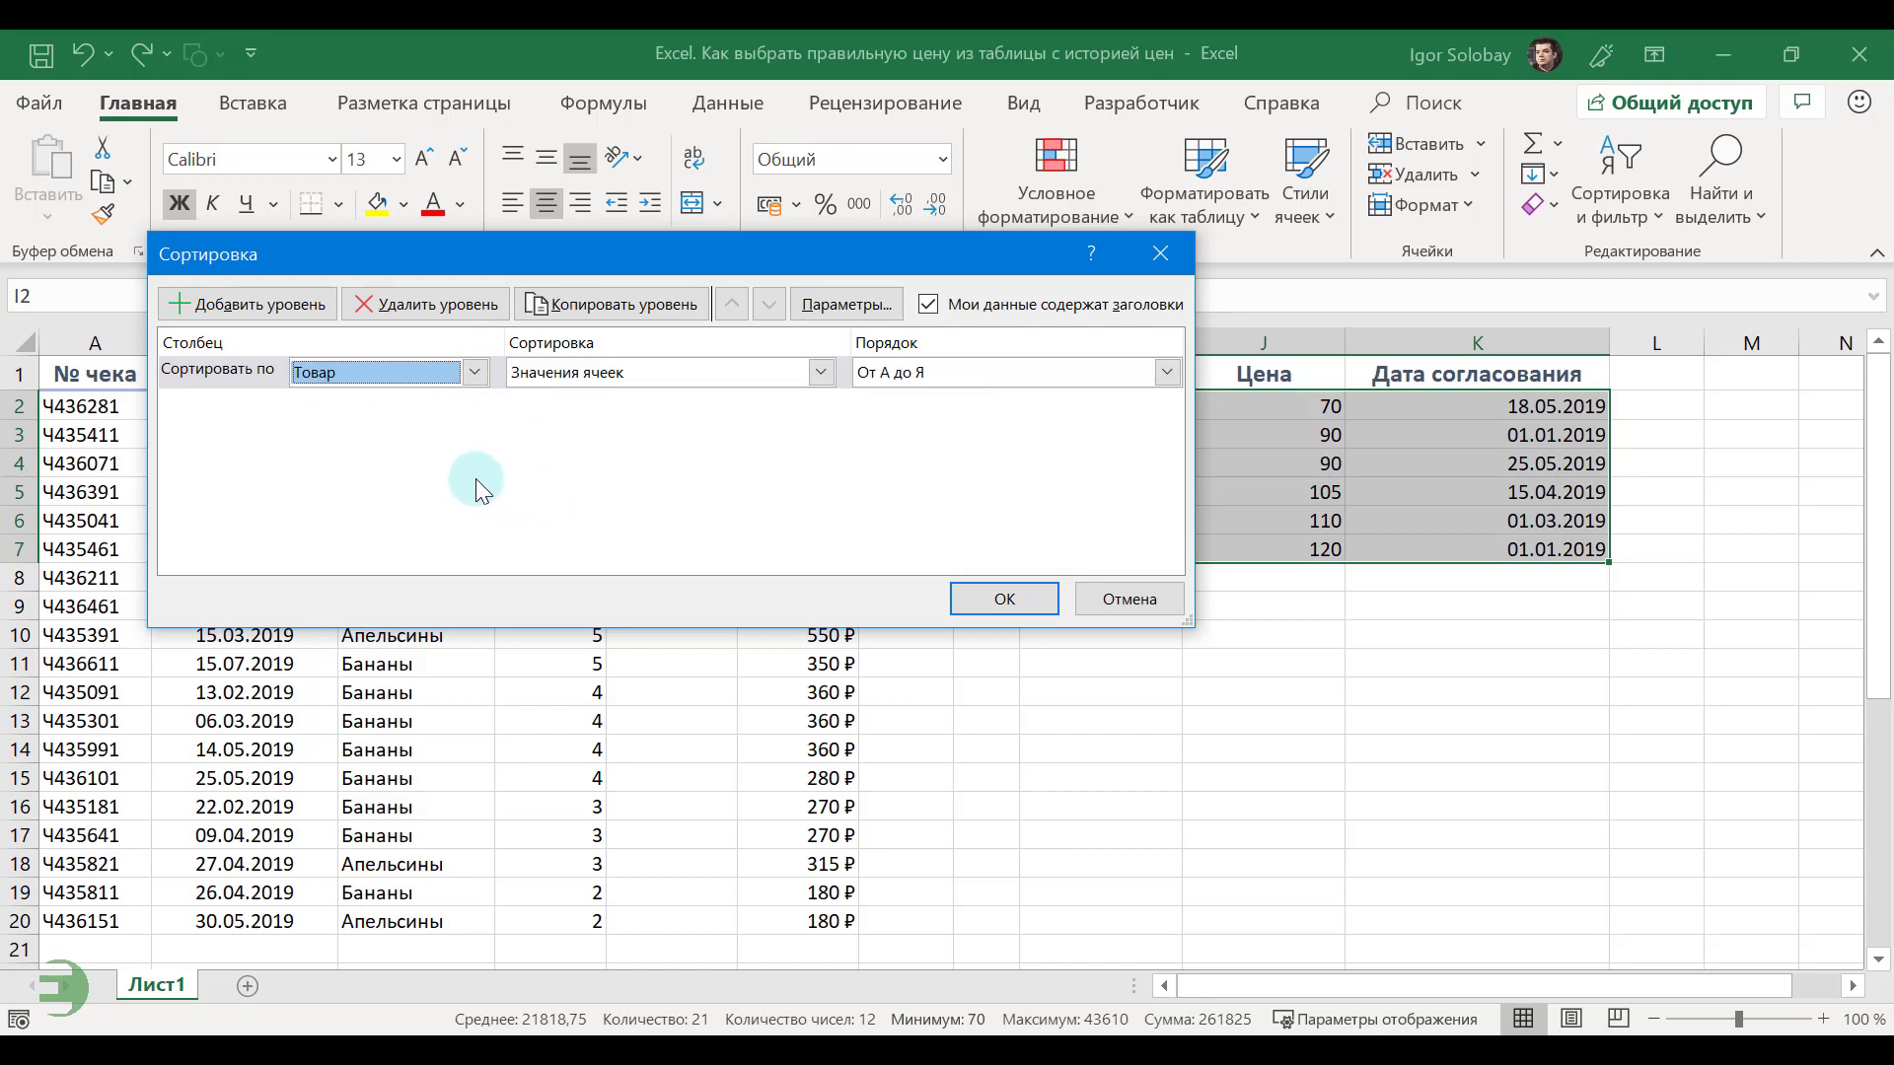
left_click(281, 309)
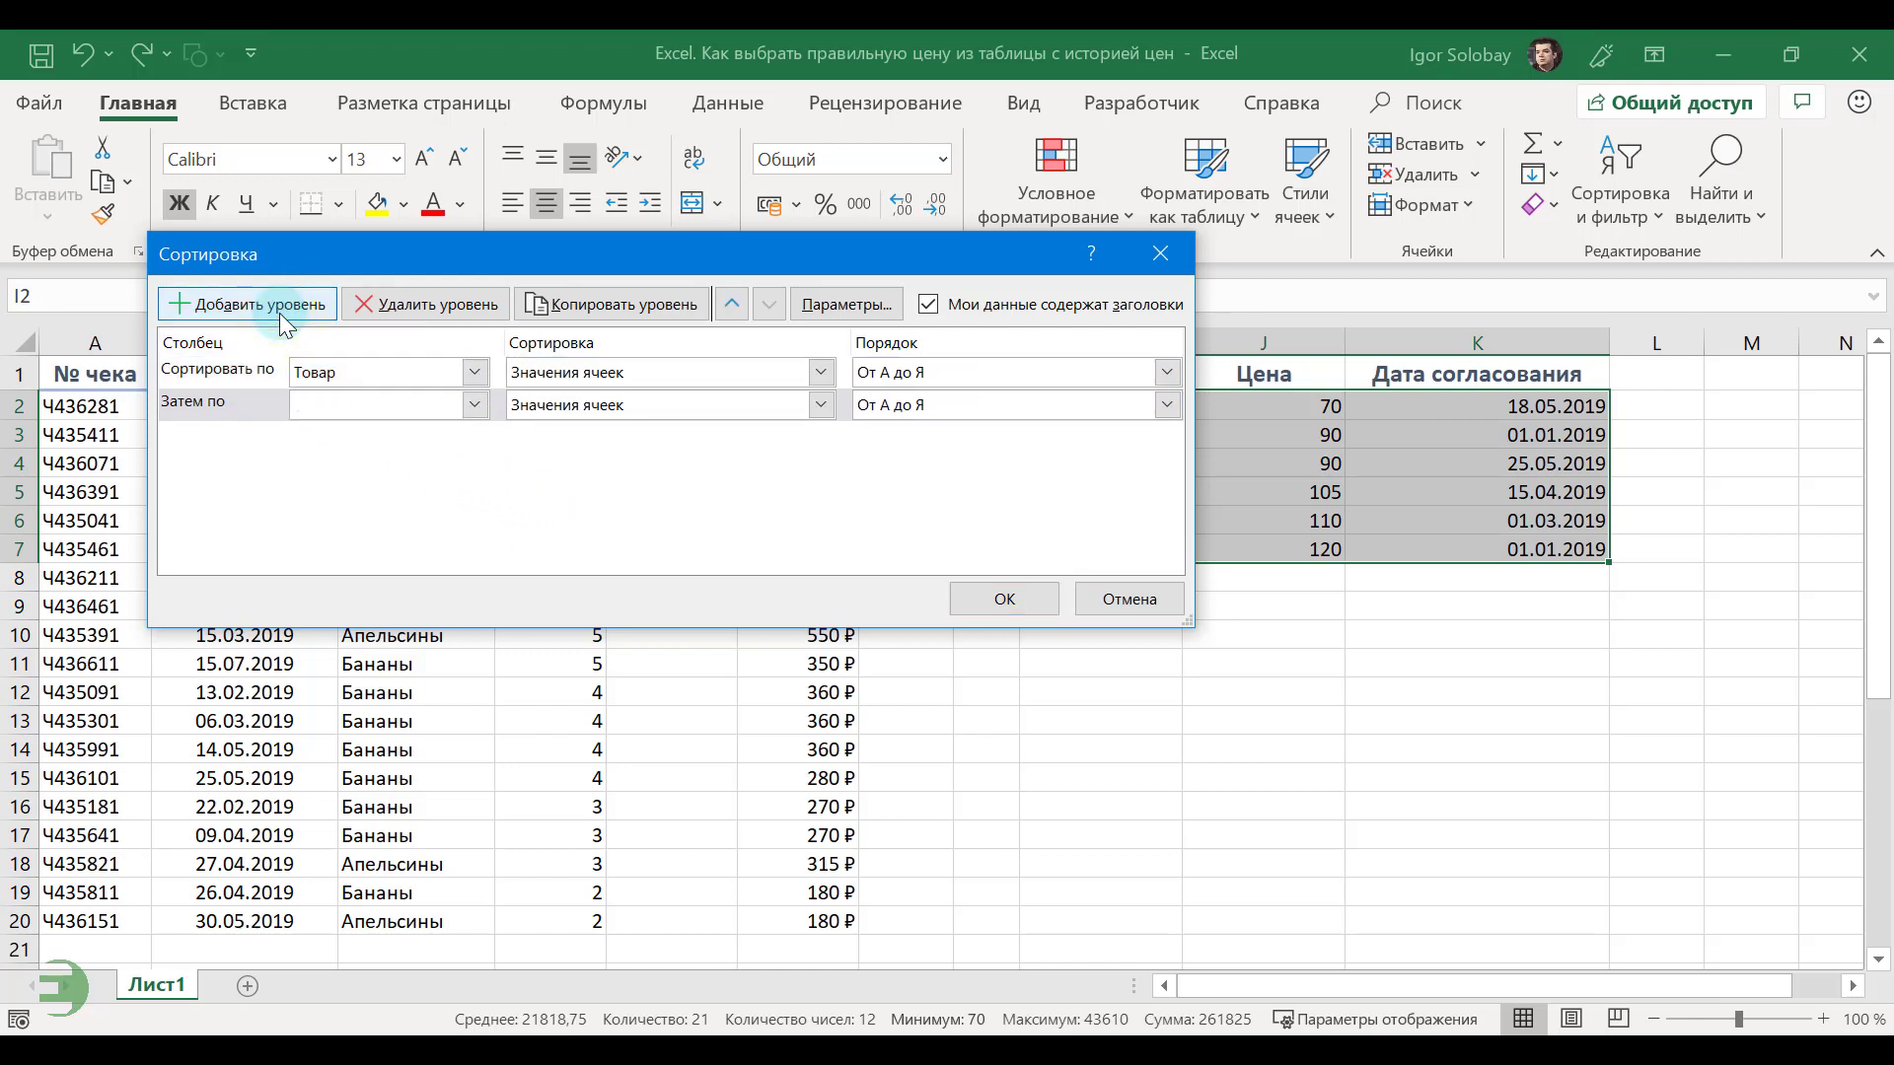
left_click(397, 413)
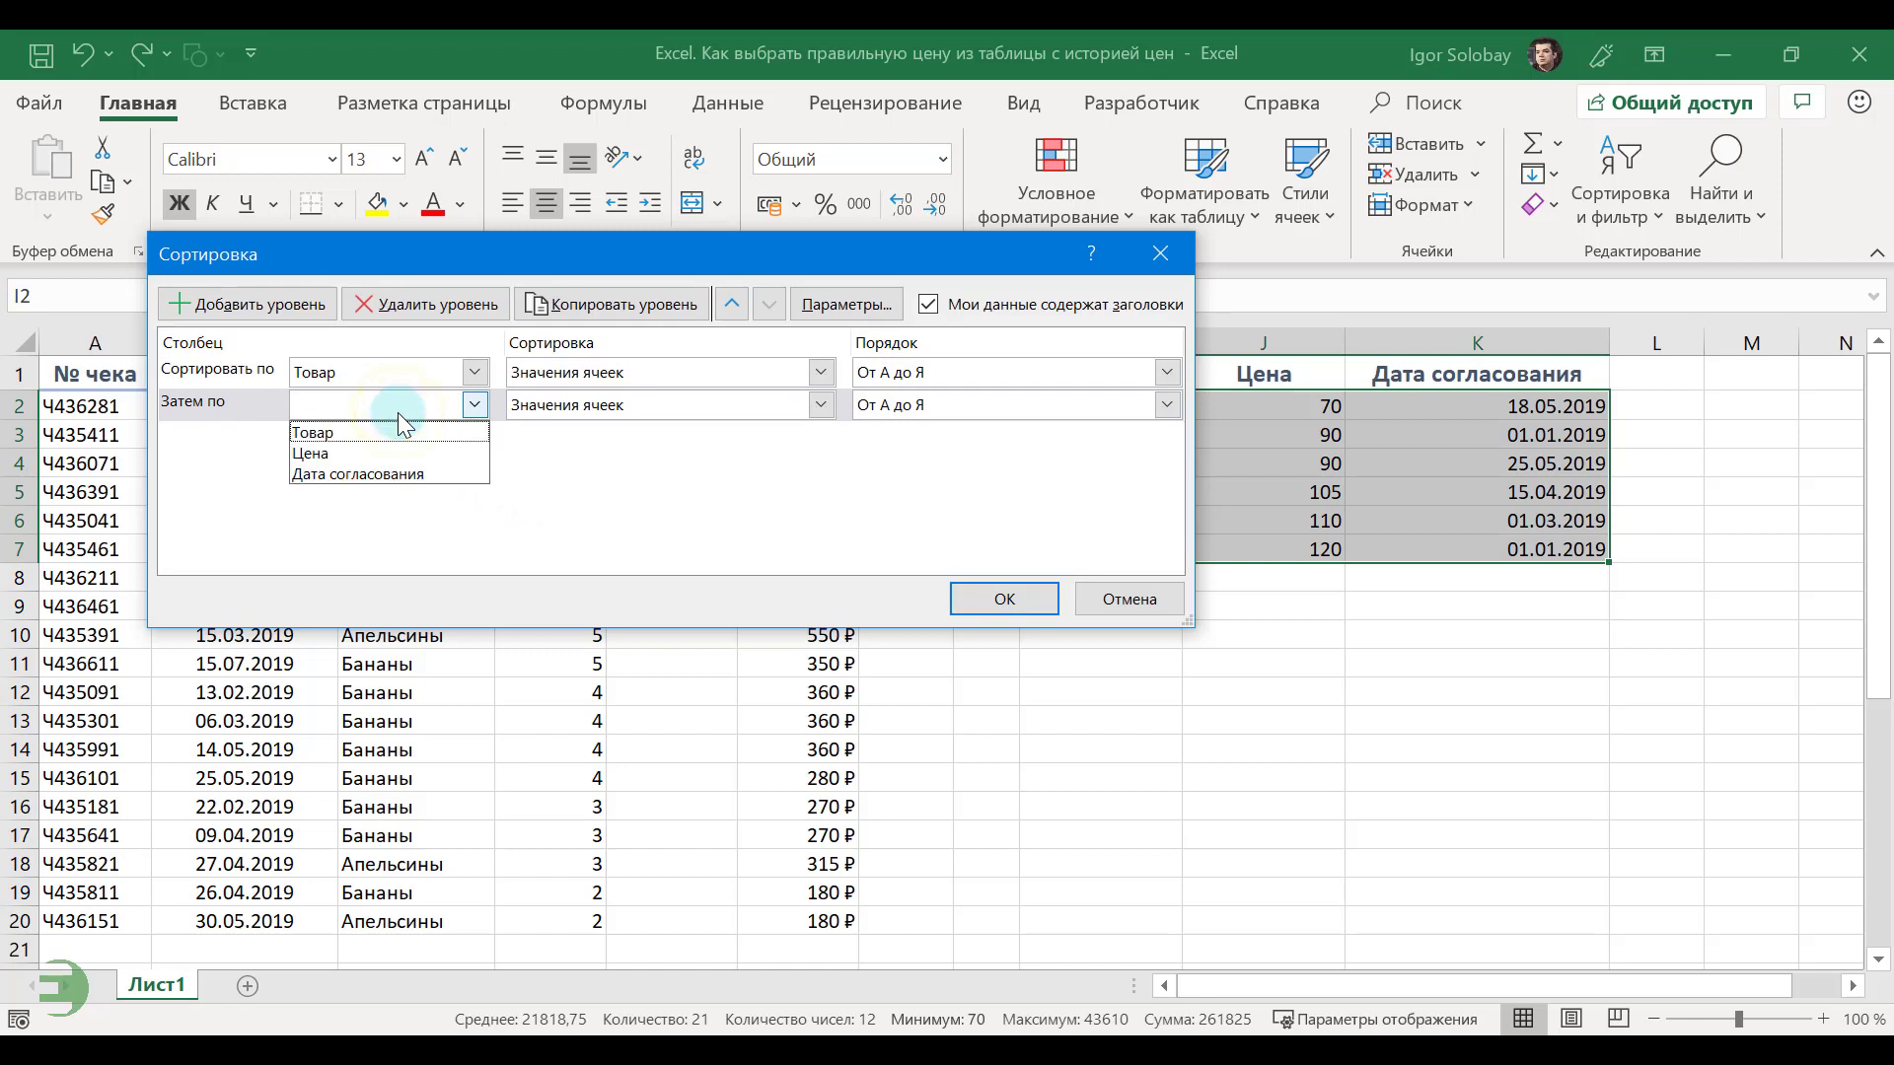
left_click(390, 475)
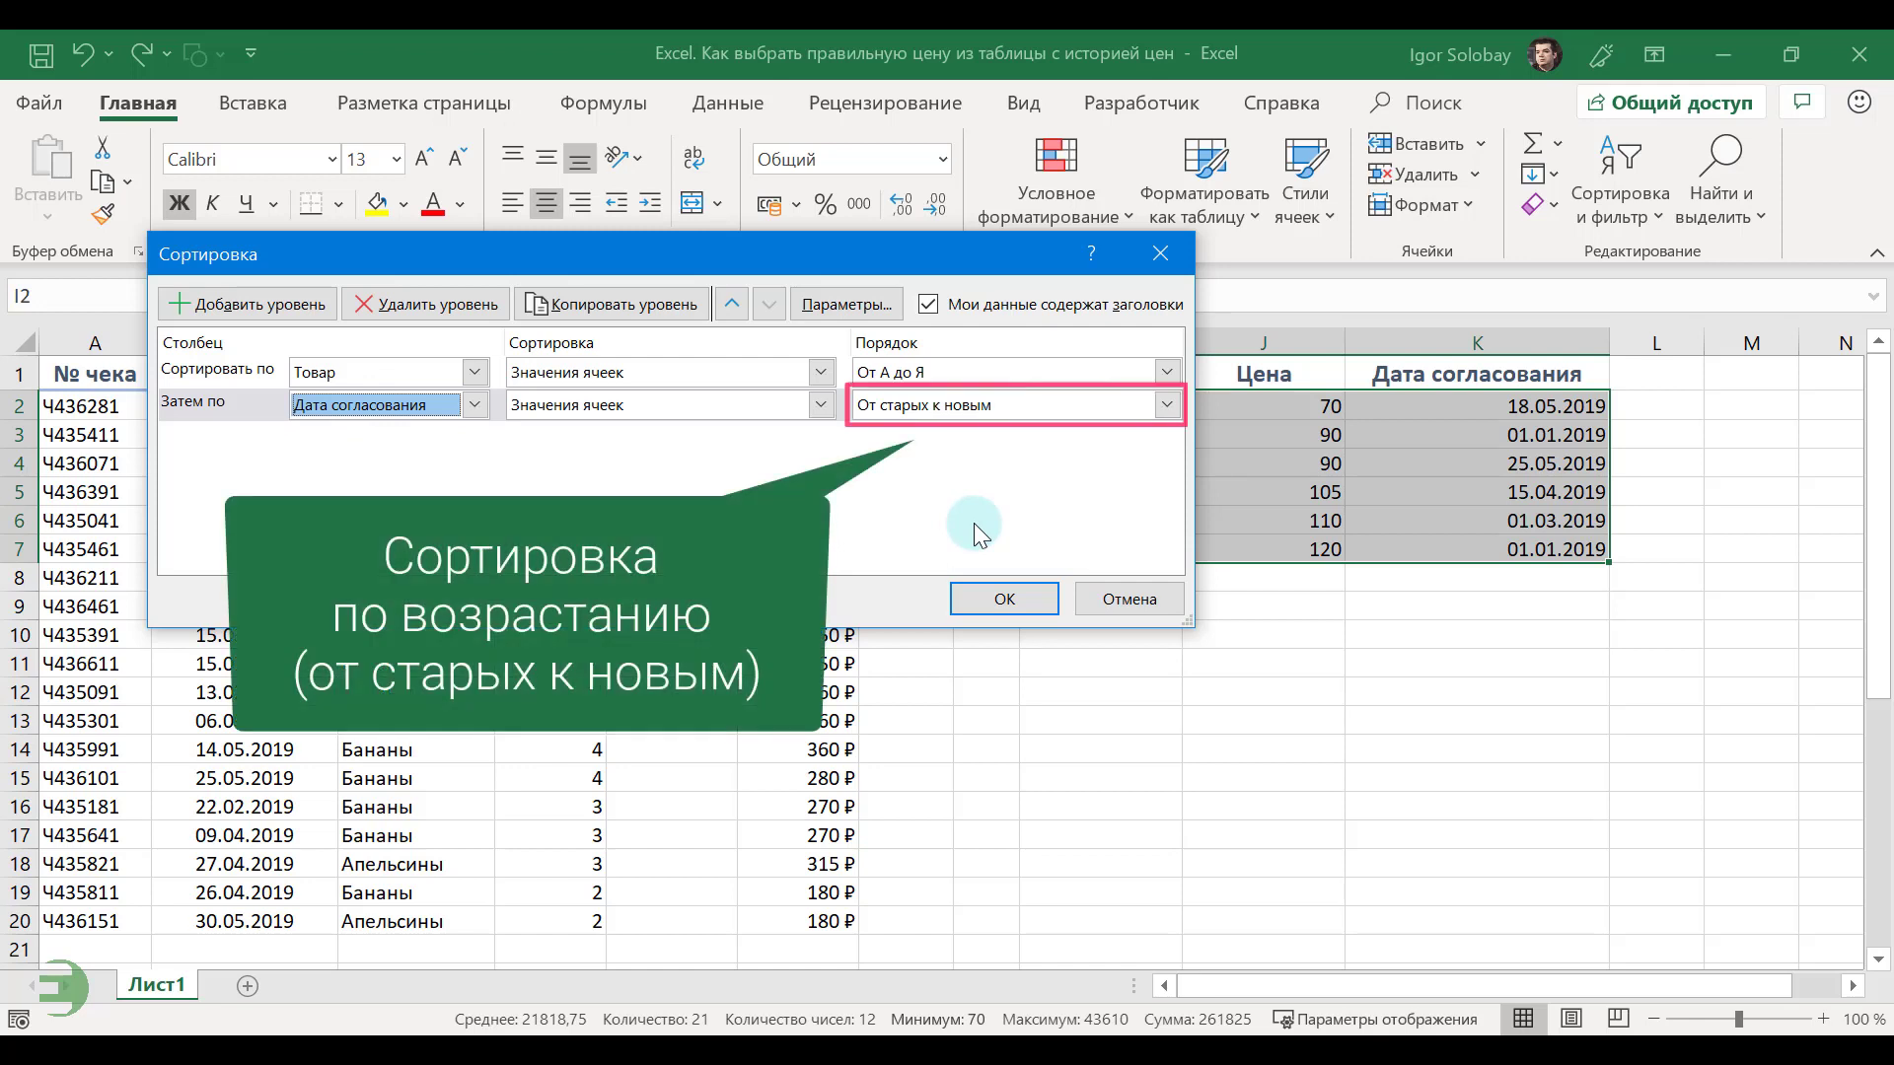
left_click(1038, 600)
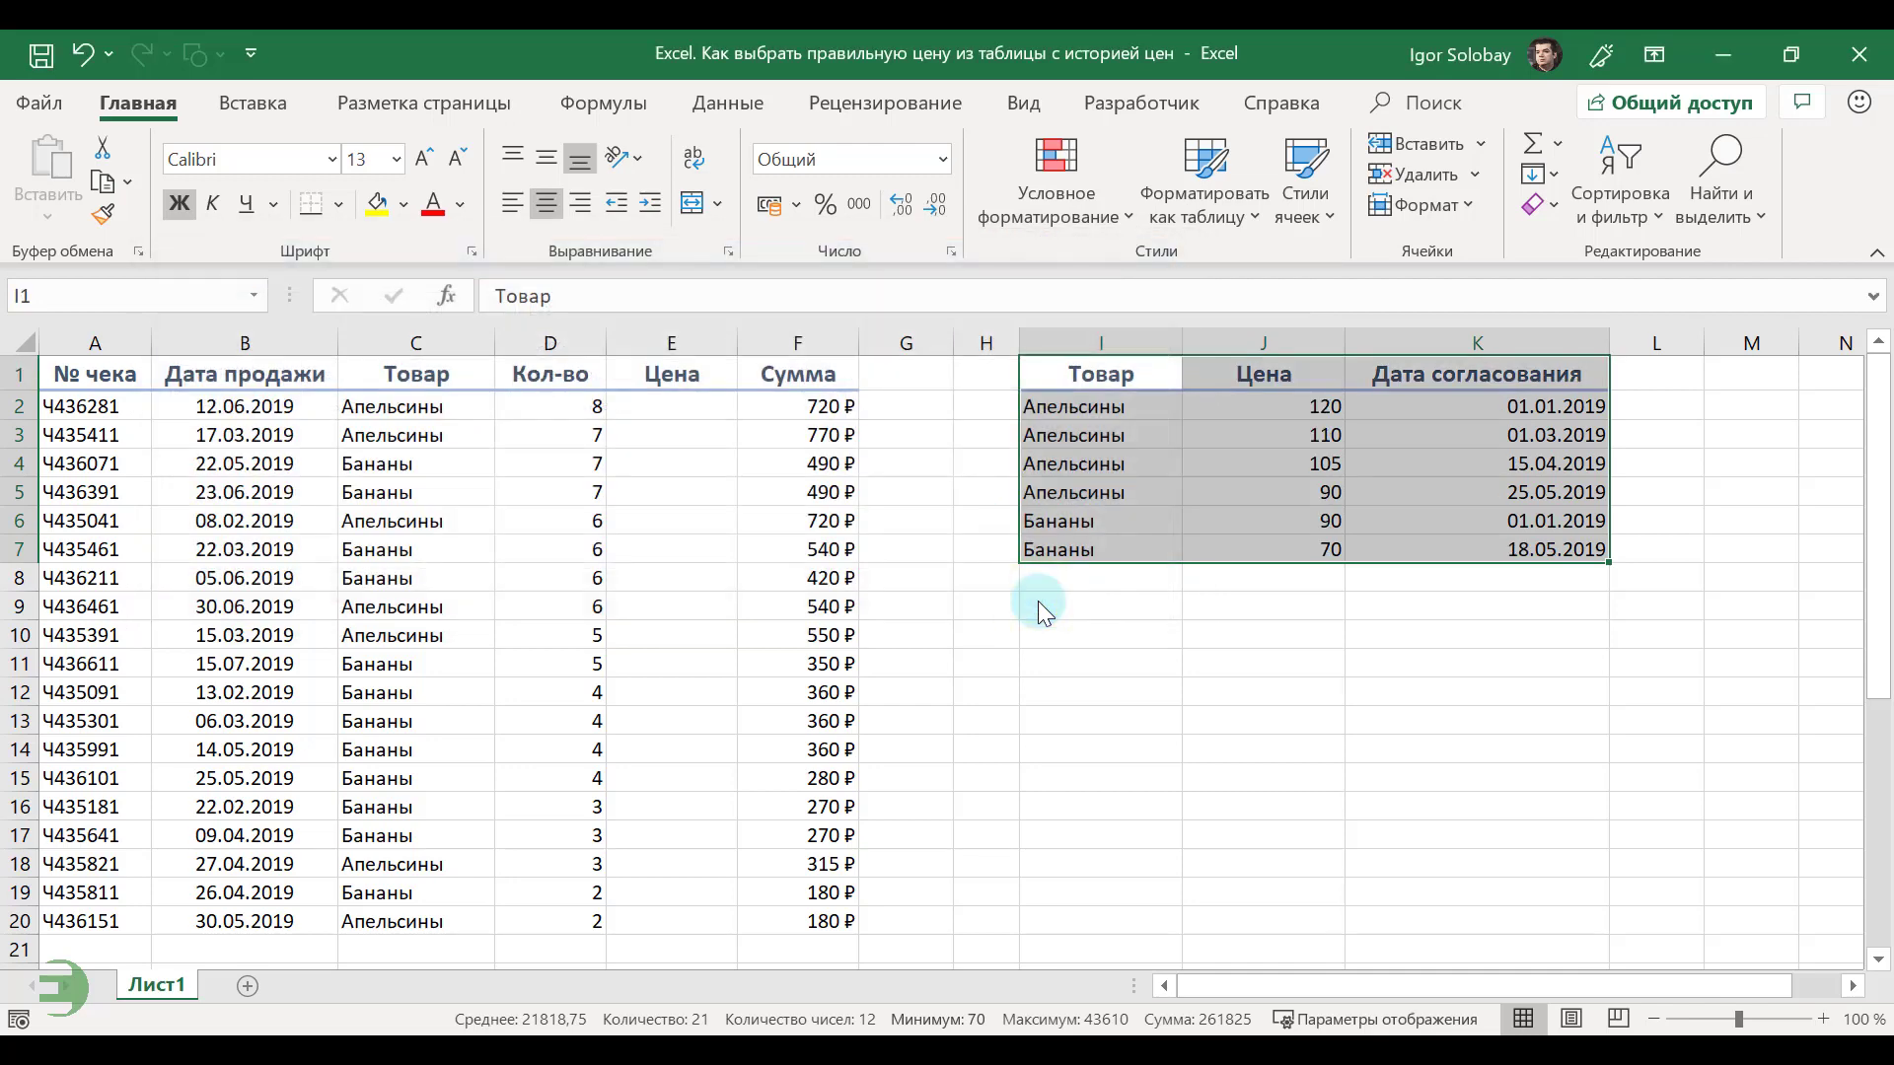
left_click(1641, 661)
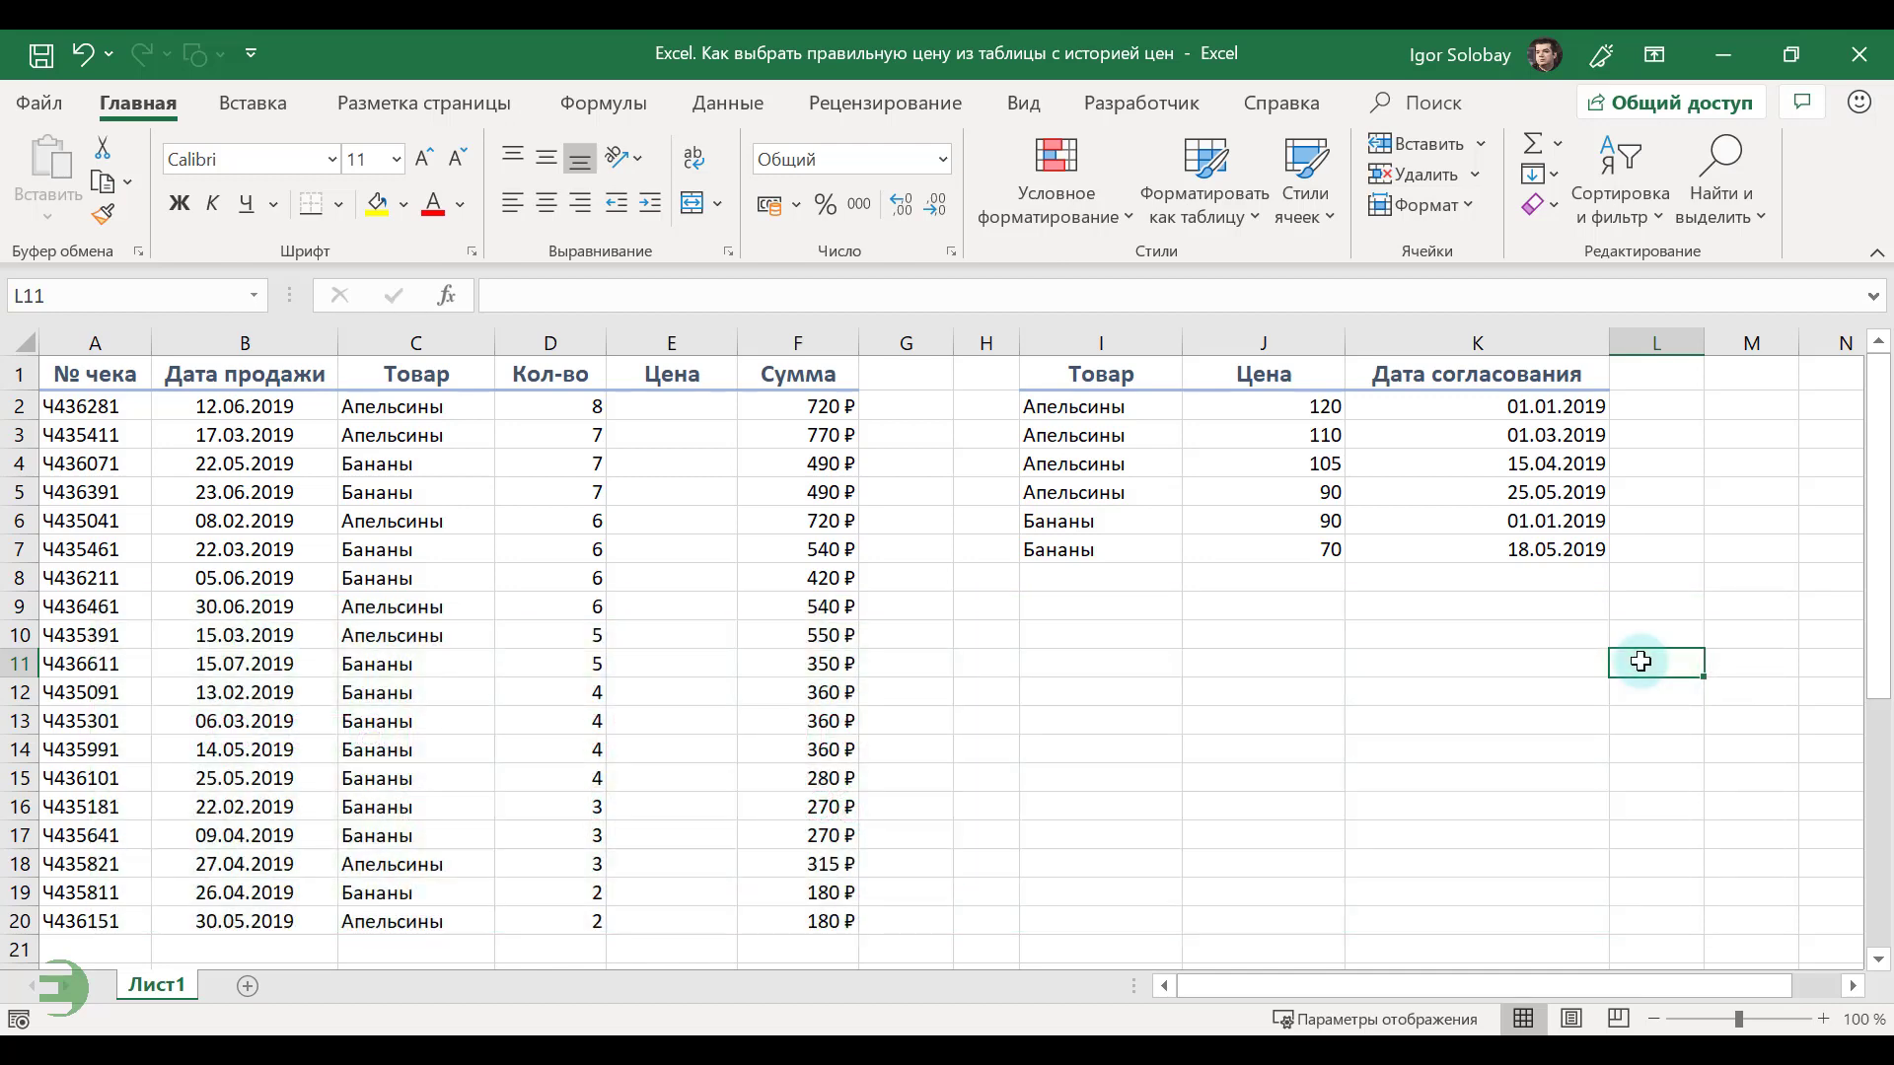
- Enter the array formula =I2:I7=C2 in cell E2 to compare the price table's products with the sold product
left_click(722, 403)
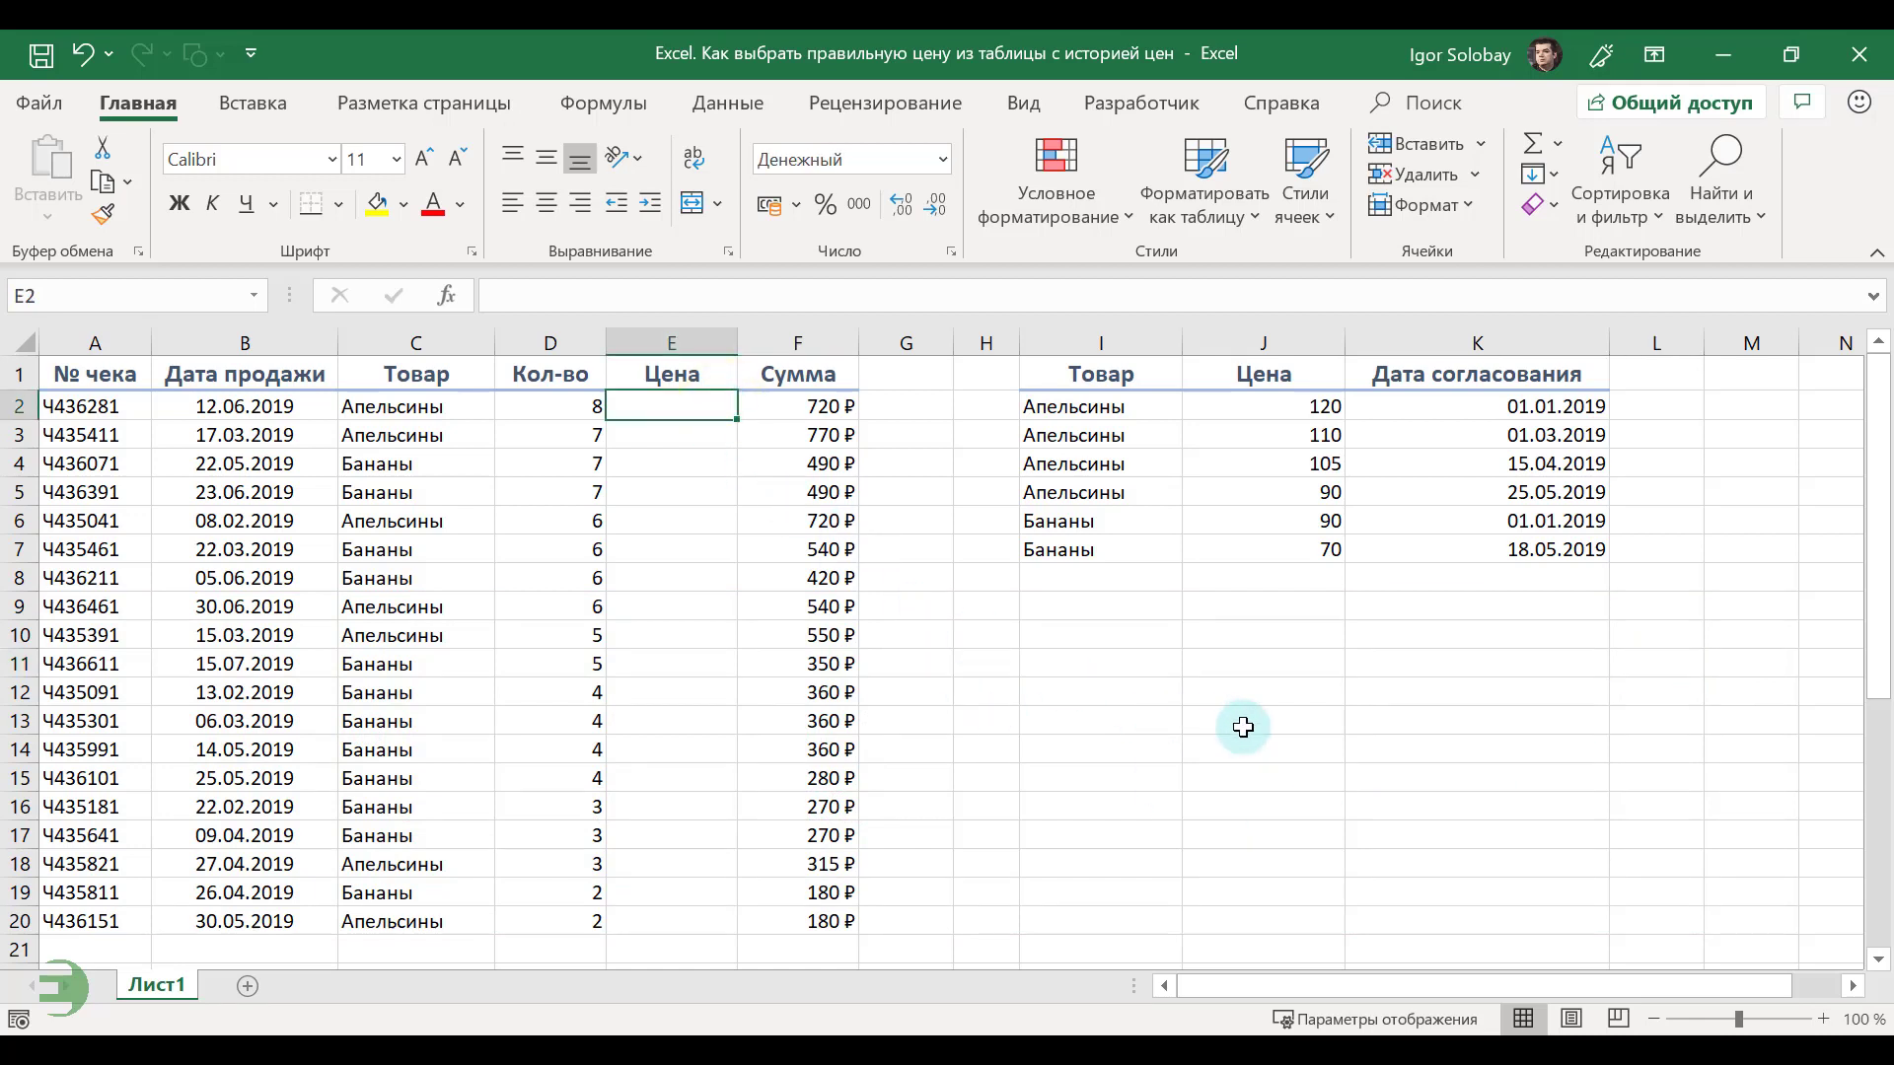
type("=")
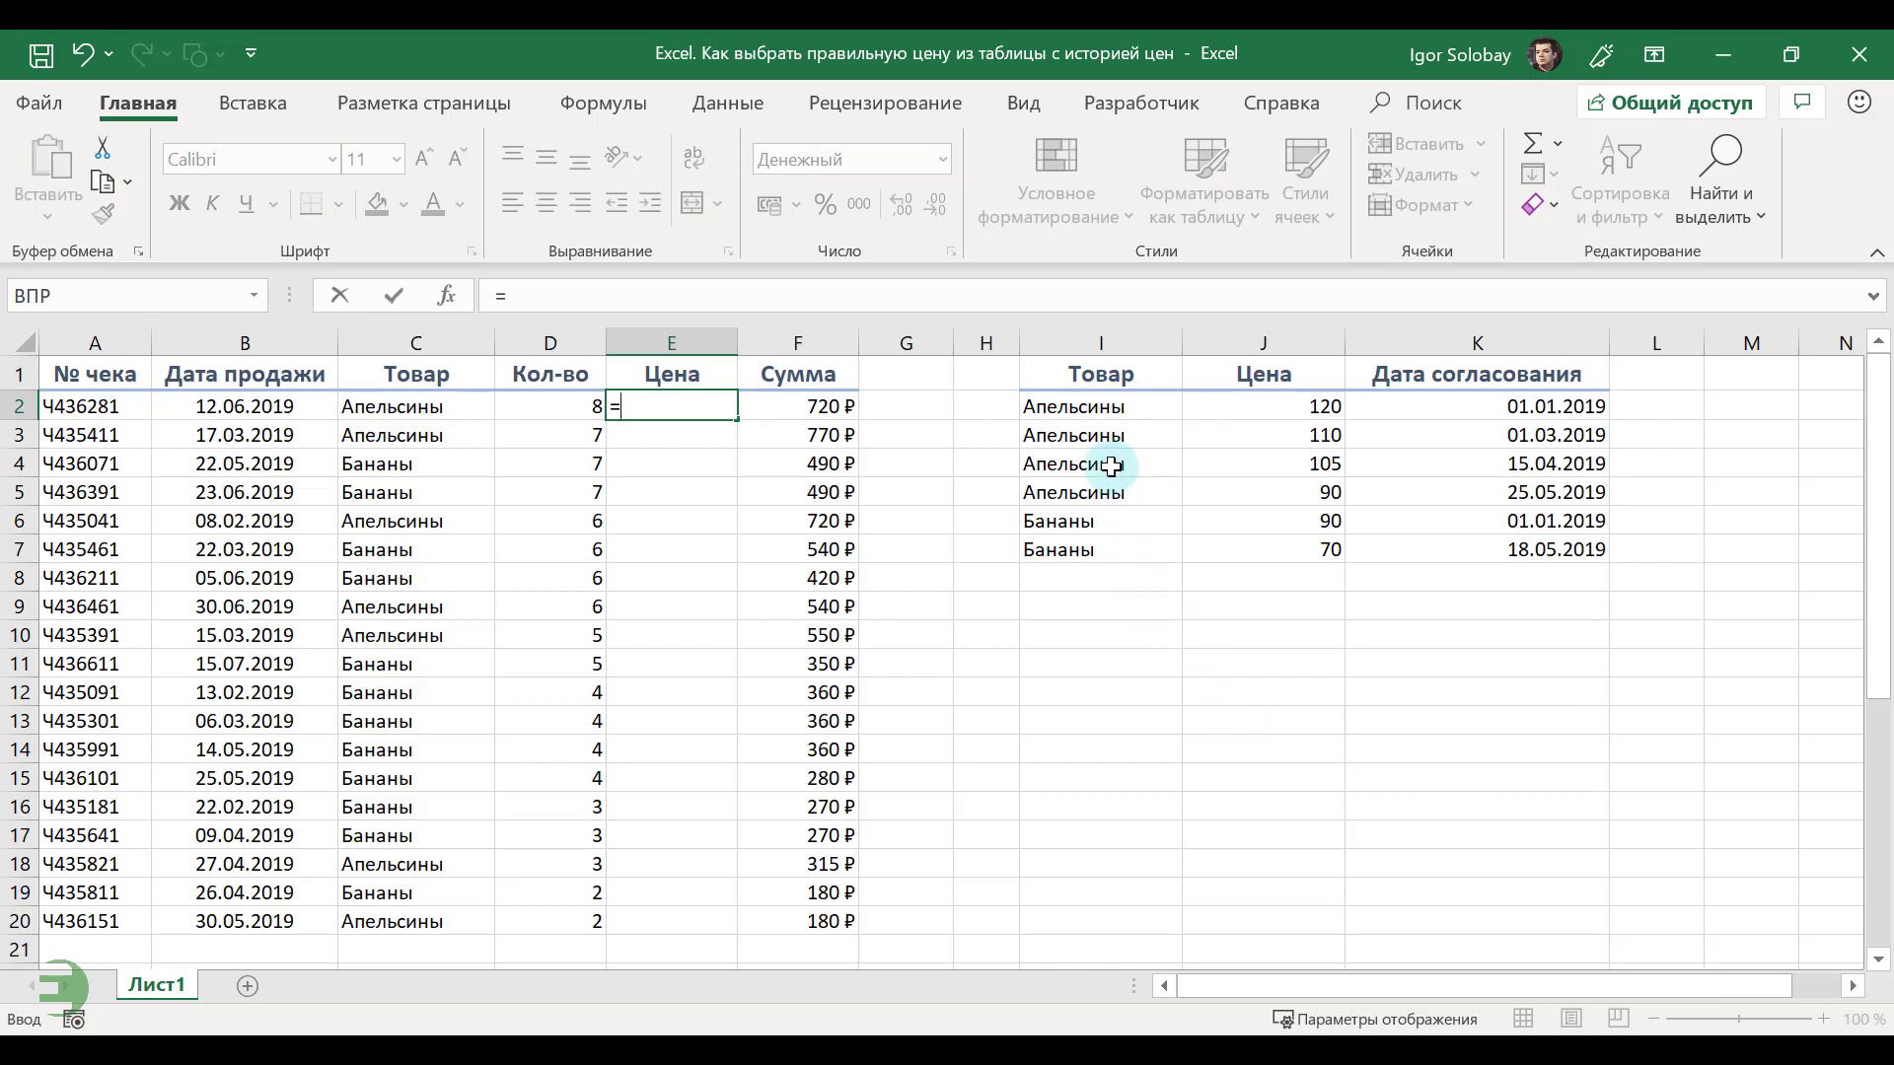
left_click_drag(1099, 403, 1096, 549)
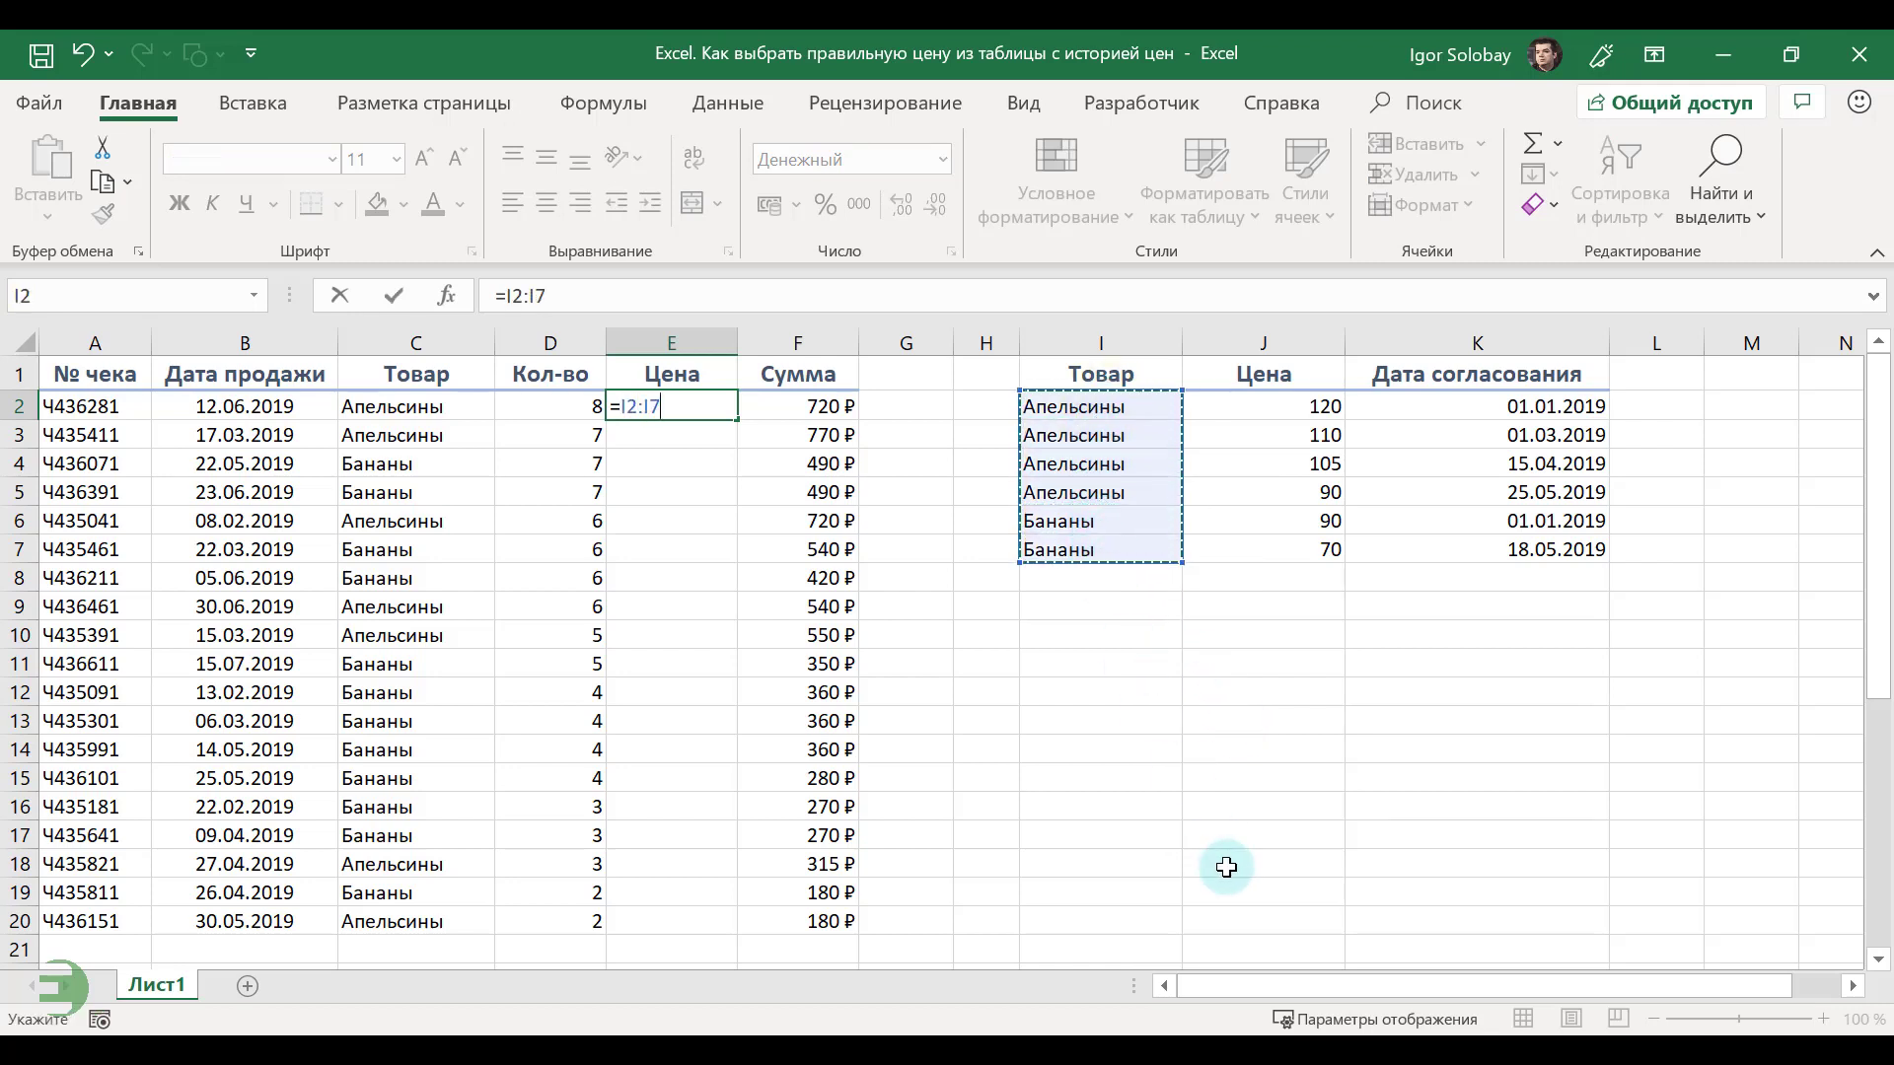
type("=")
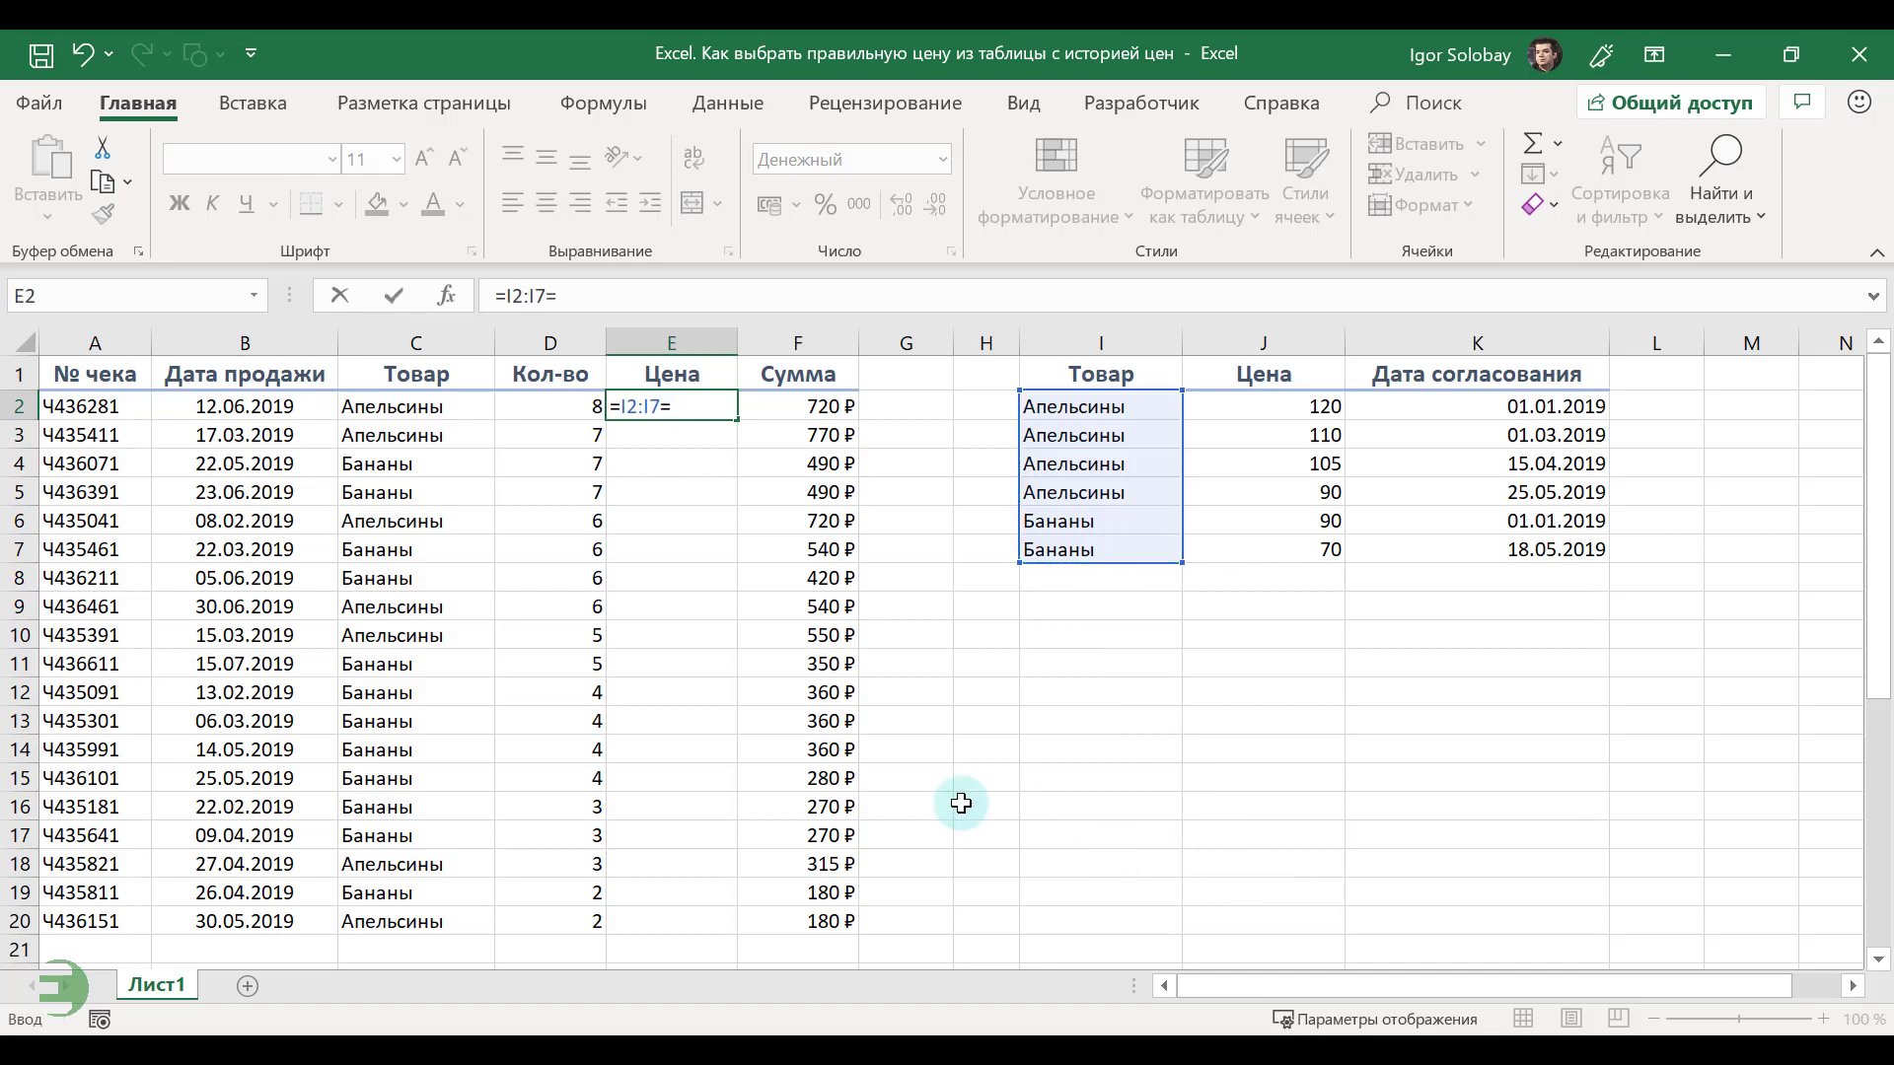
left_click(454, 405)
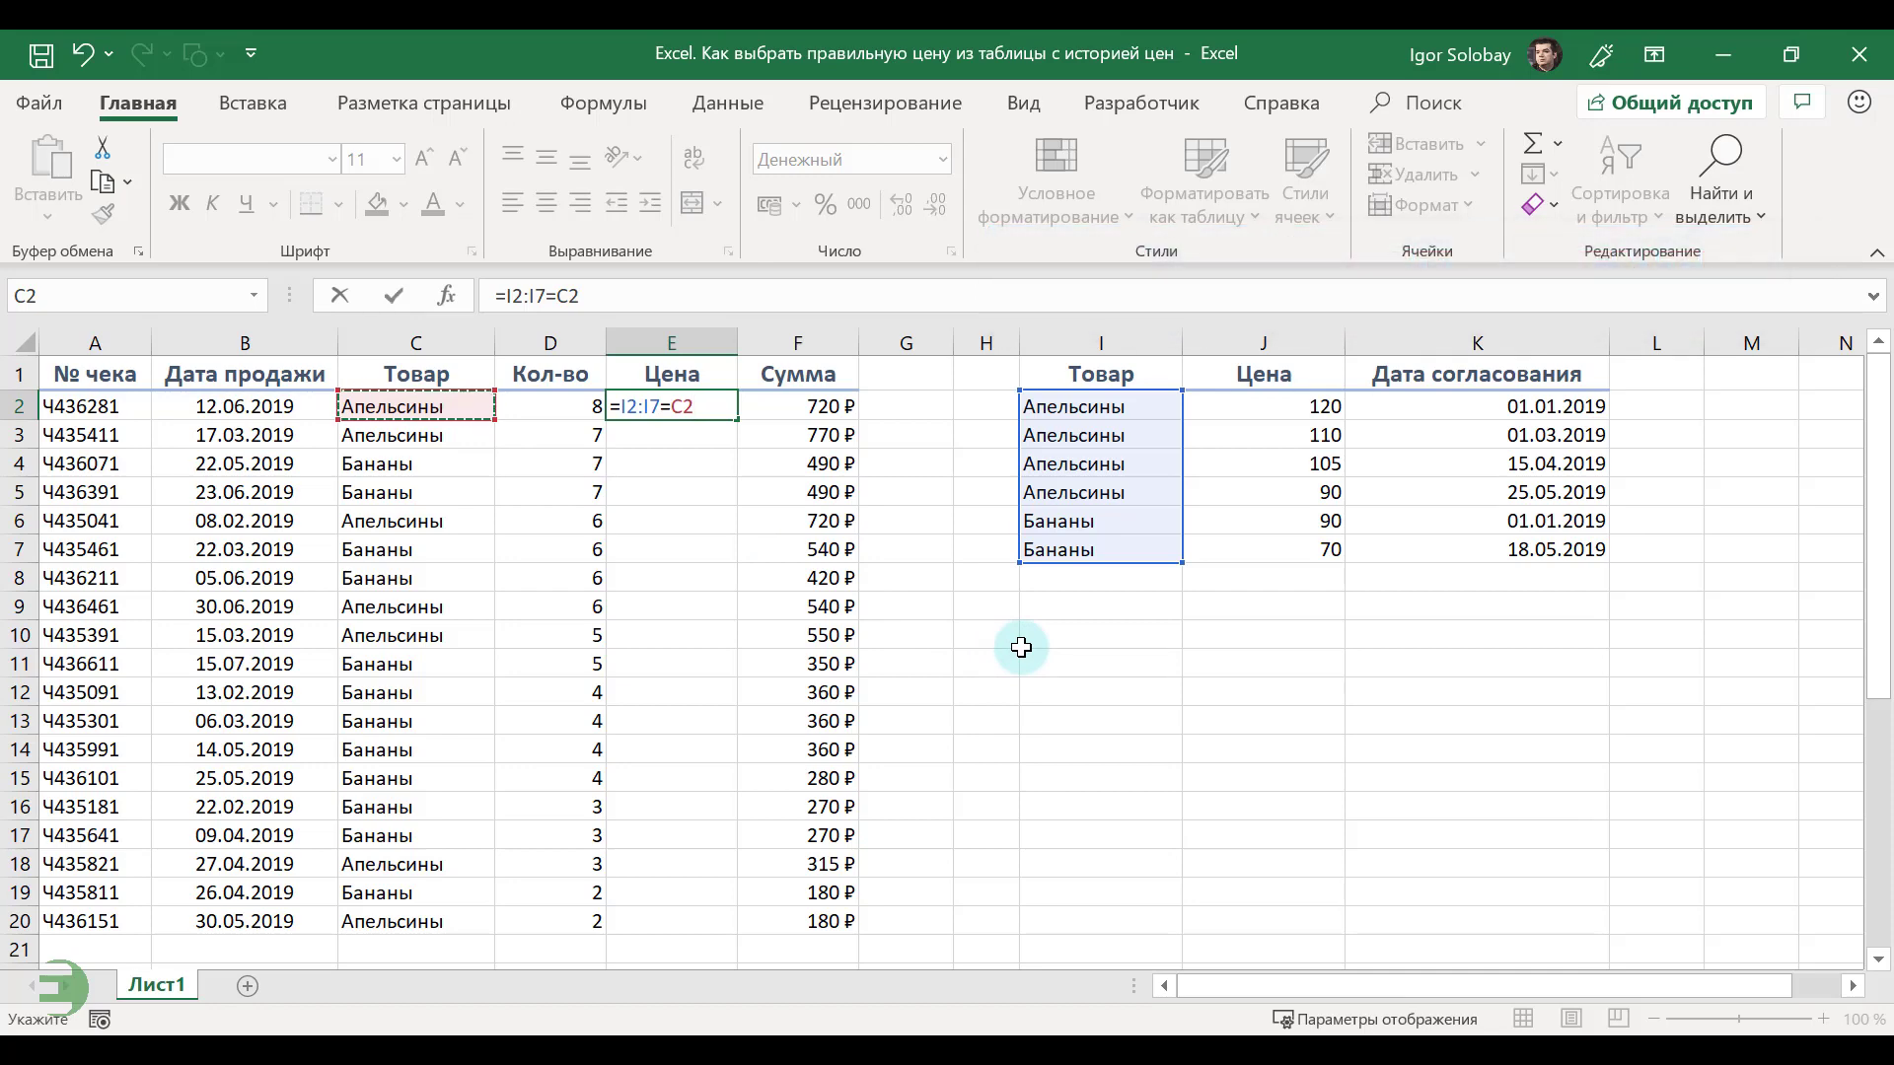
key("ctrl+shift+Return")
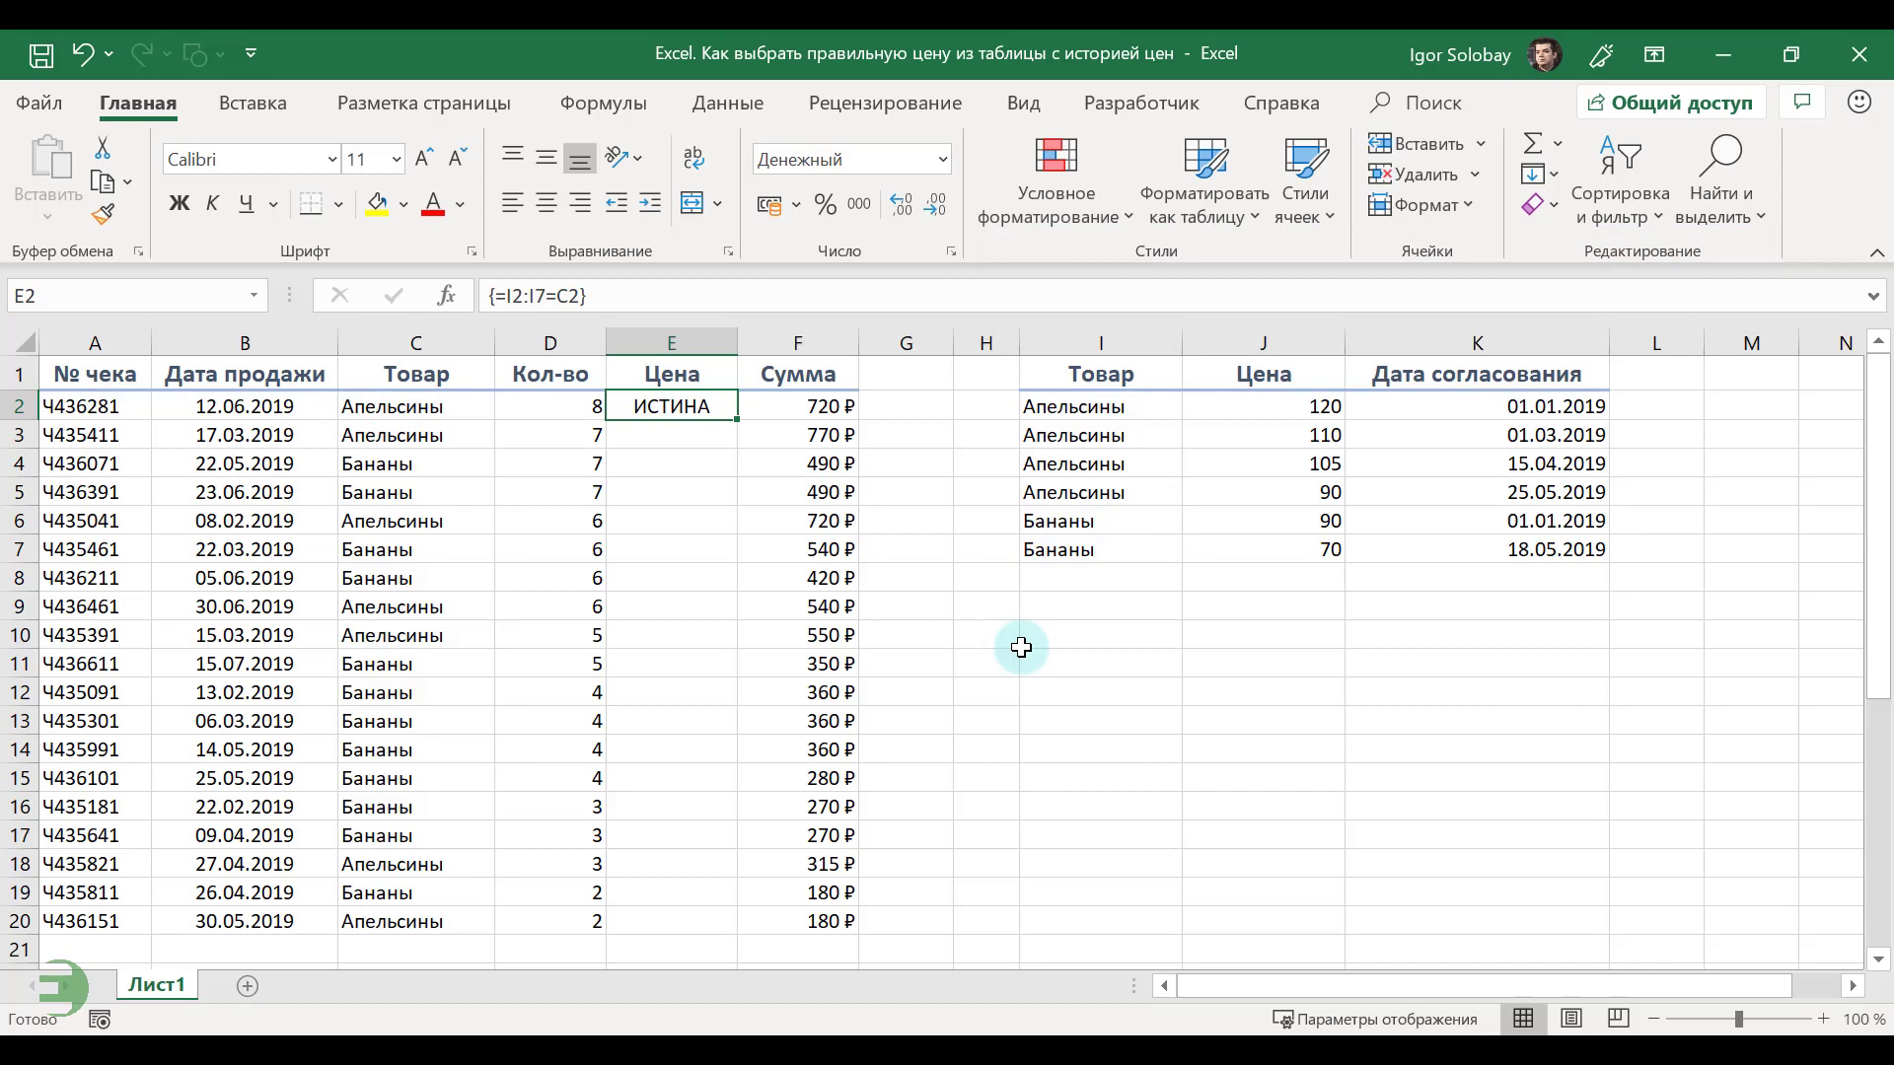
- Evaluate the comparison I2:I7=C2 inside E2's formula to inspect its array, and leave the formula without saving
left_click(651, 292)
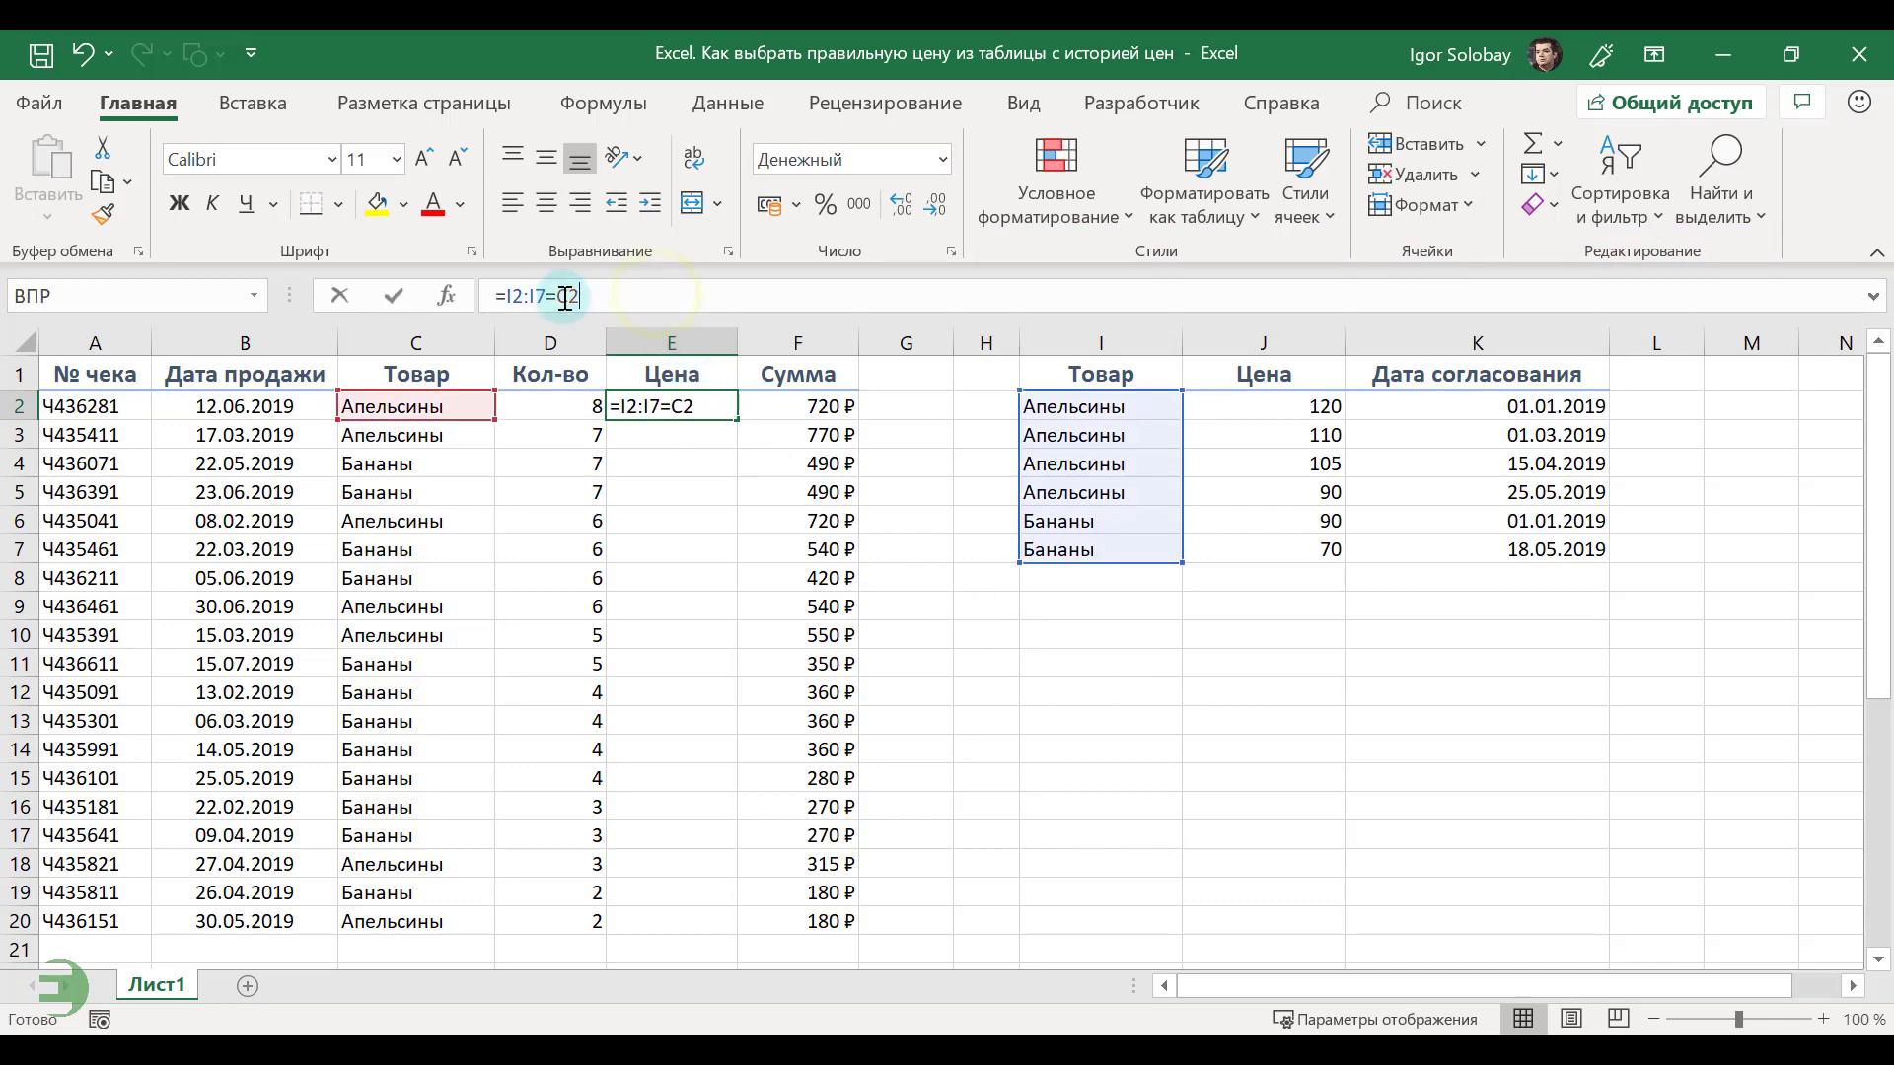
left_click_drag(507, 296, 546, 296)
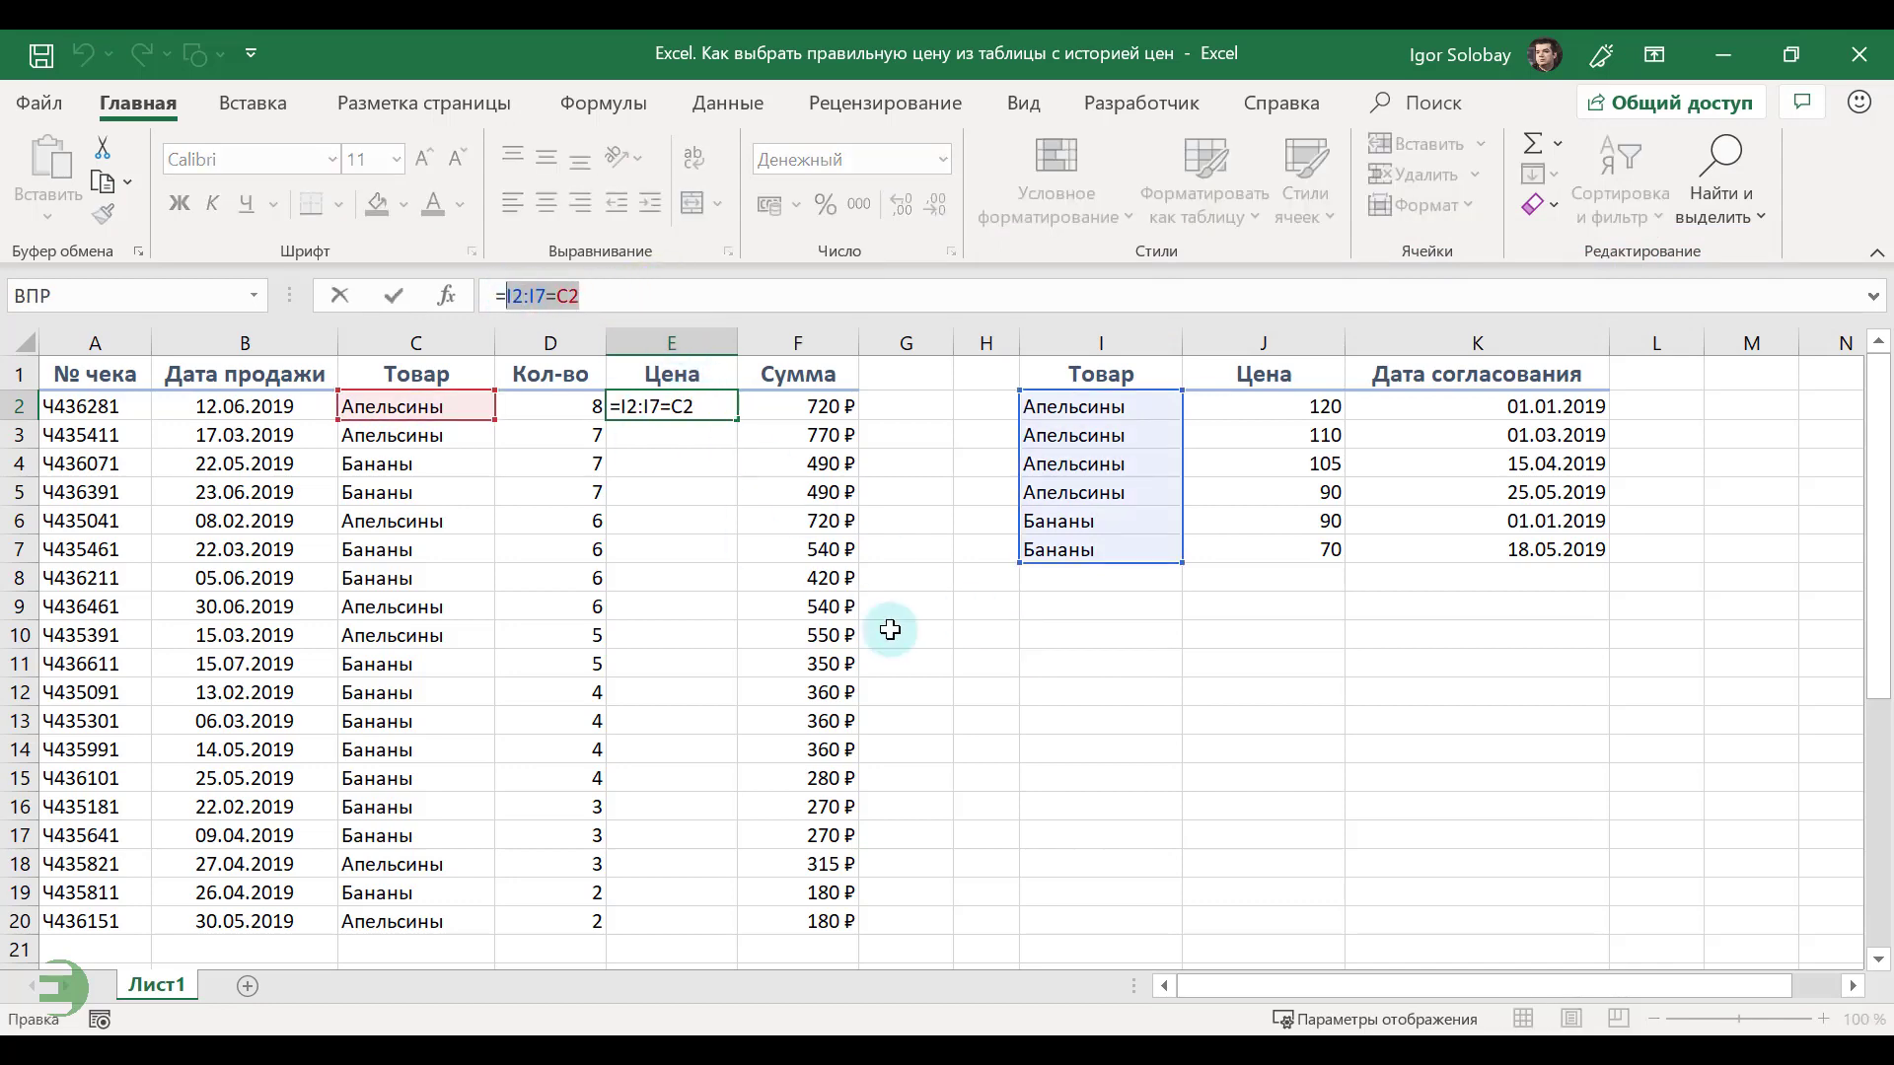
key("F9")
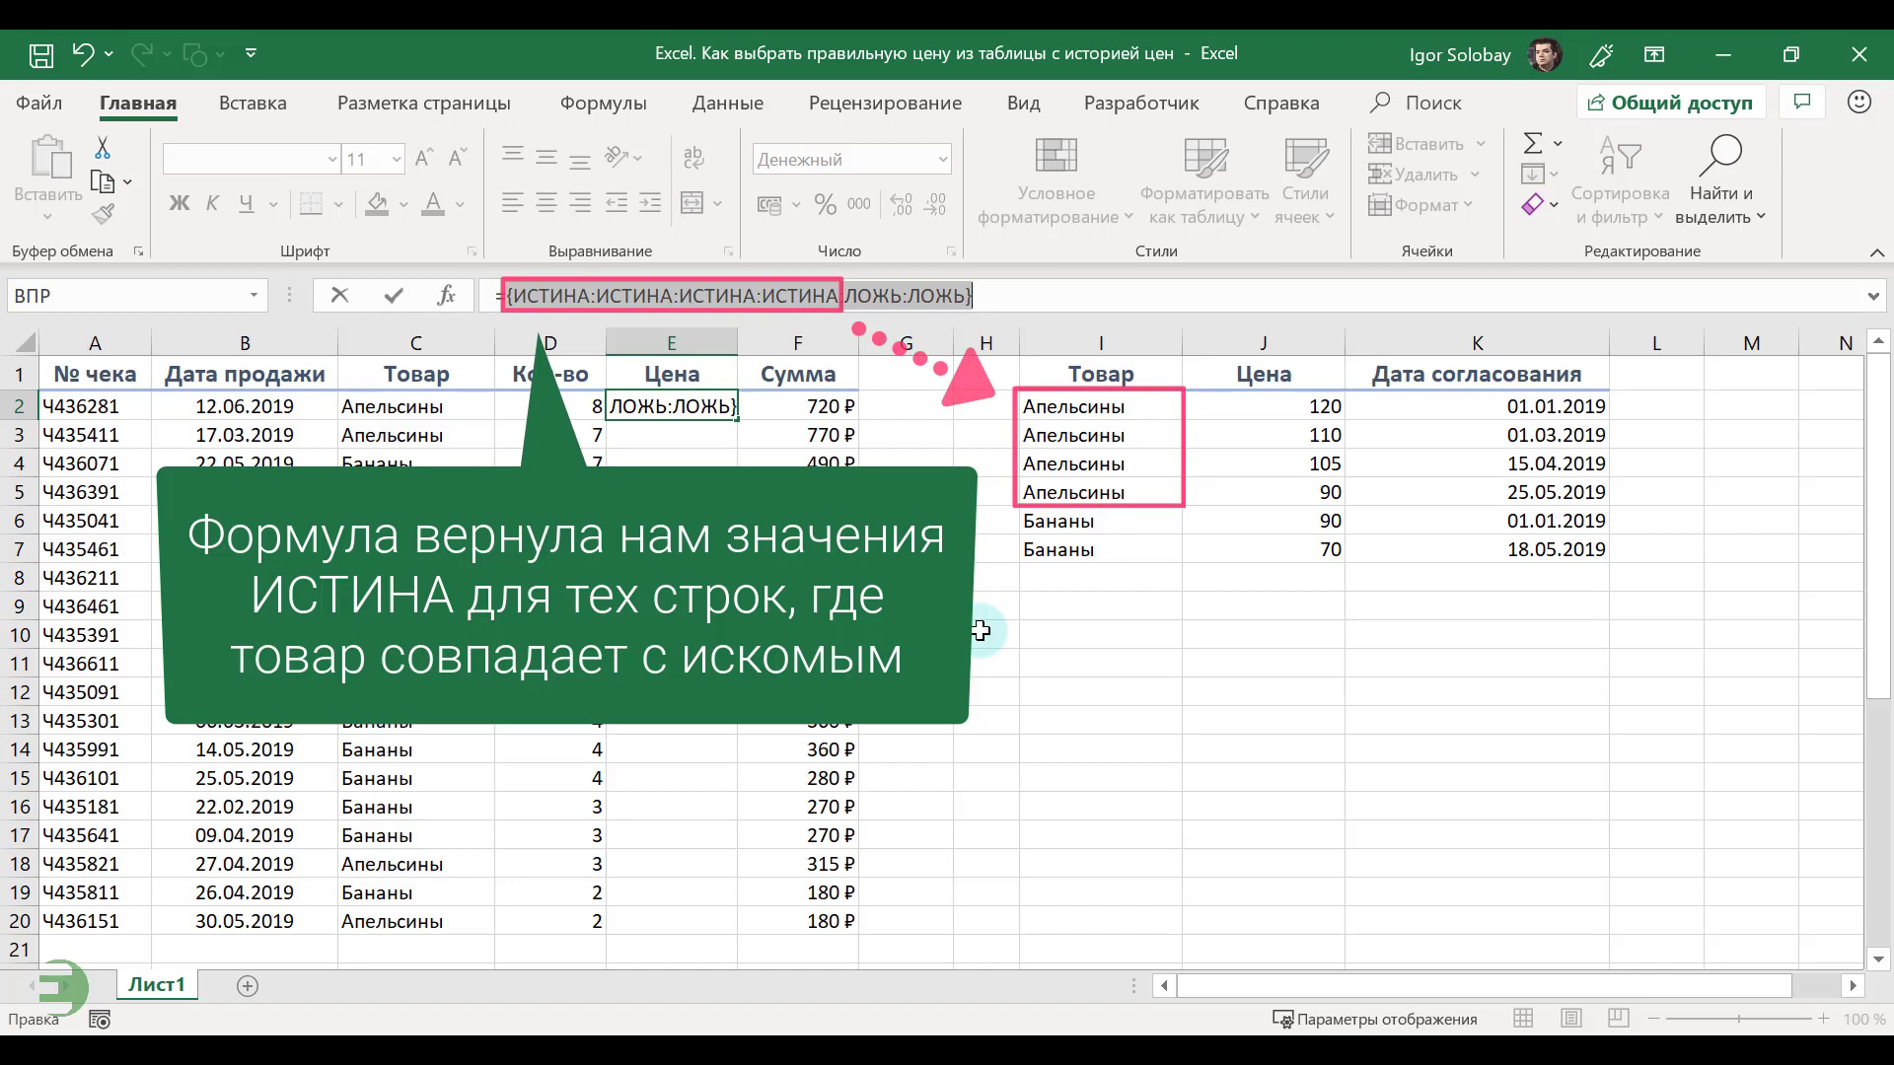
key("Escape")
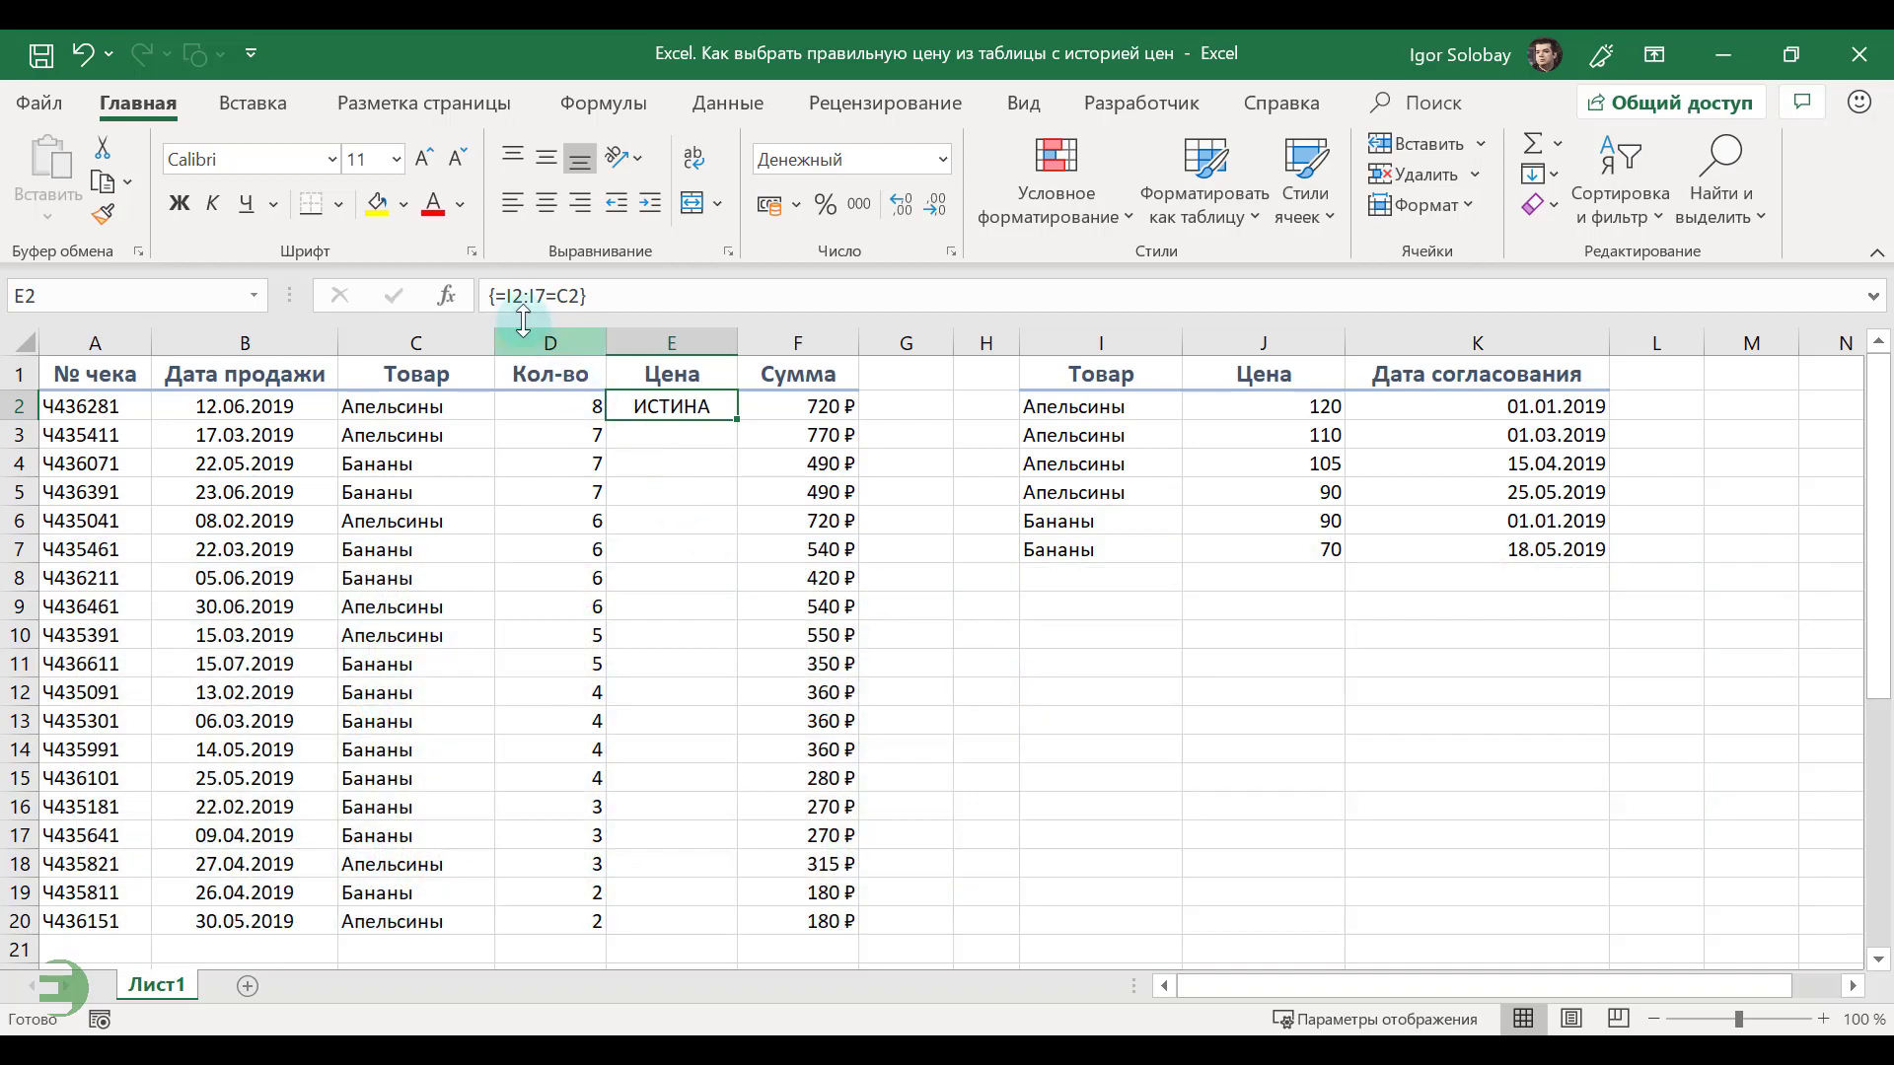
- Extend E2's array formula with a date condition so it reads =(I2:I7=C2)*(K2:K7<=B2)
left_click(505, 294)
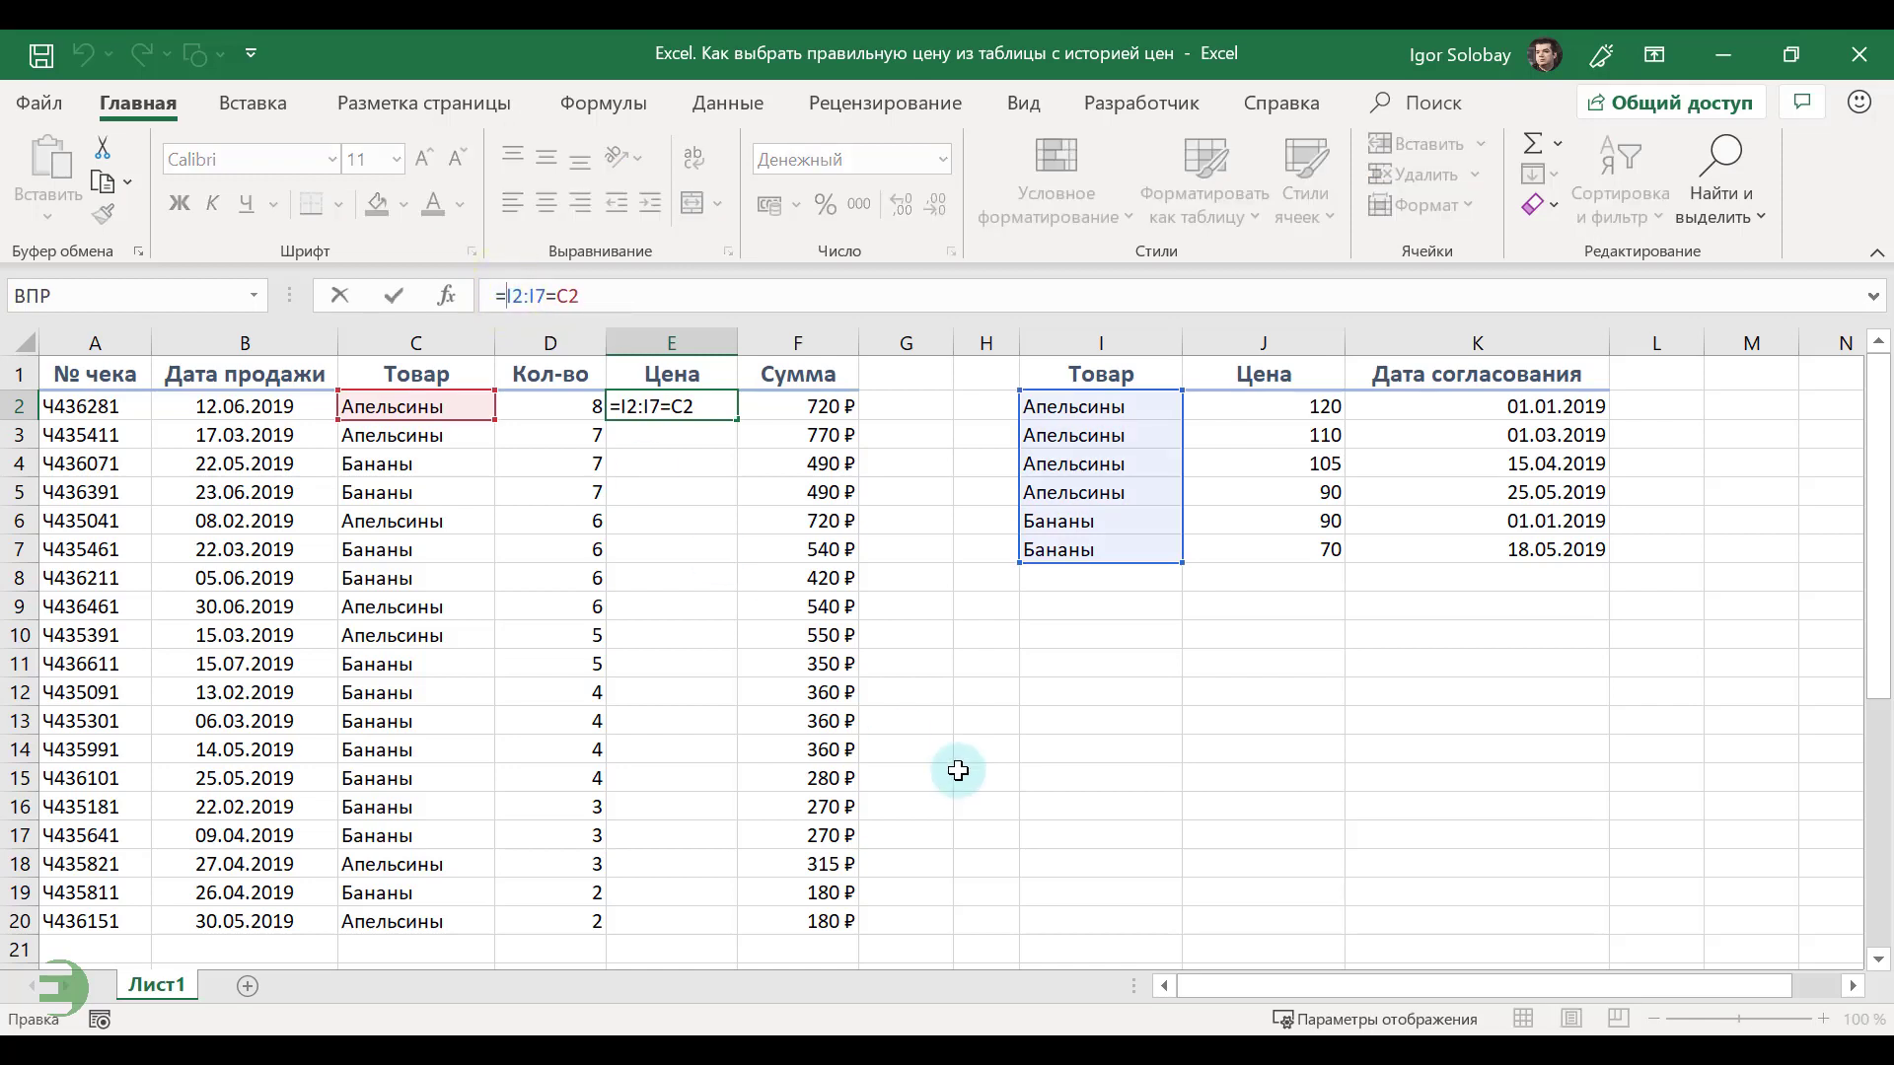
type("(")
left_click(715, 296)
type(")")
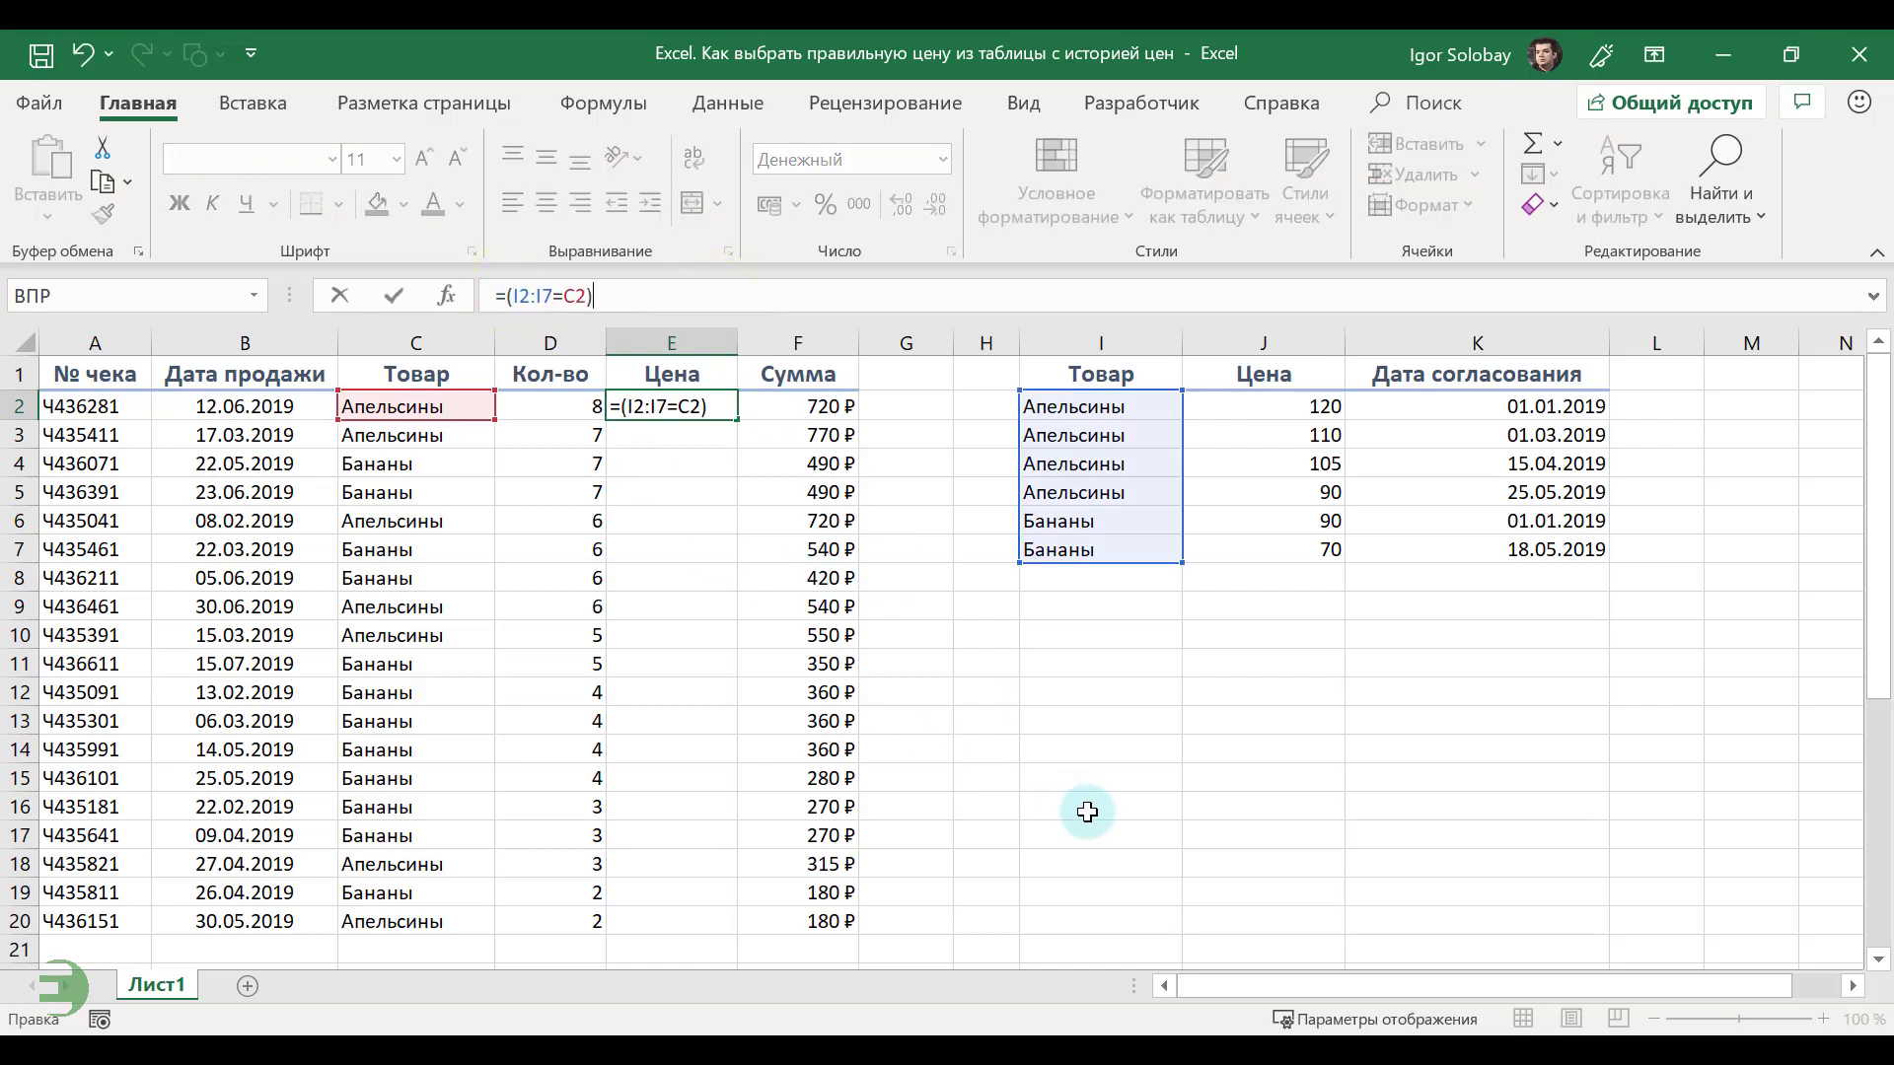
type("*(")
left_click(1448, 410)
left_click_drag(1448, 410, 1440, 547)
type("<=")
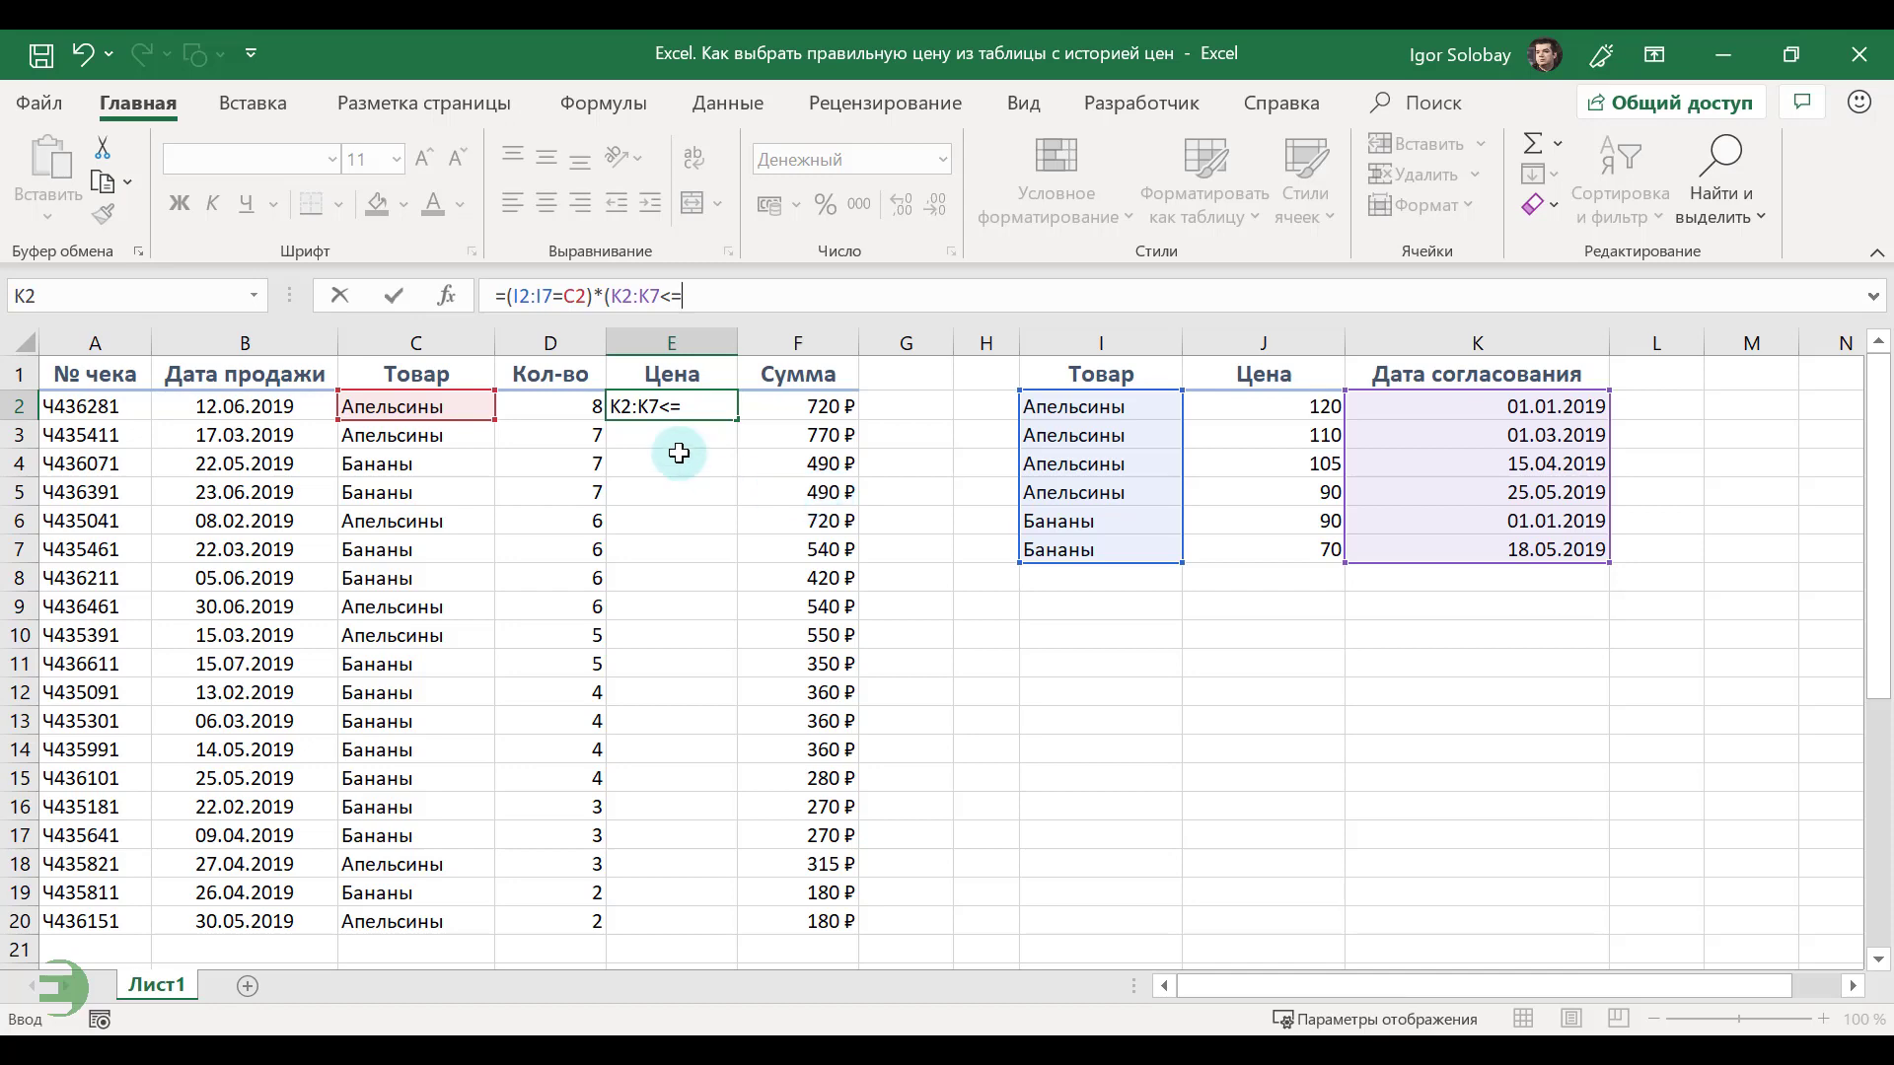
left_click(311, 409)
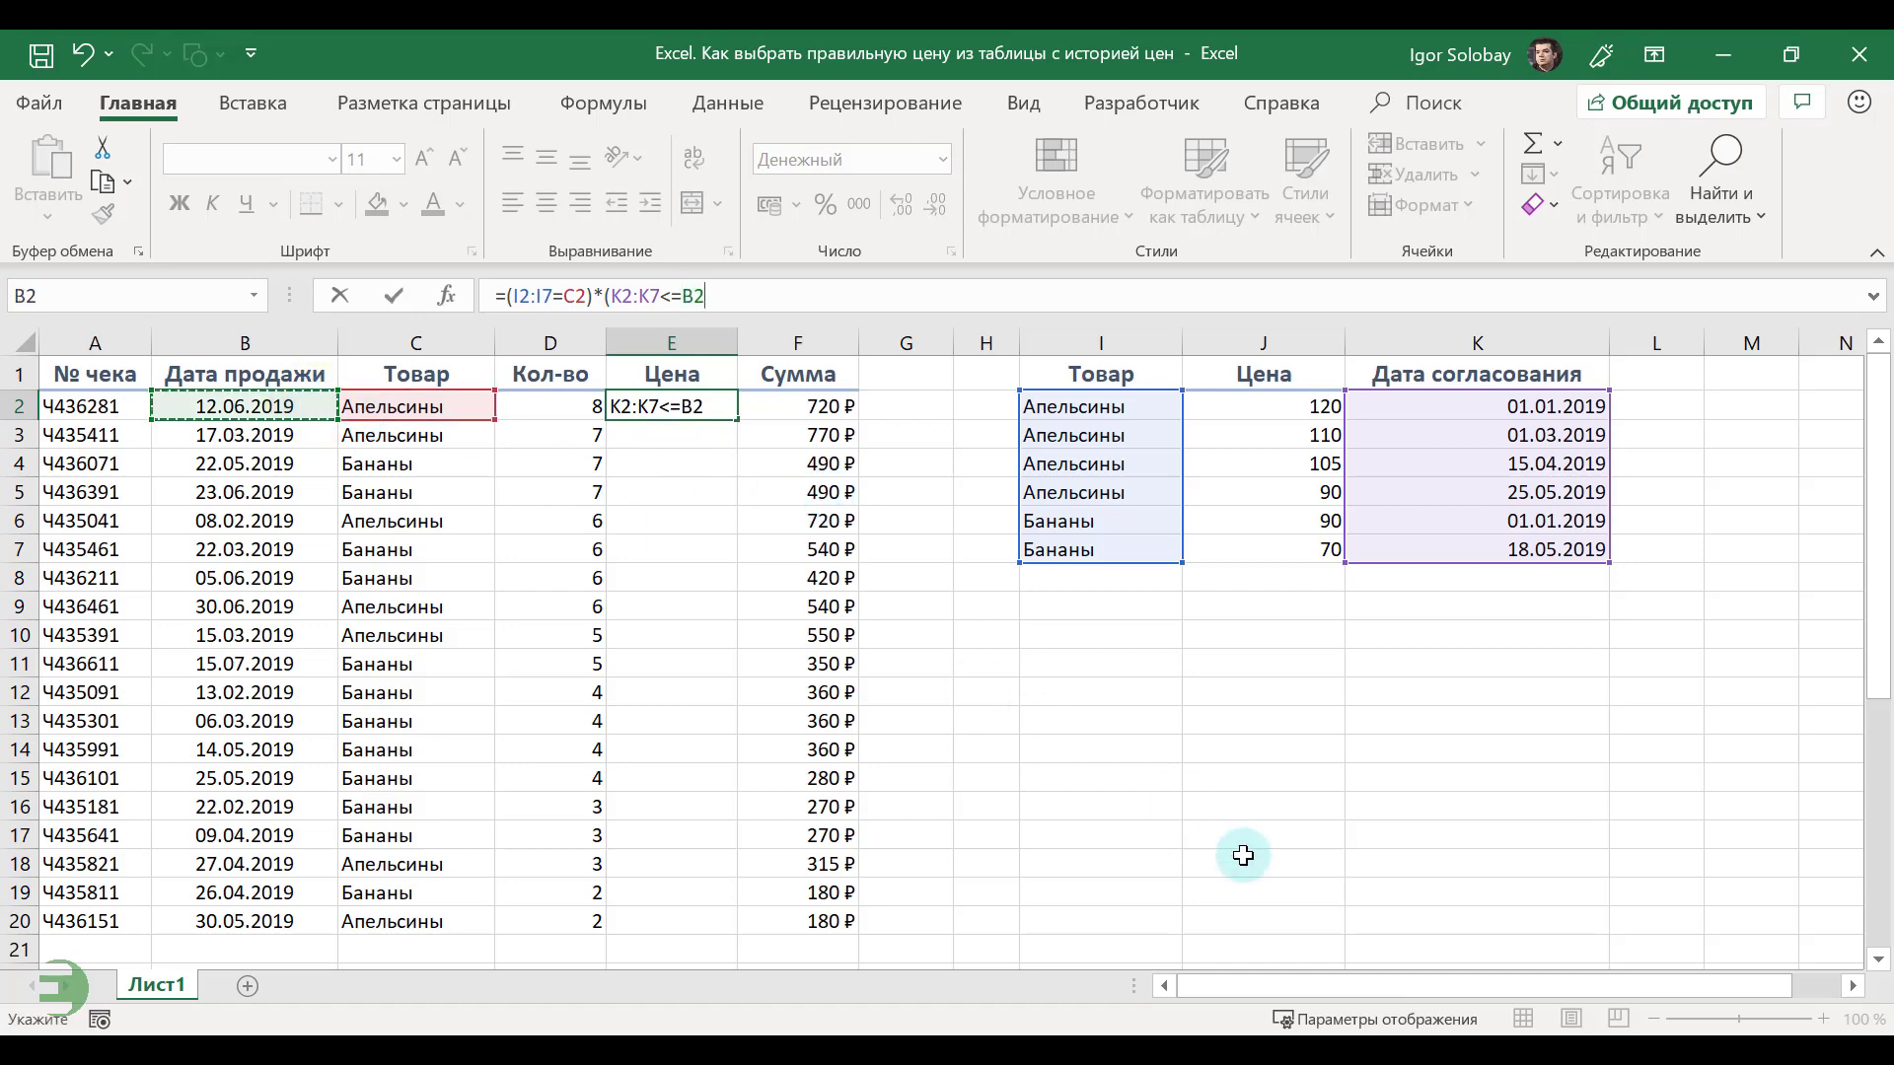
type(")")
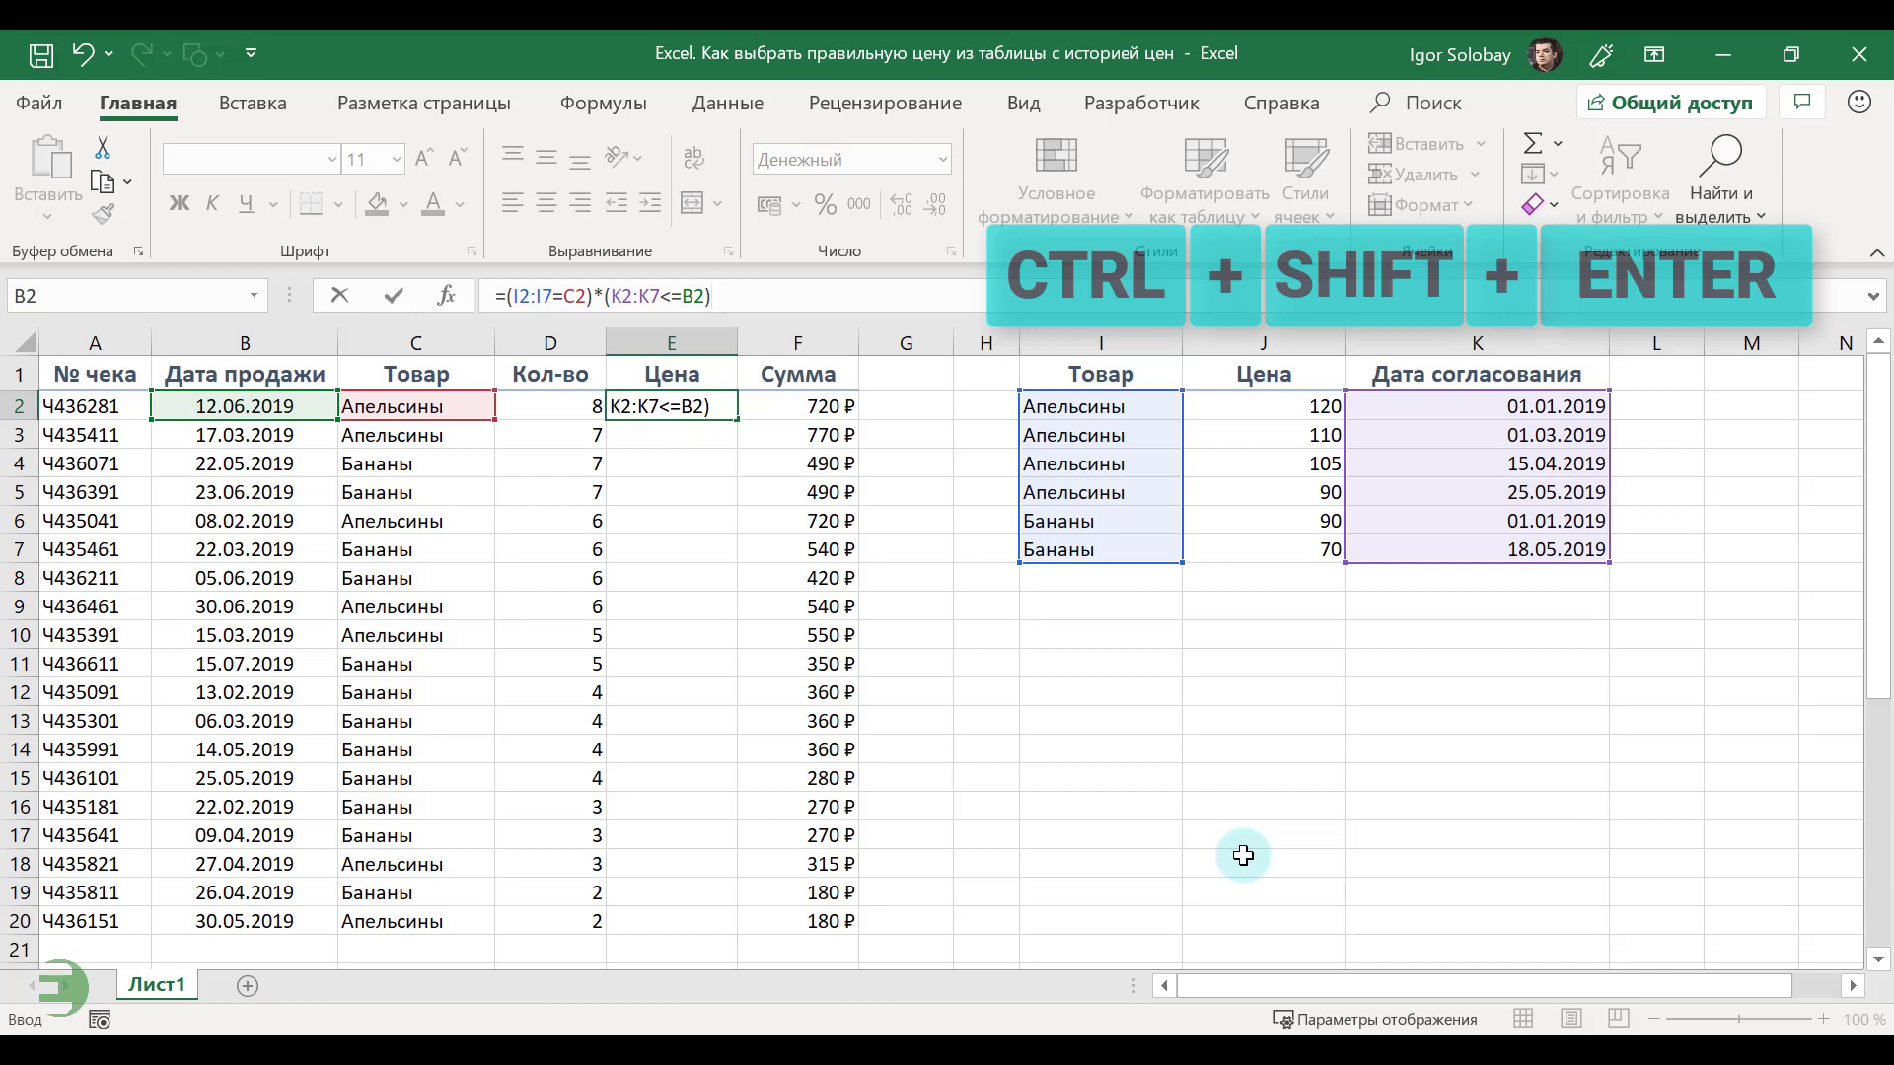
key("ctrl+shift+Return")
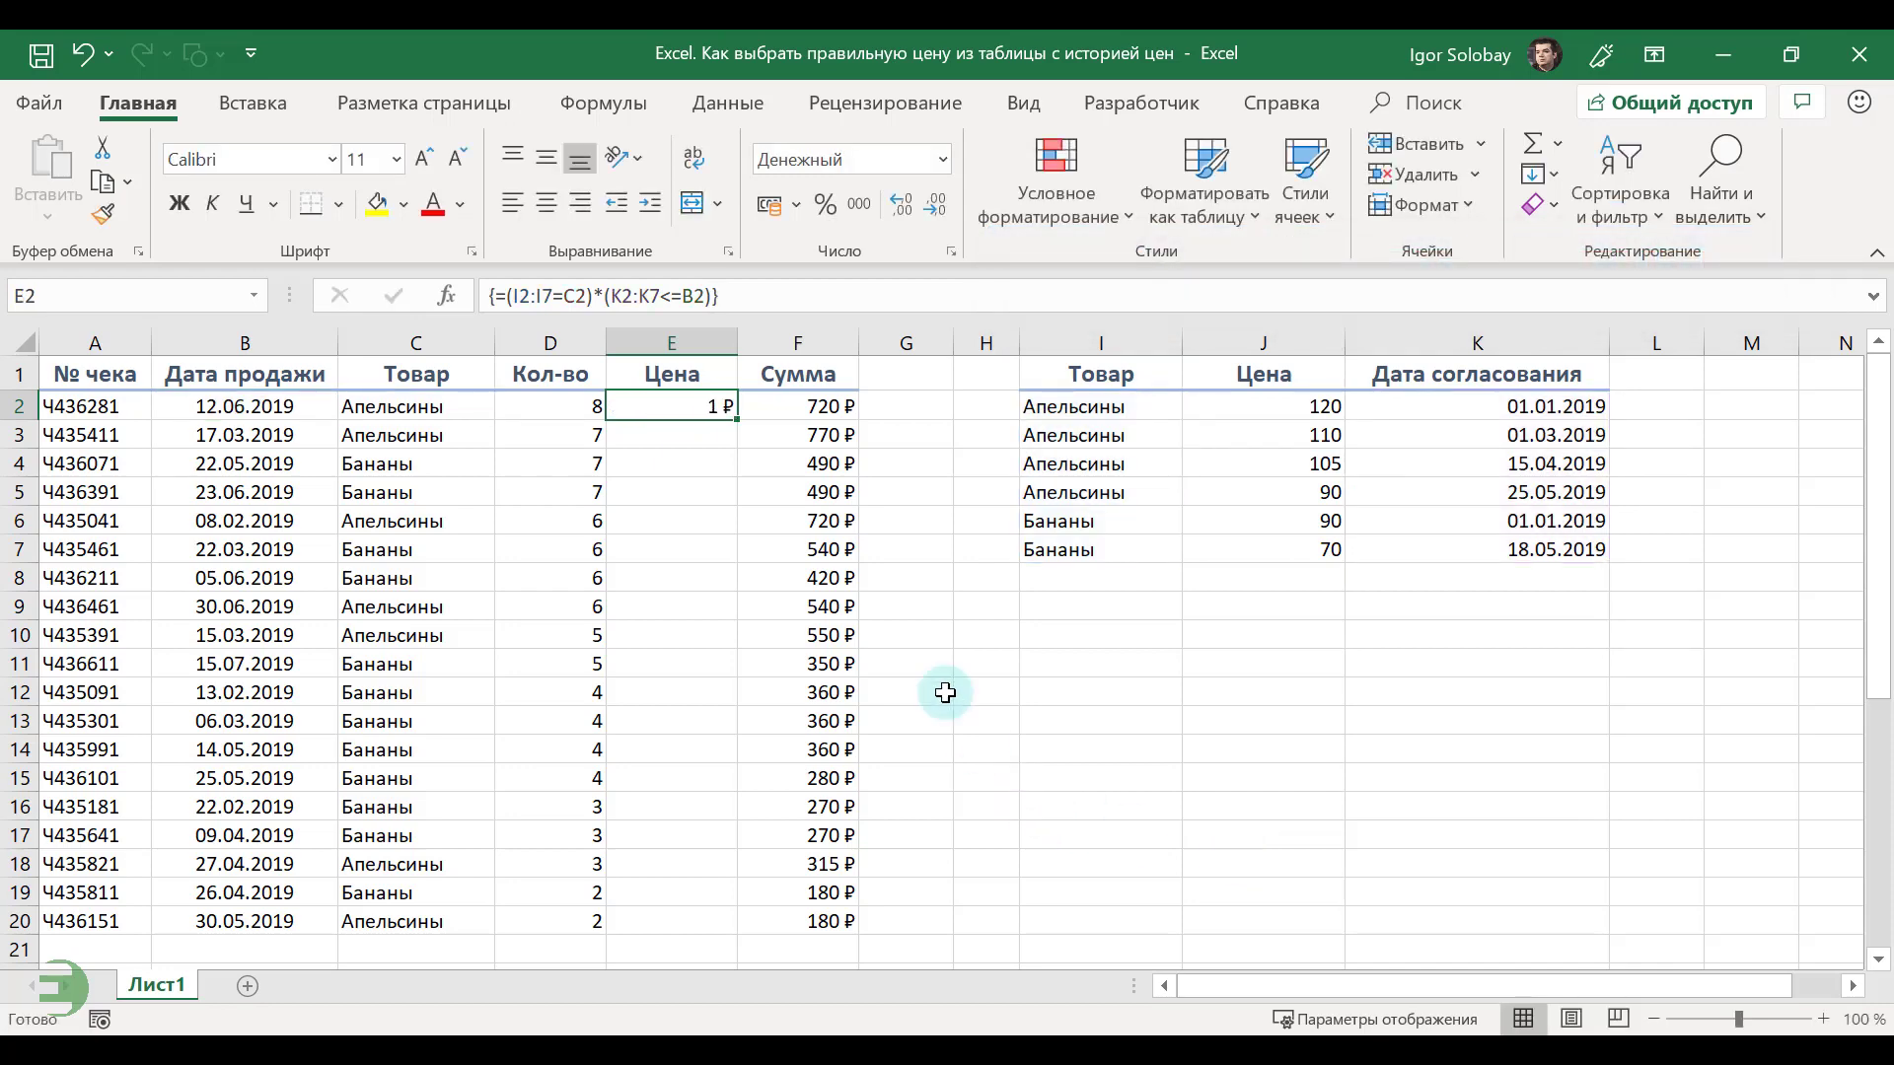
- Evaluate the whole two-condition formula in E2 to inspect its array, and discard the evaluation
left_click_drag(750, 294, 495, 268)
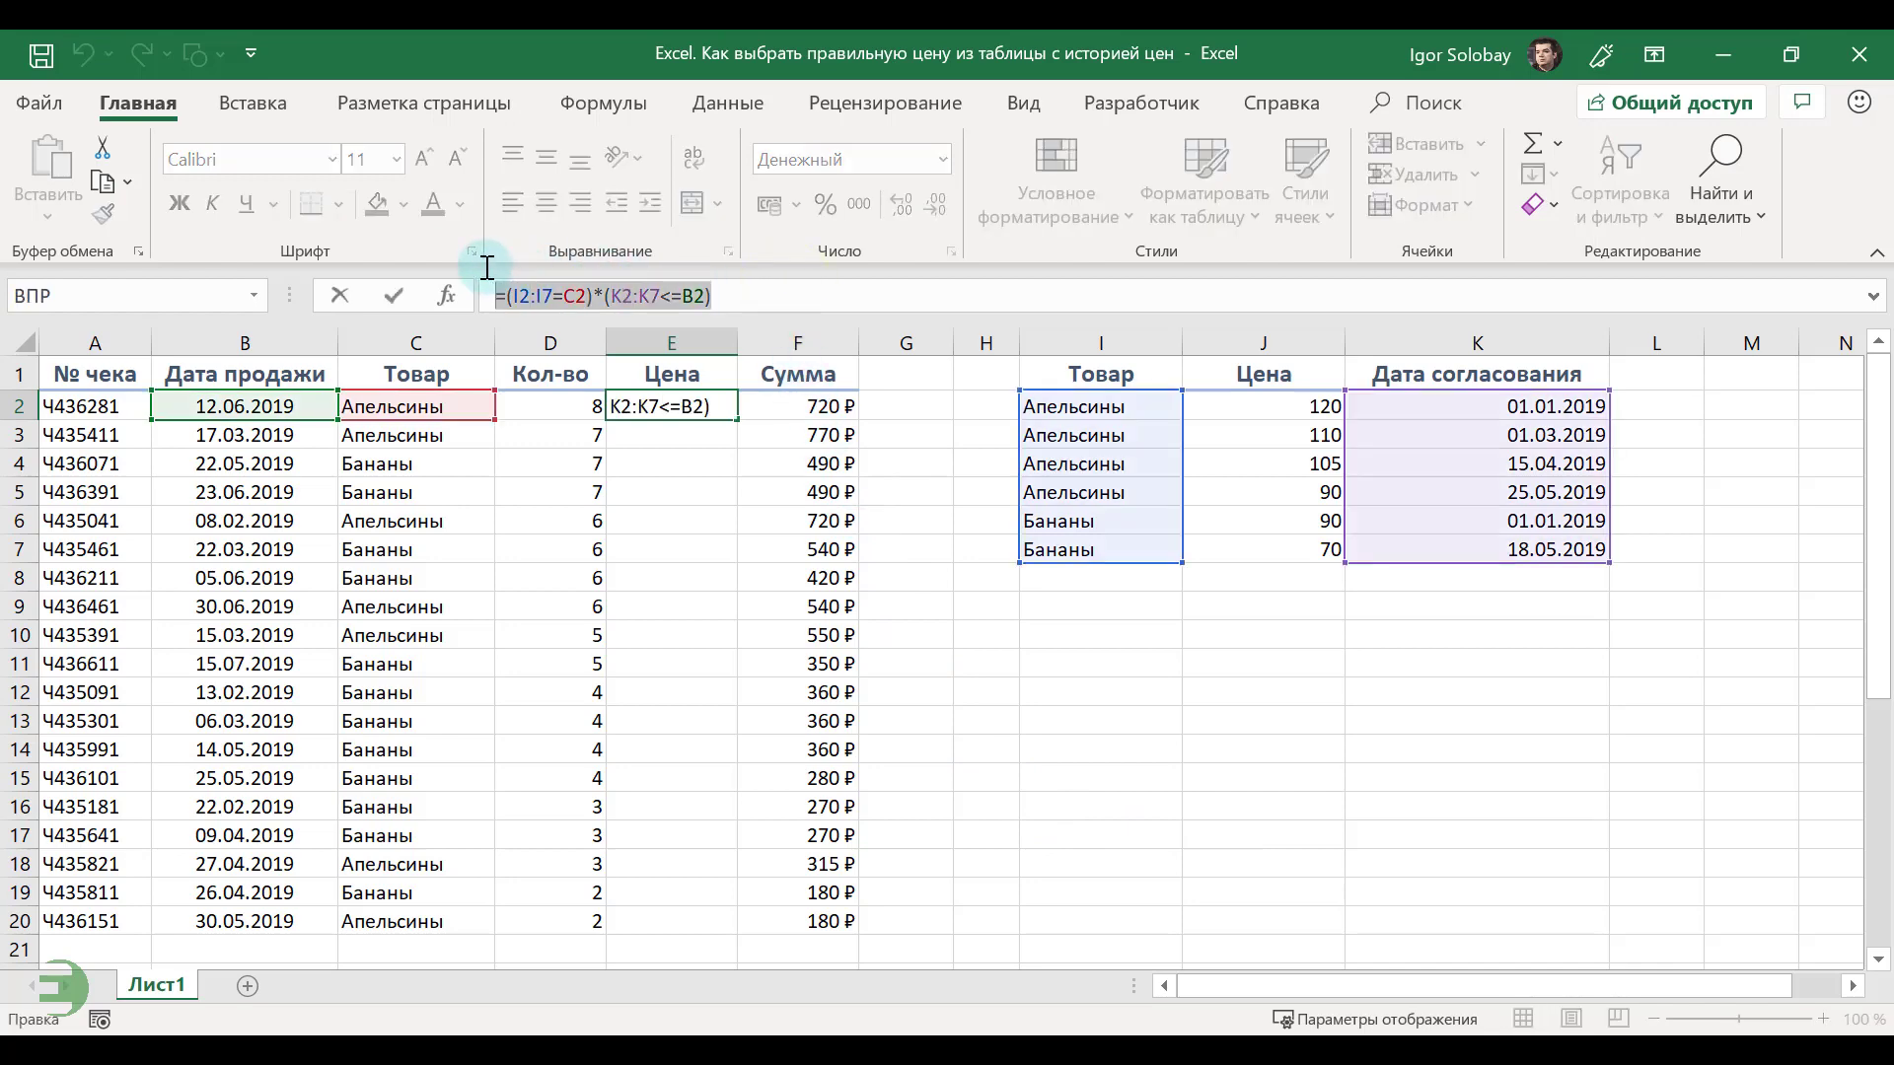
key("F9")
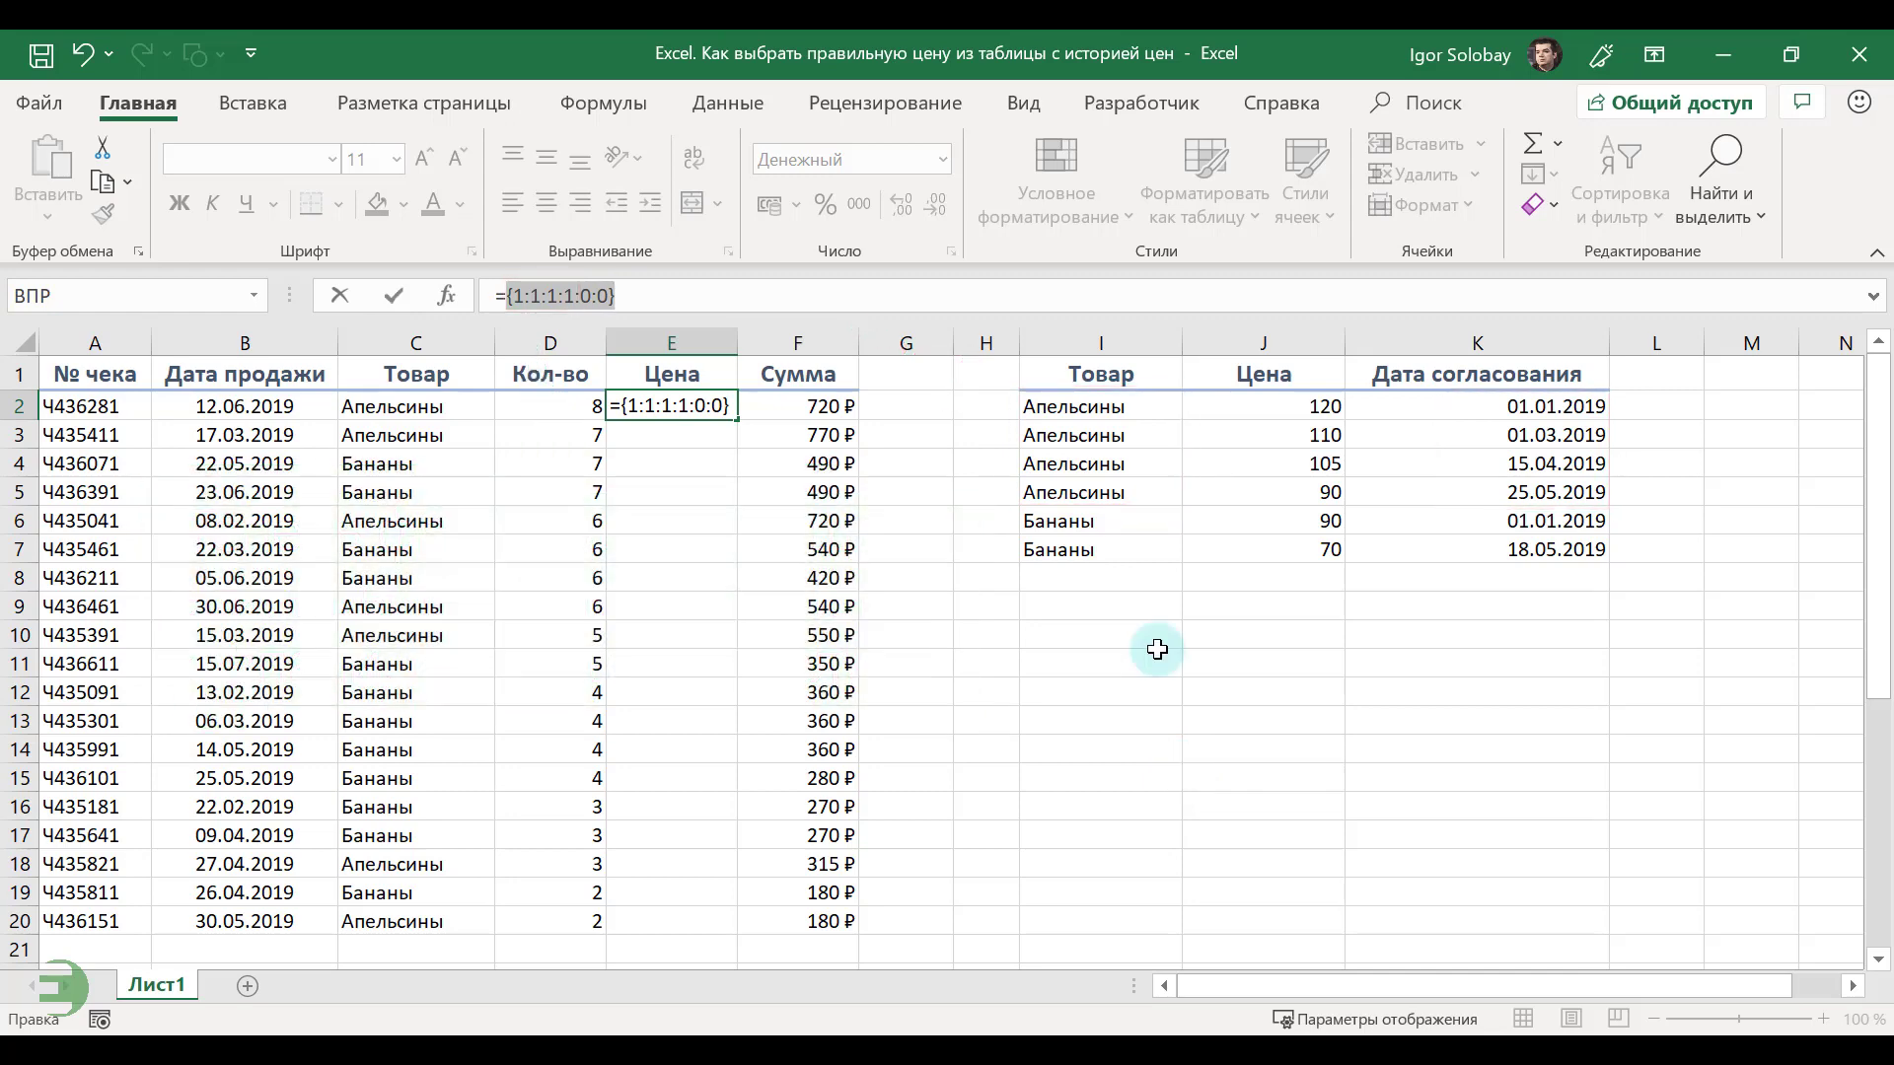
key("Escape")
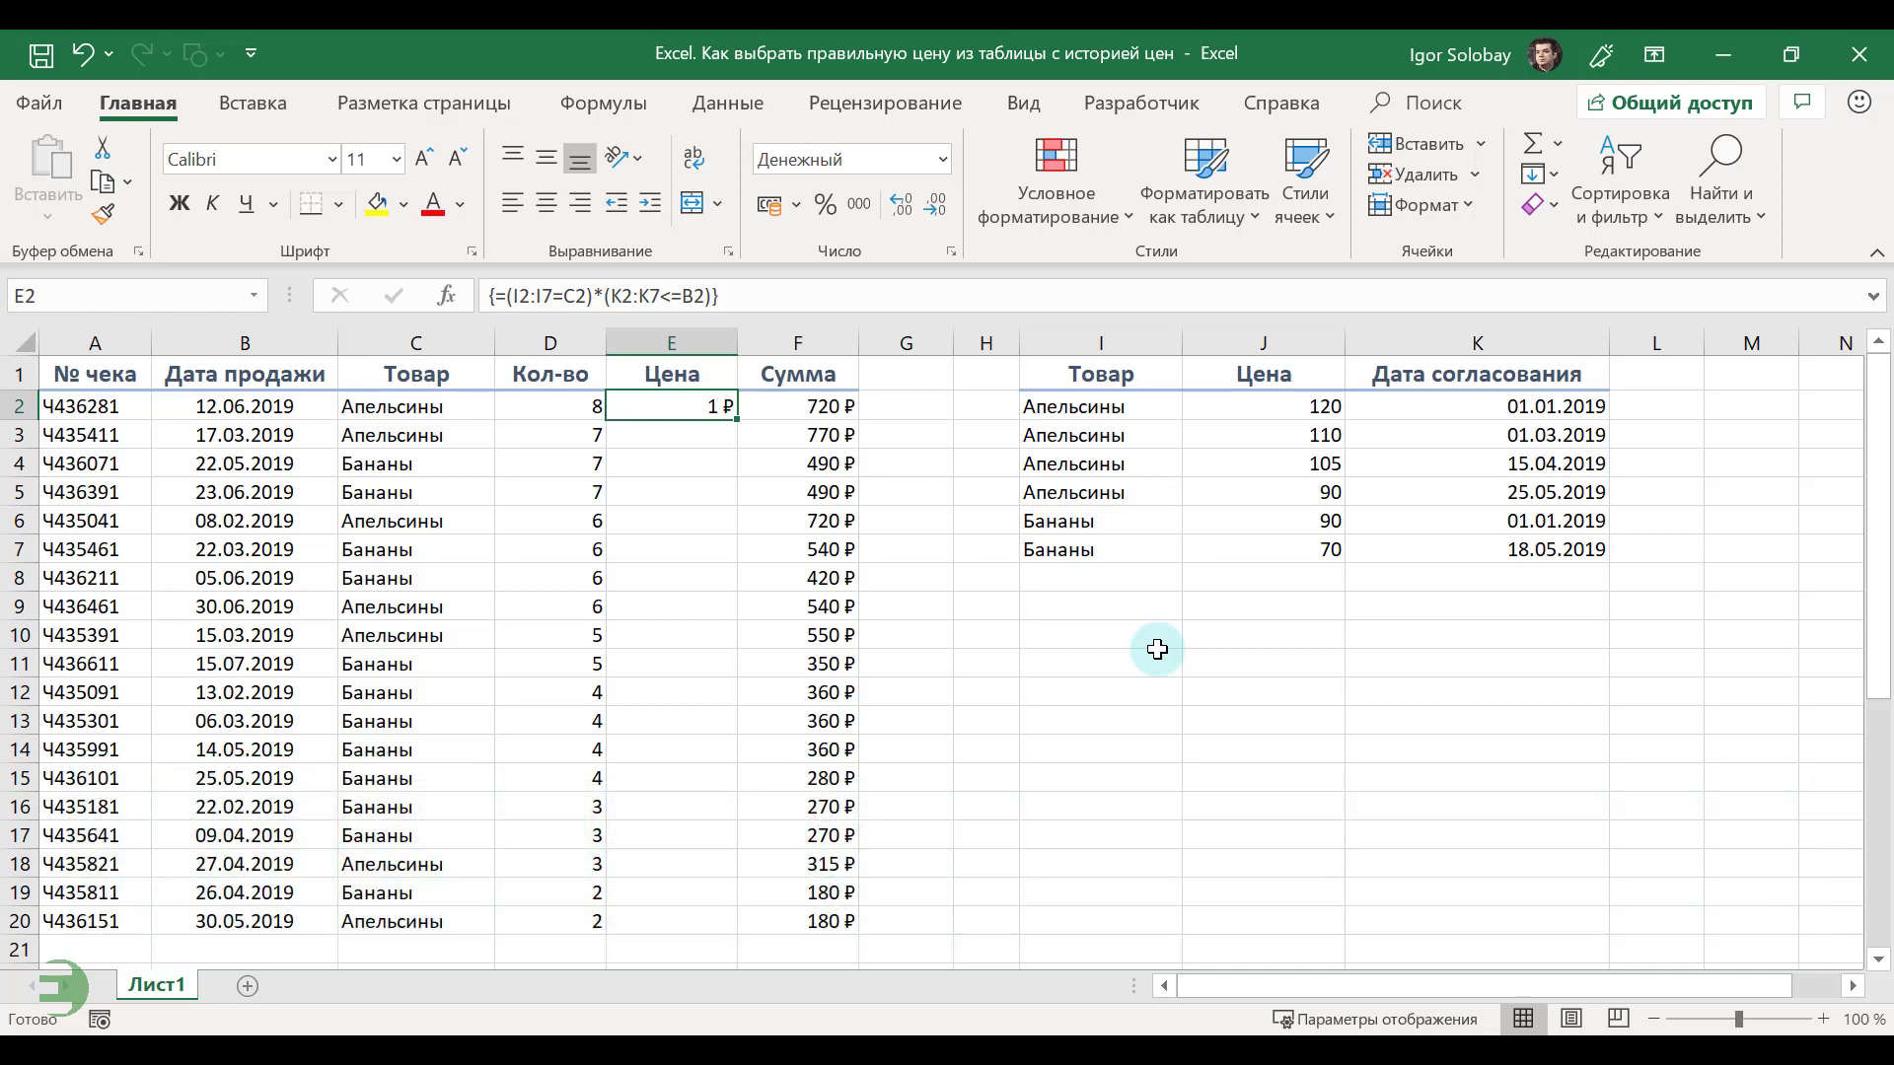
- Multiply E2's array formula by the price rows' numbers so it reads =(I2:I7=C2)*(K2:K7<=B2)*СТРОКА(J2:J7)
left_click(878, 295)
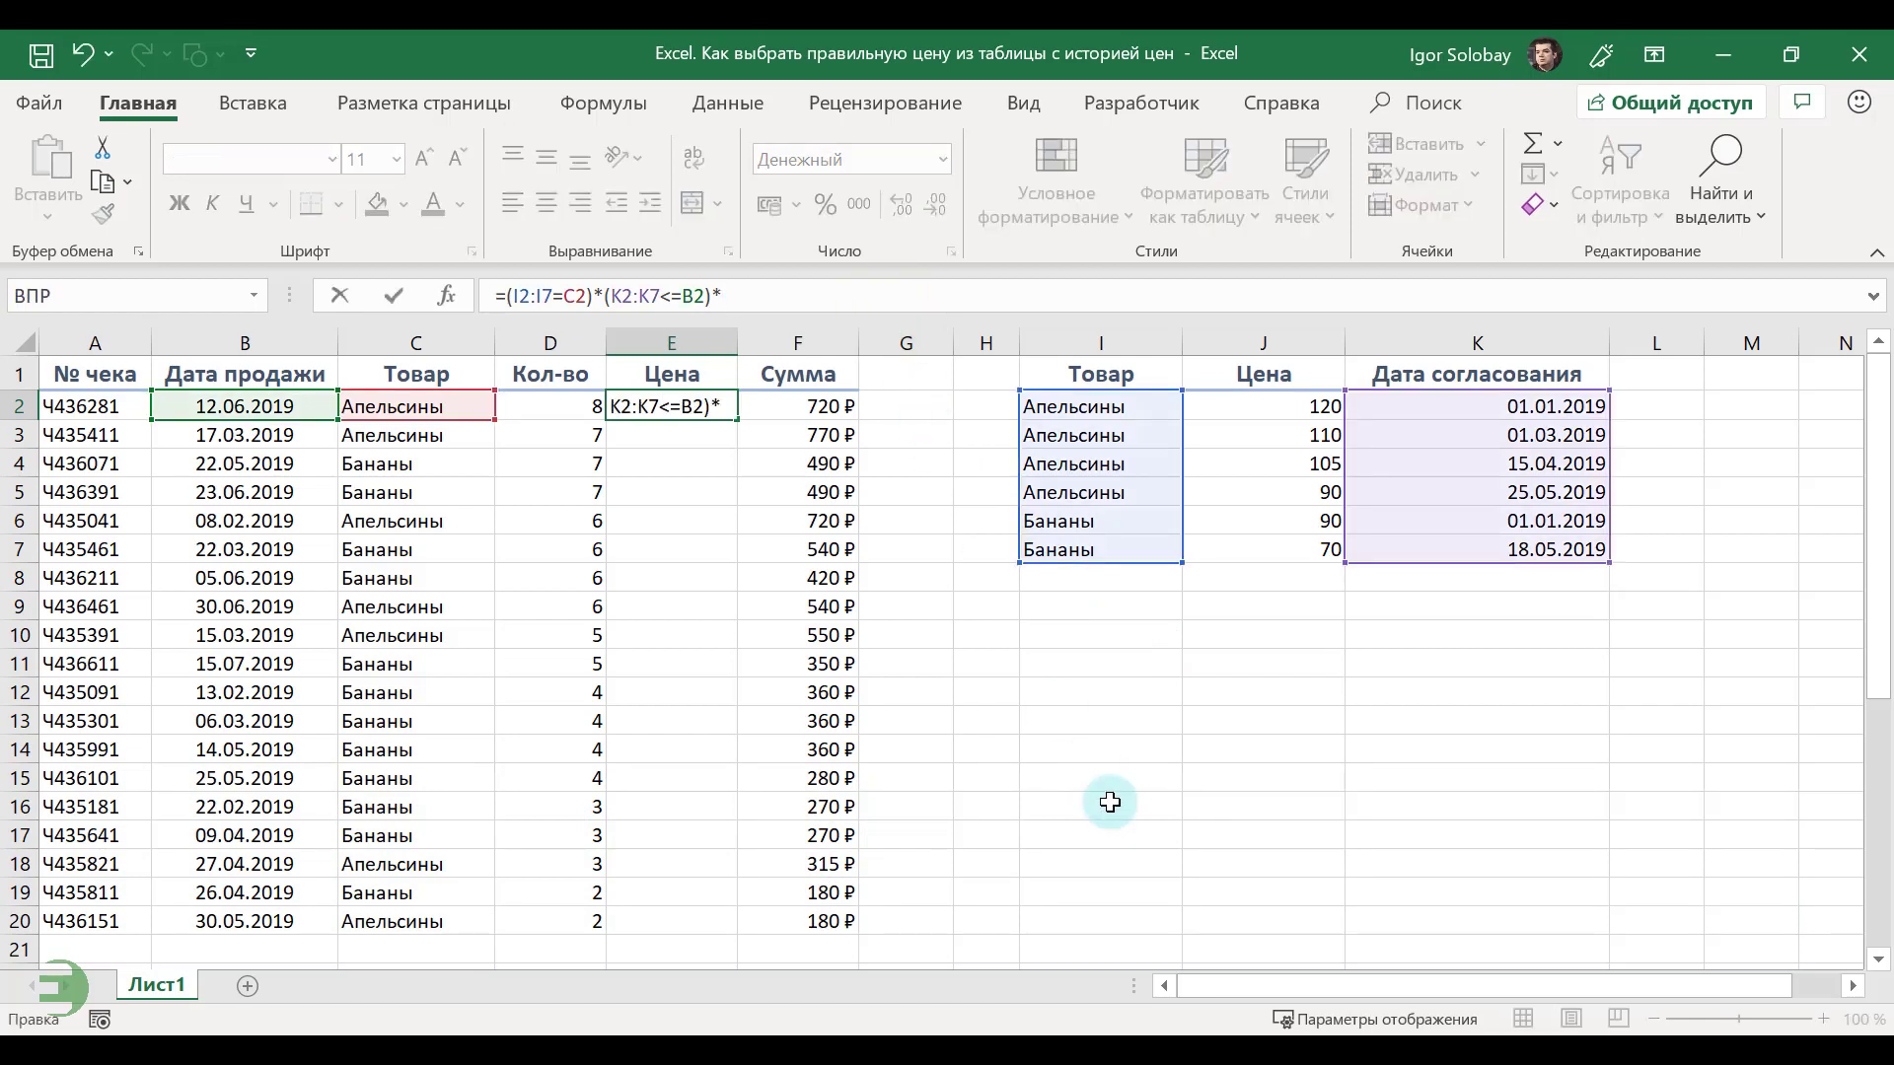
type("СТРОКА(")
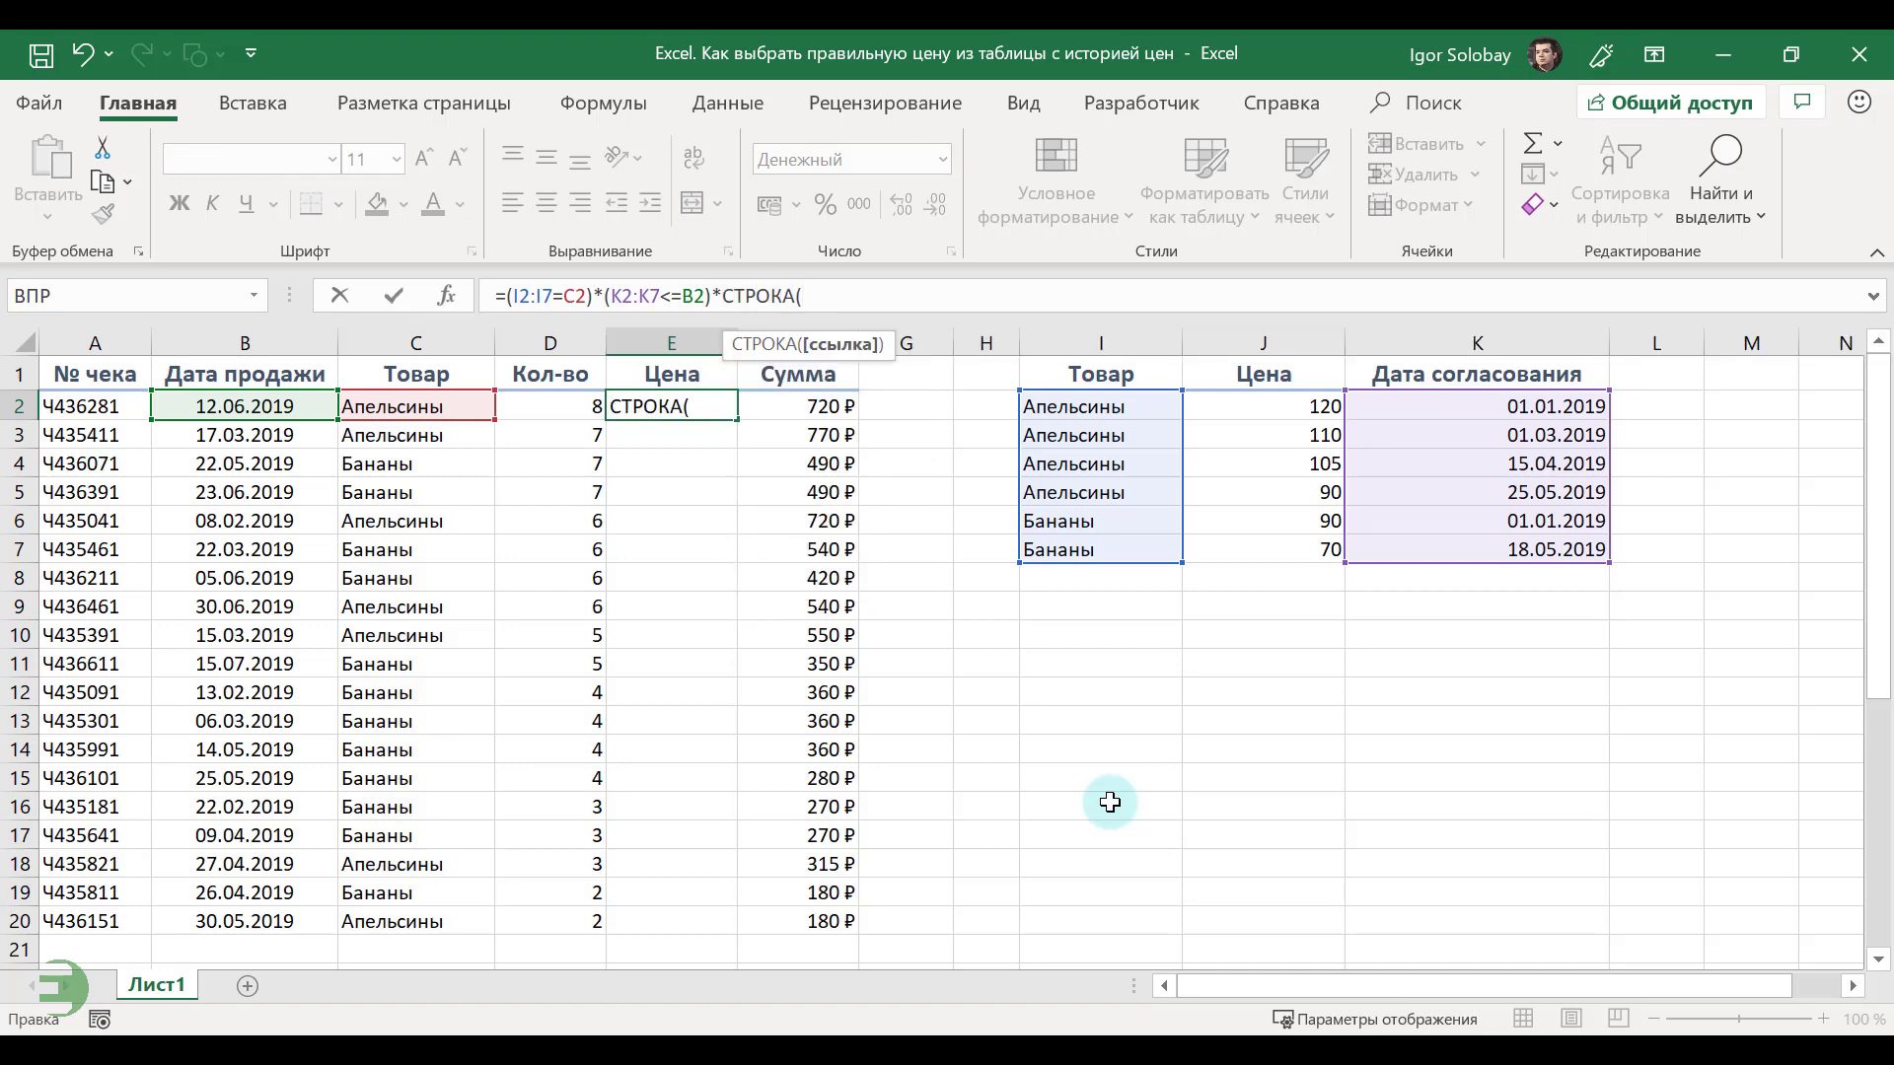
left_click(1233, 400)
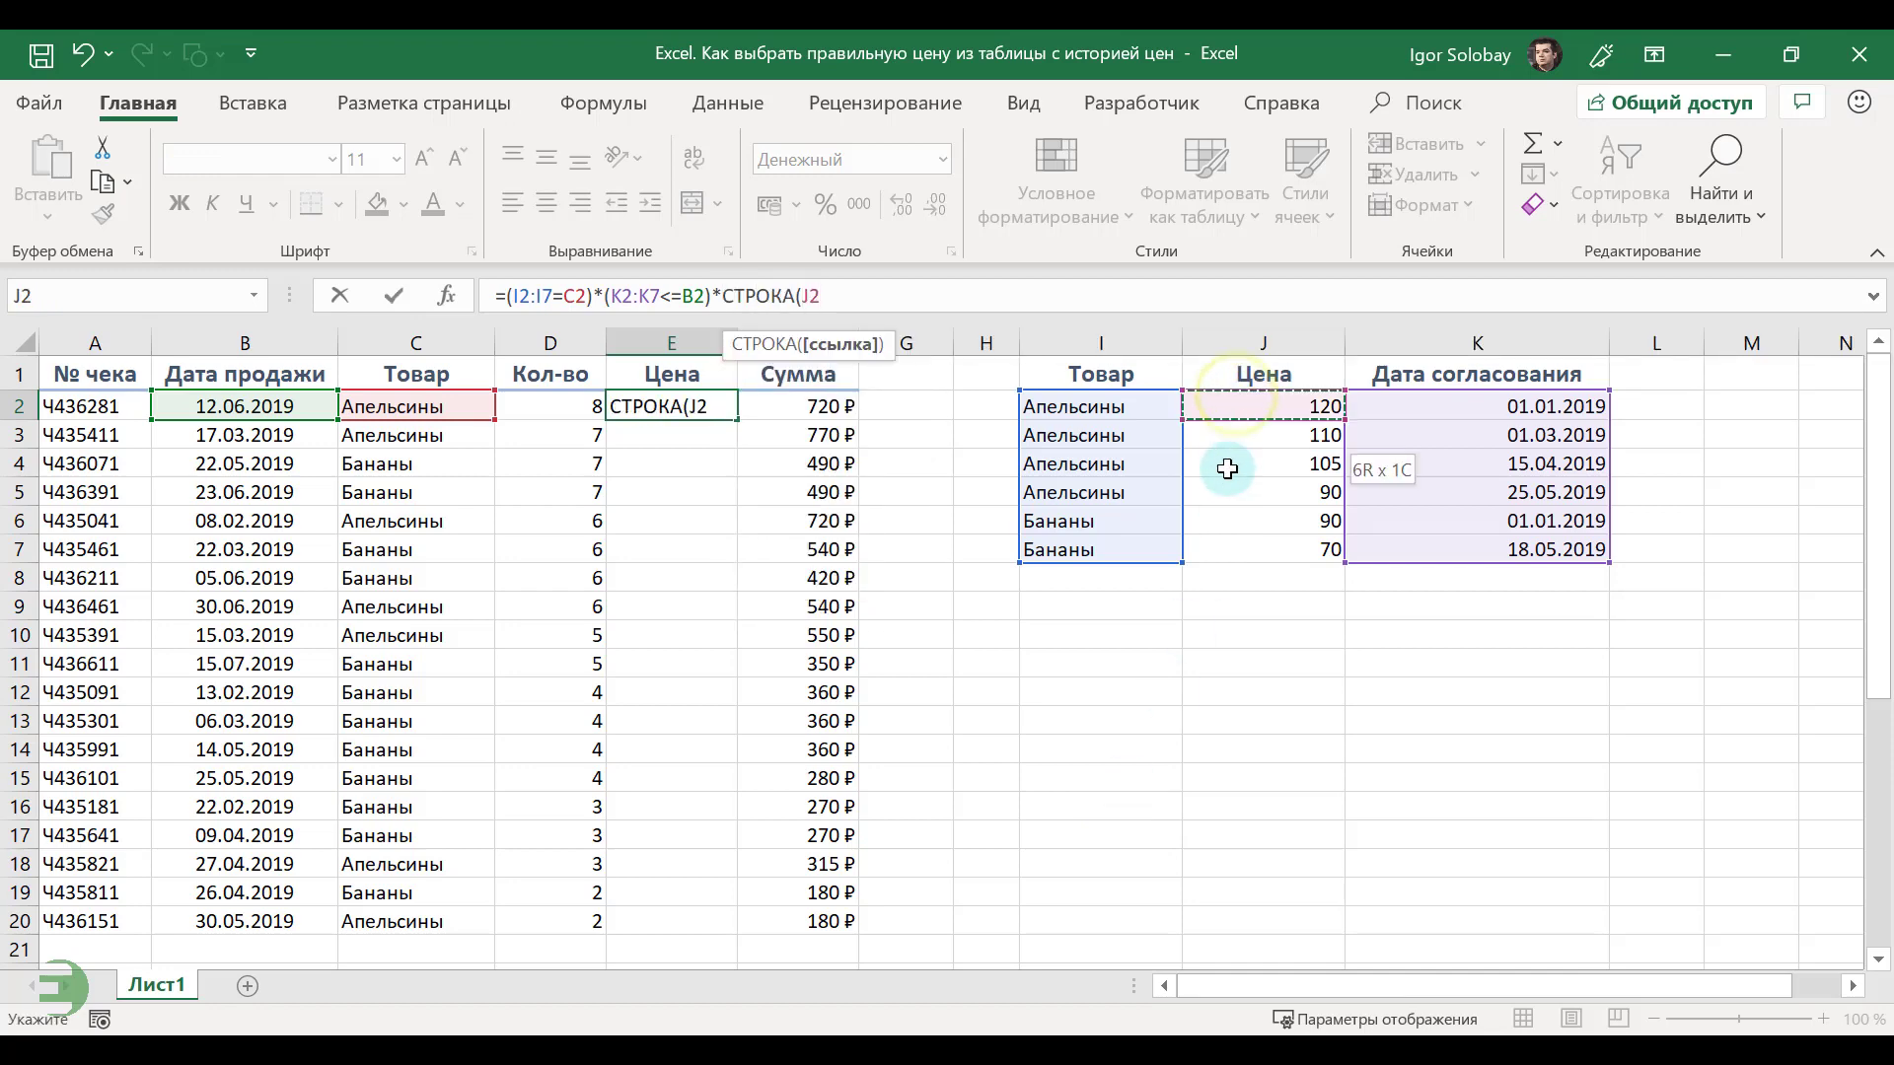
left_click_drag(1227, 469, 1217, 548)
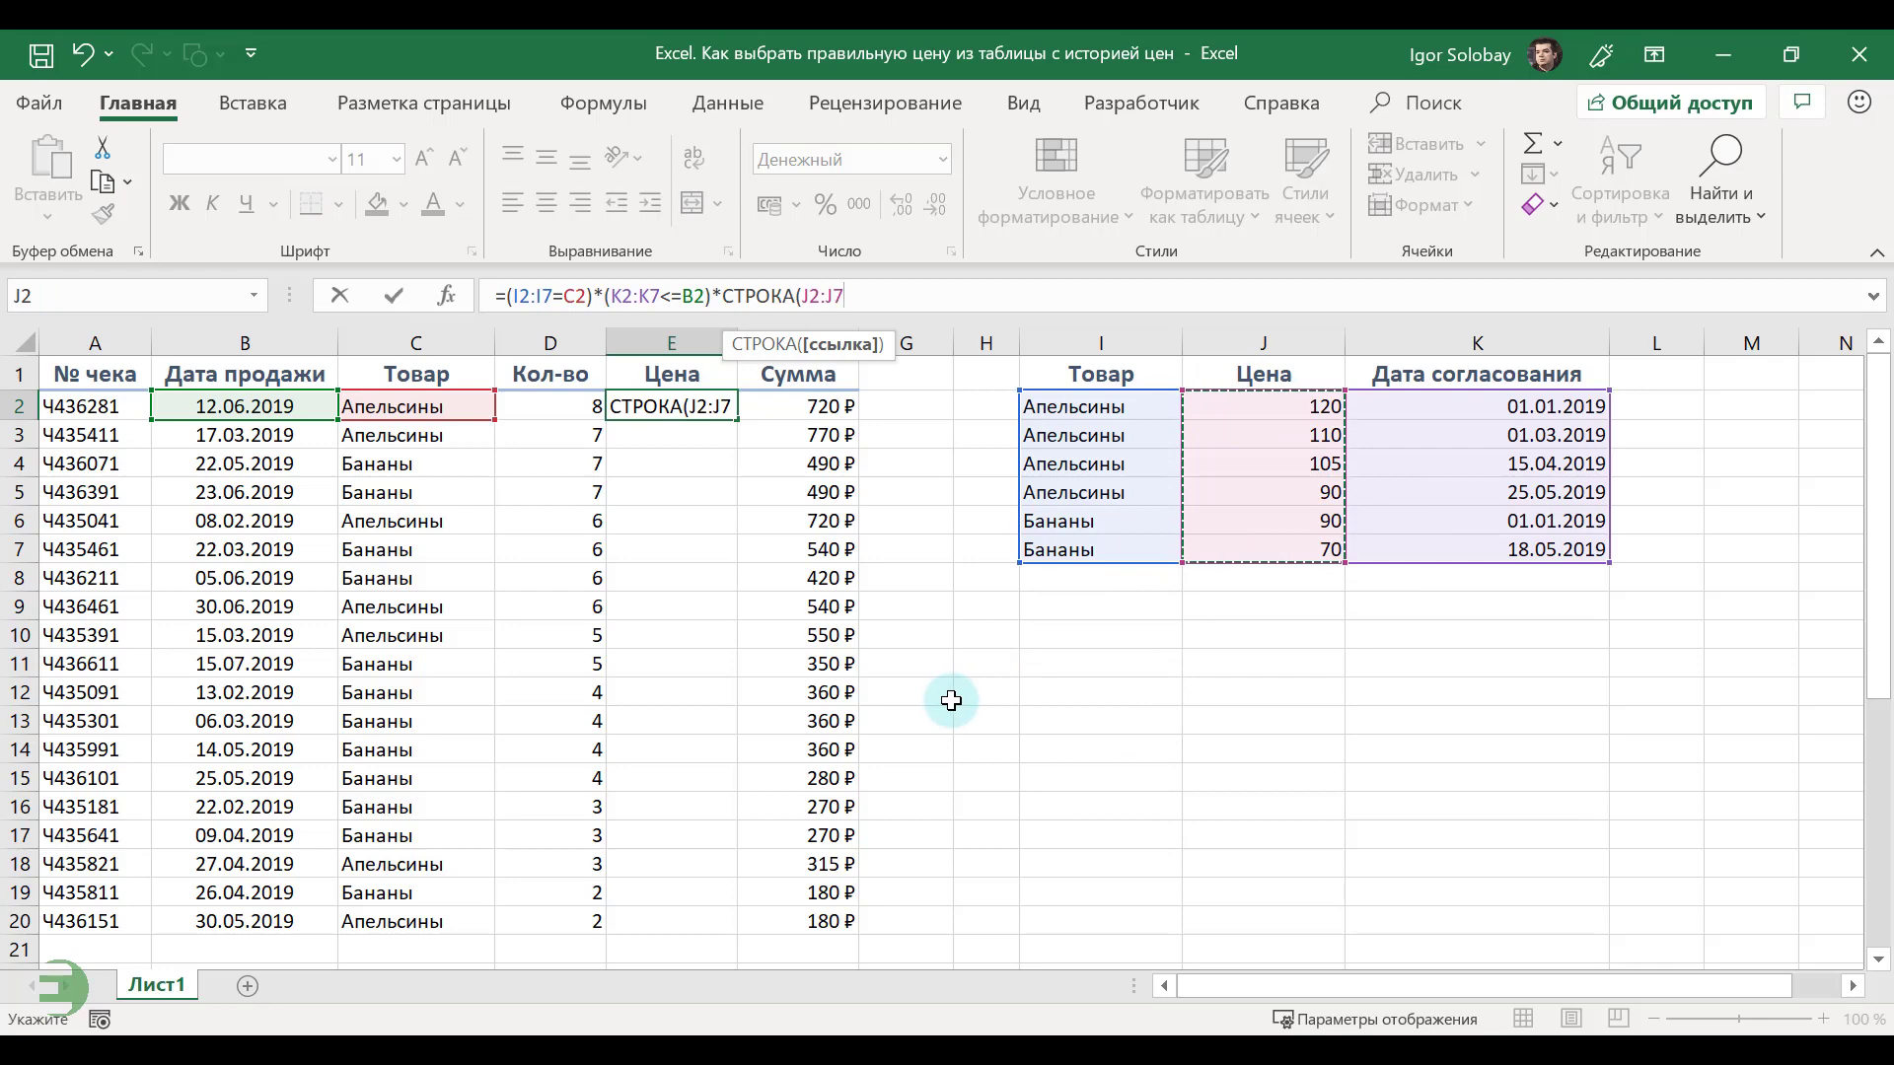
type(")")
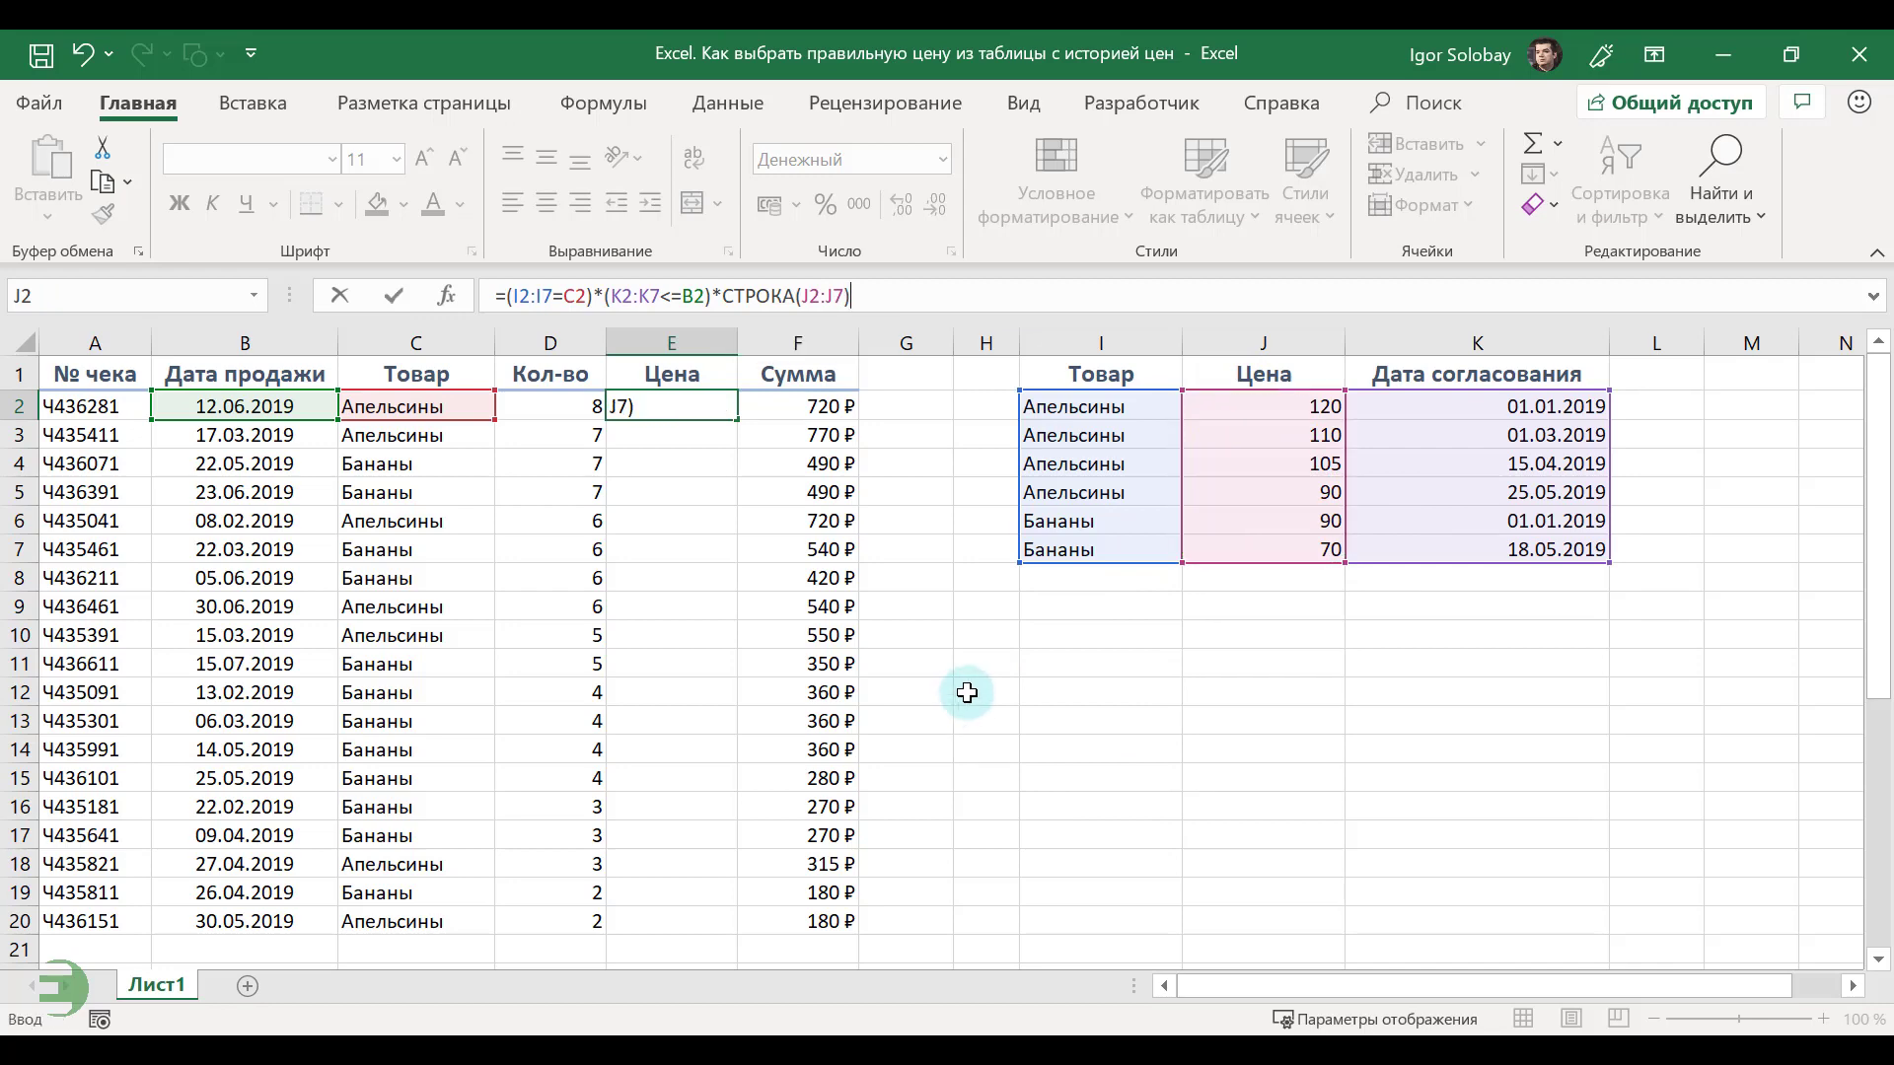
key("ctrl+shift+Return")
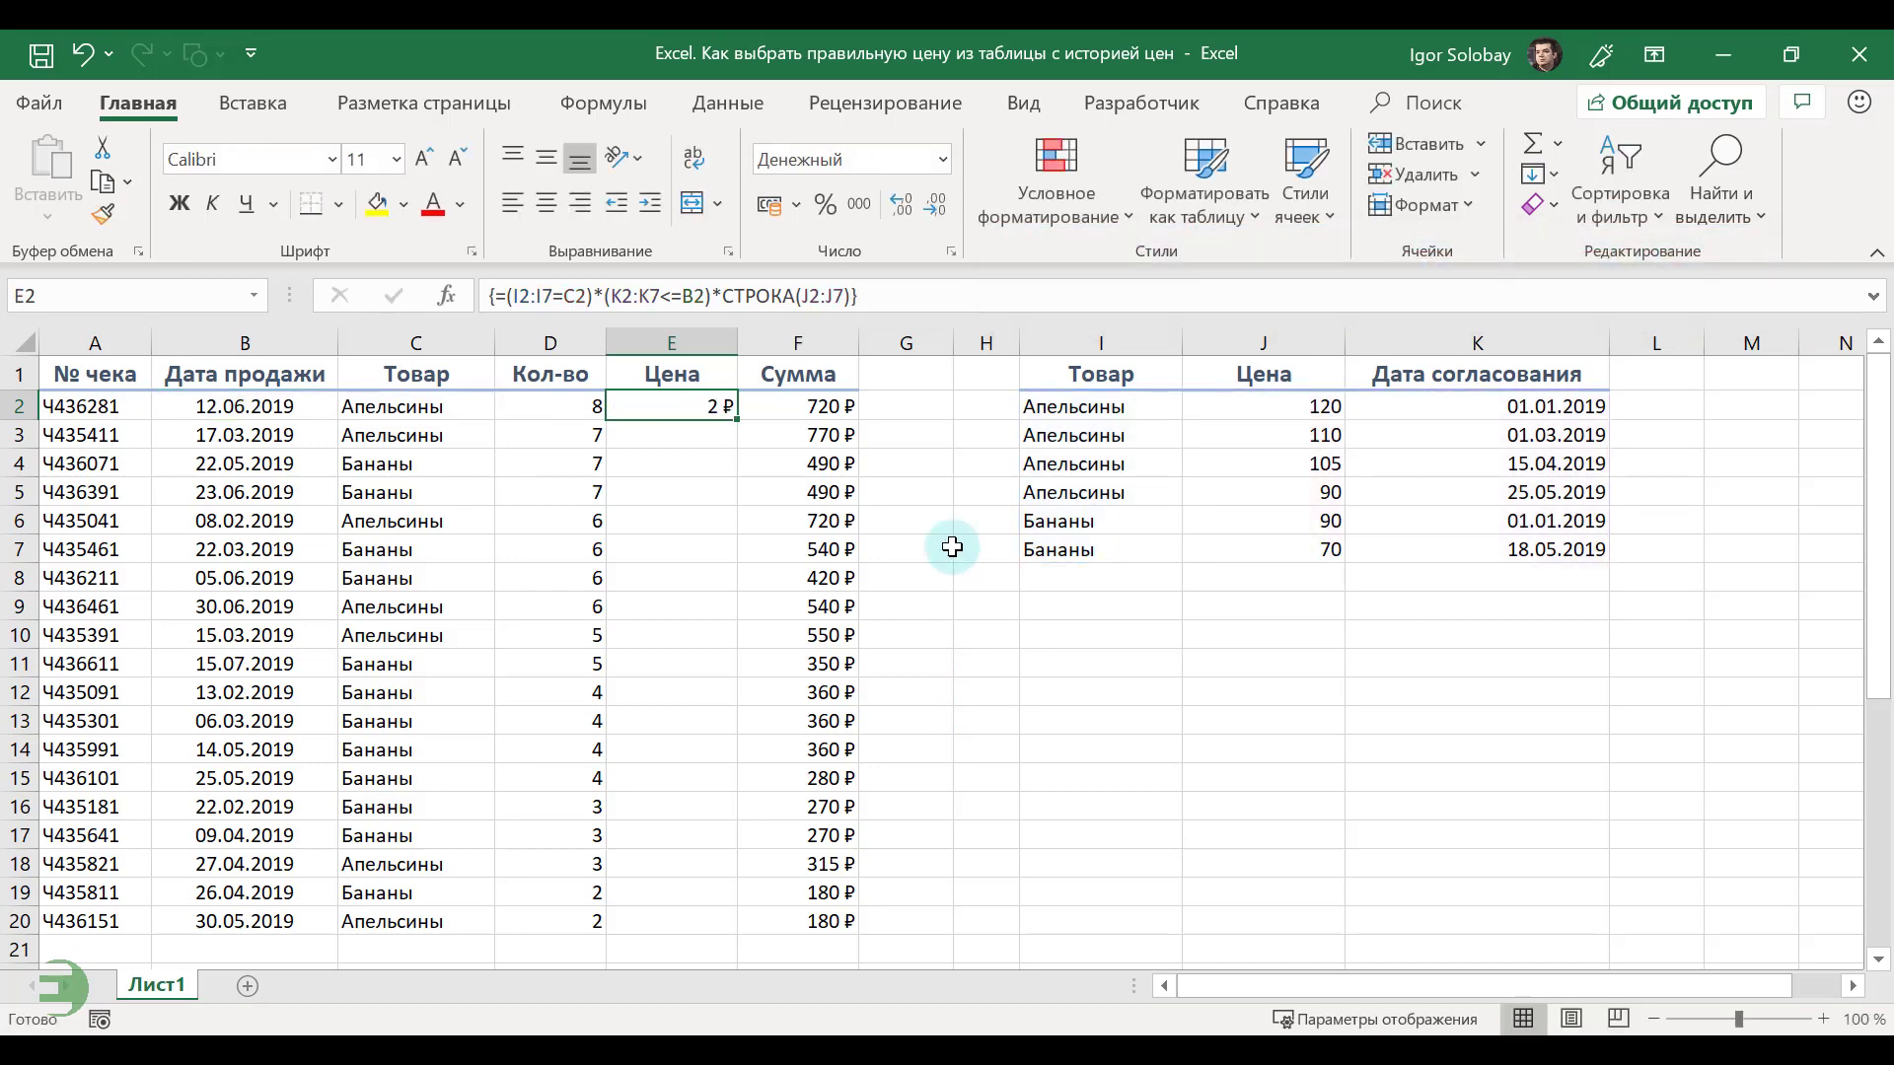
- Evaluate the whole expression with СТРОКА in E2 to inspect its array of row numbers, and discard the evaluation
left_click(936, 291)
left_click_drag(881, 299, 505, 296)
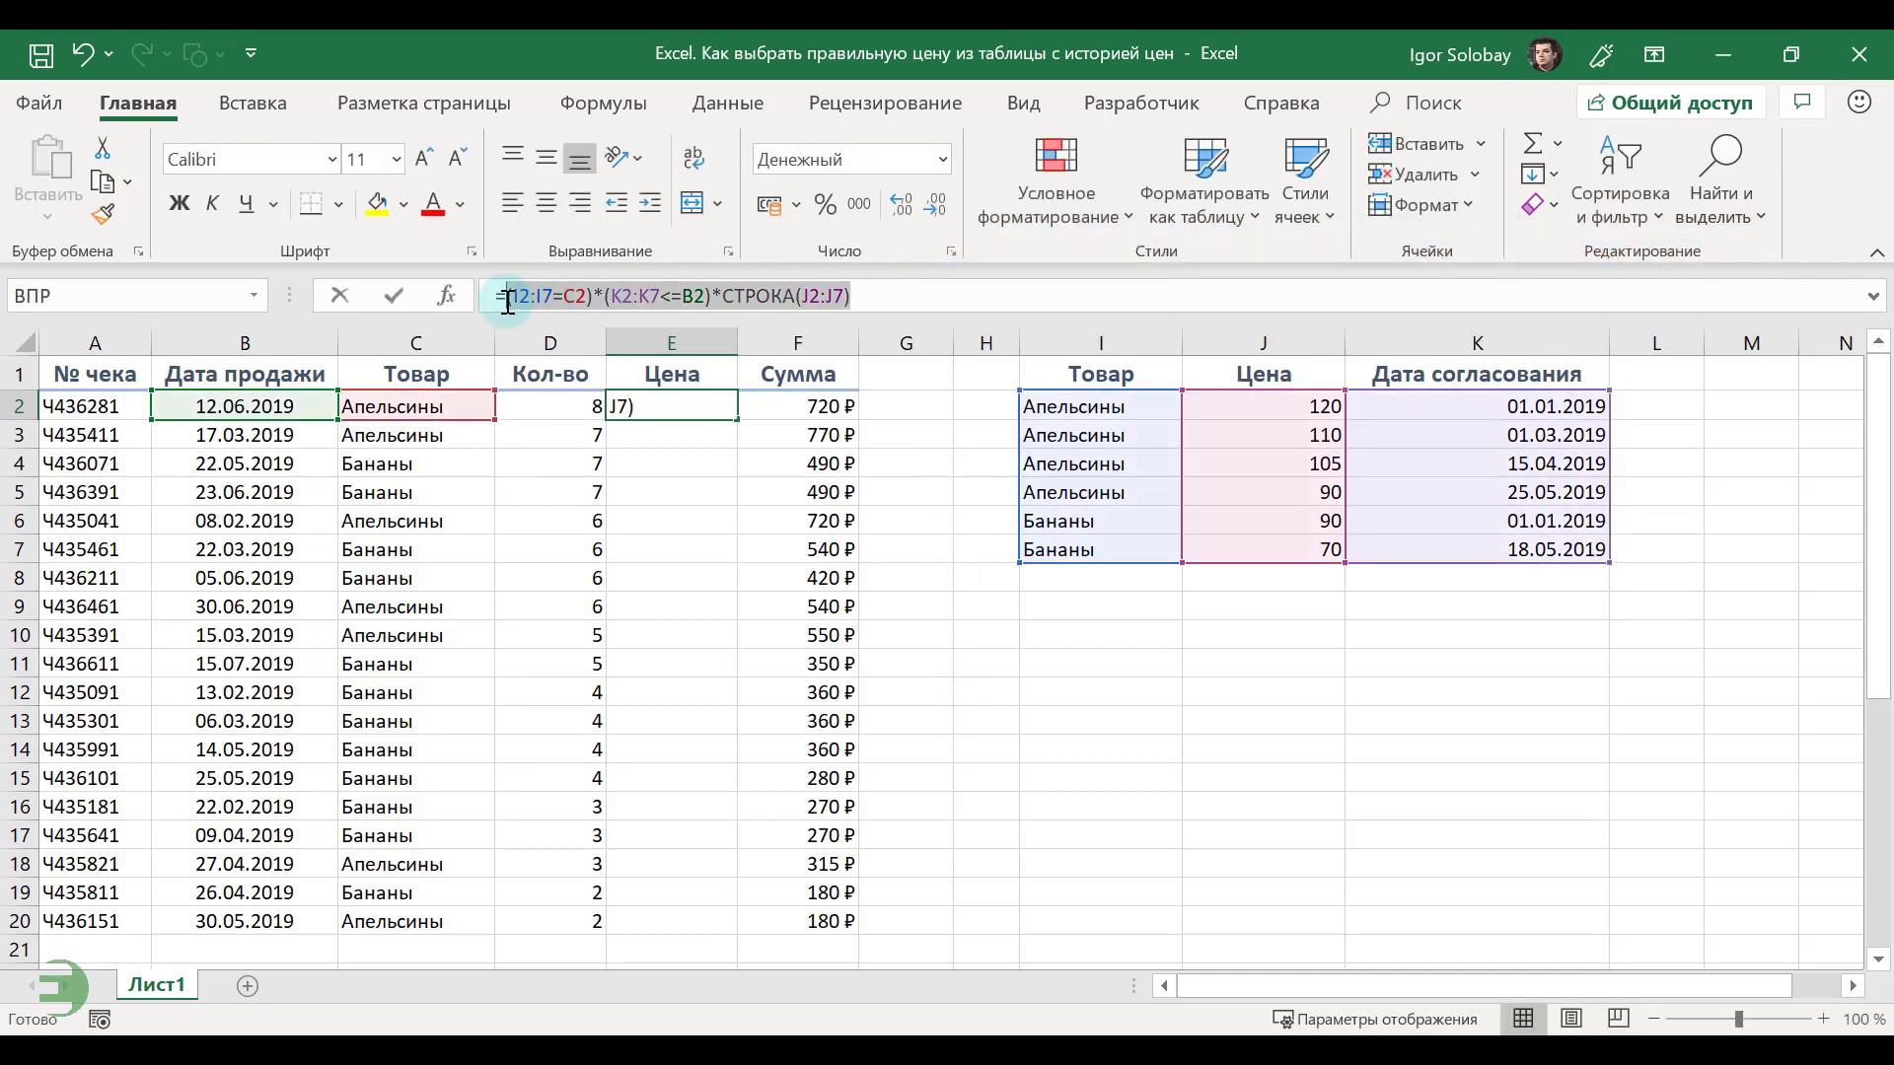
key("F9")
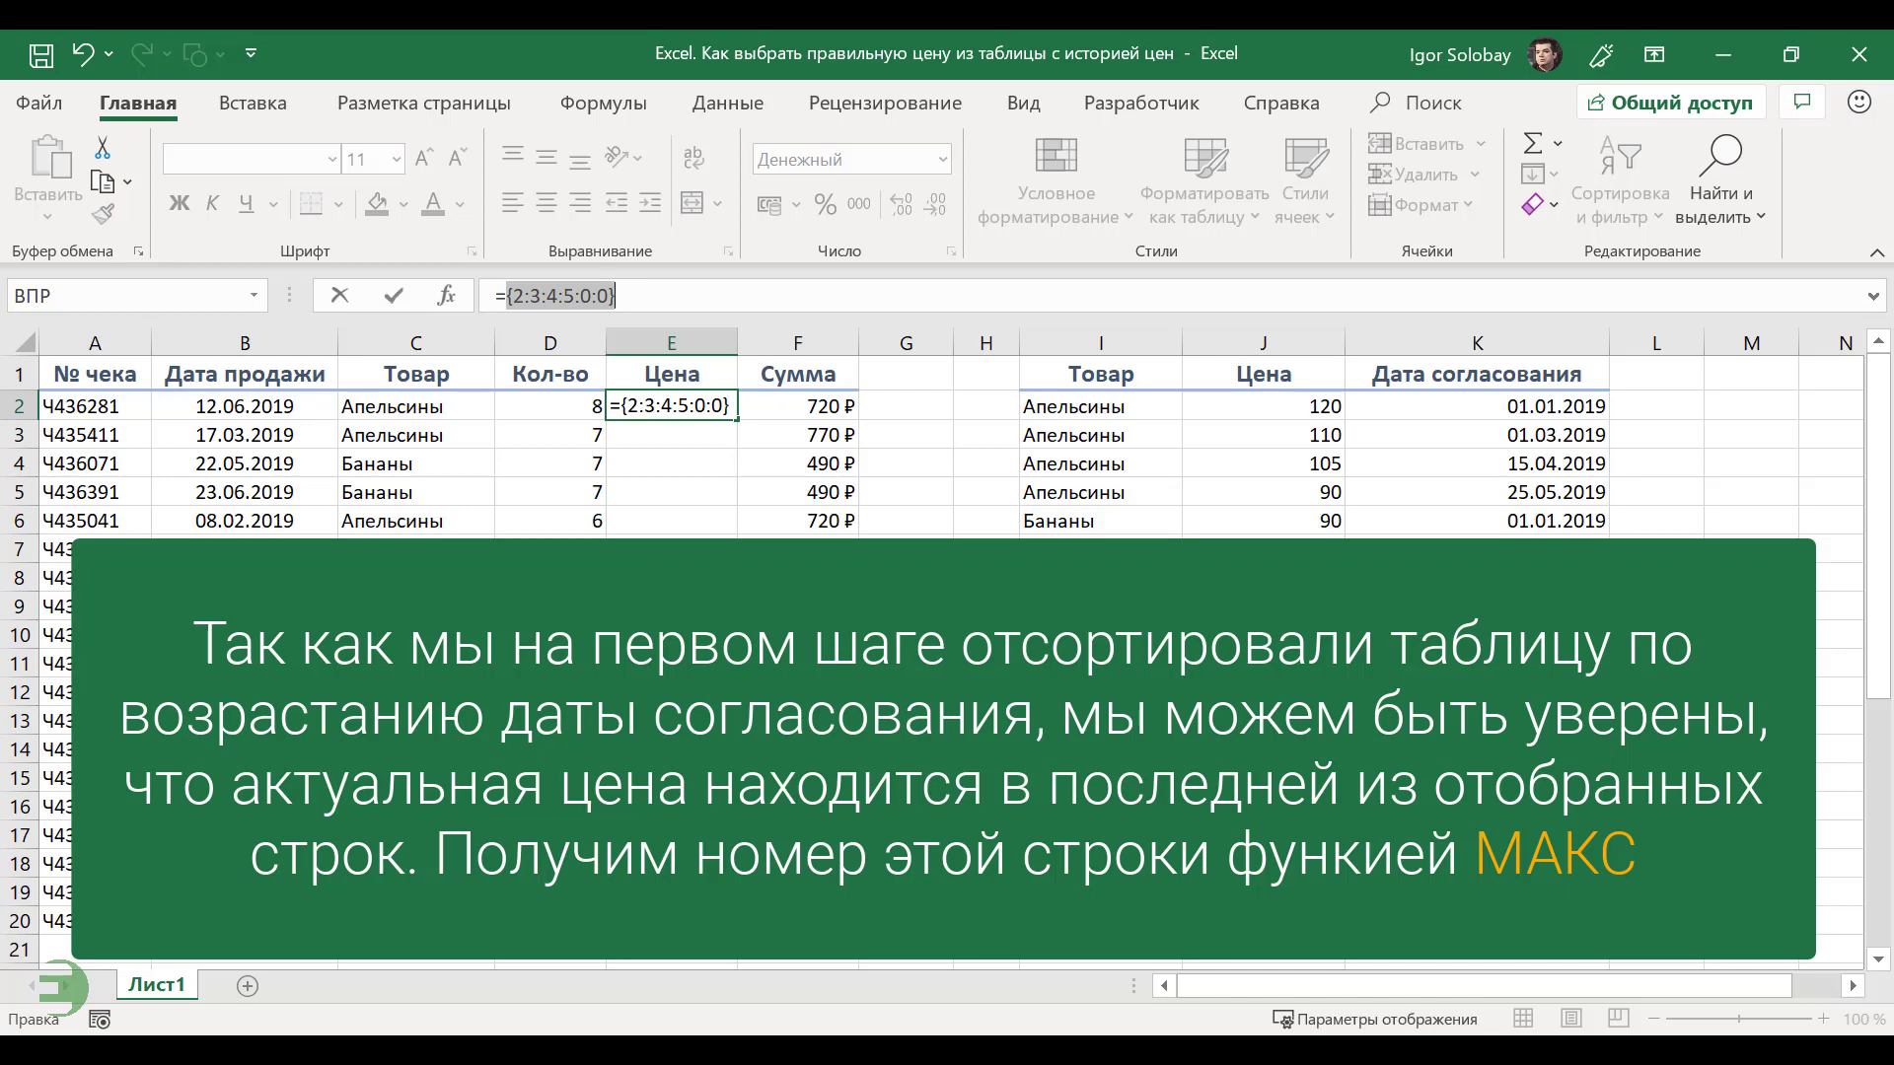
key("Escape")
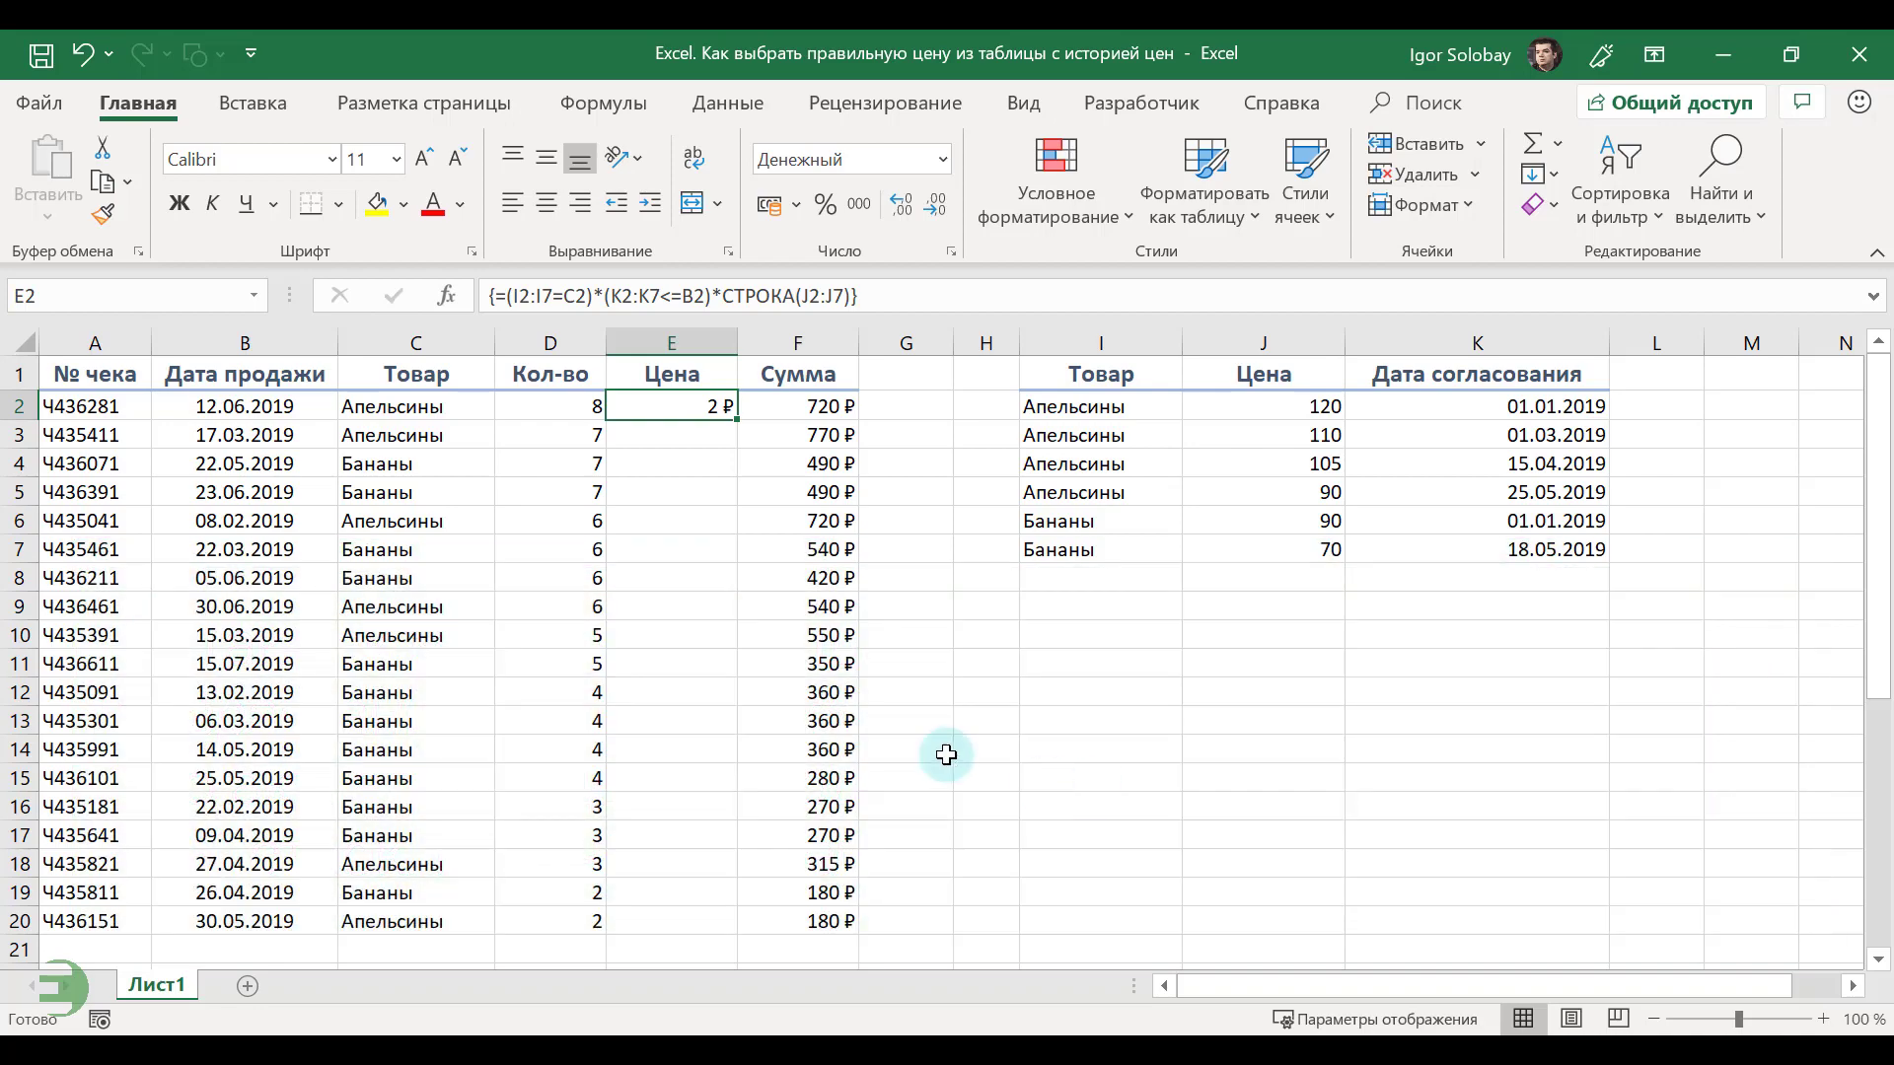
- Wrap E2's expression in МАКС so the array formula reads =МАКС((I2:I7=C2)*(K2:K7<=B2)*СТРОКА(J2:J7))
left_click(538, 298)
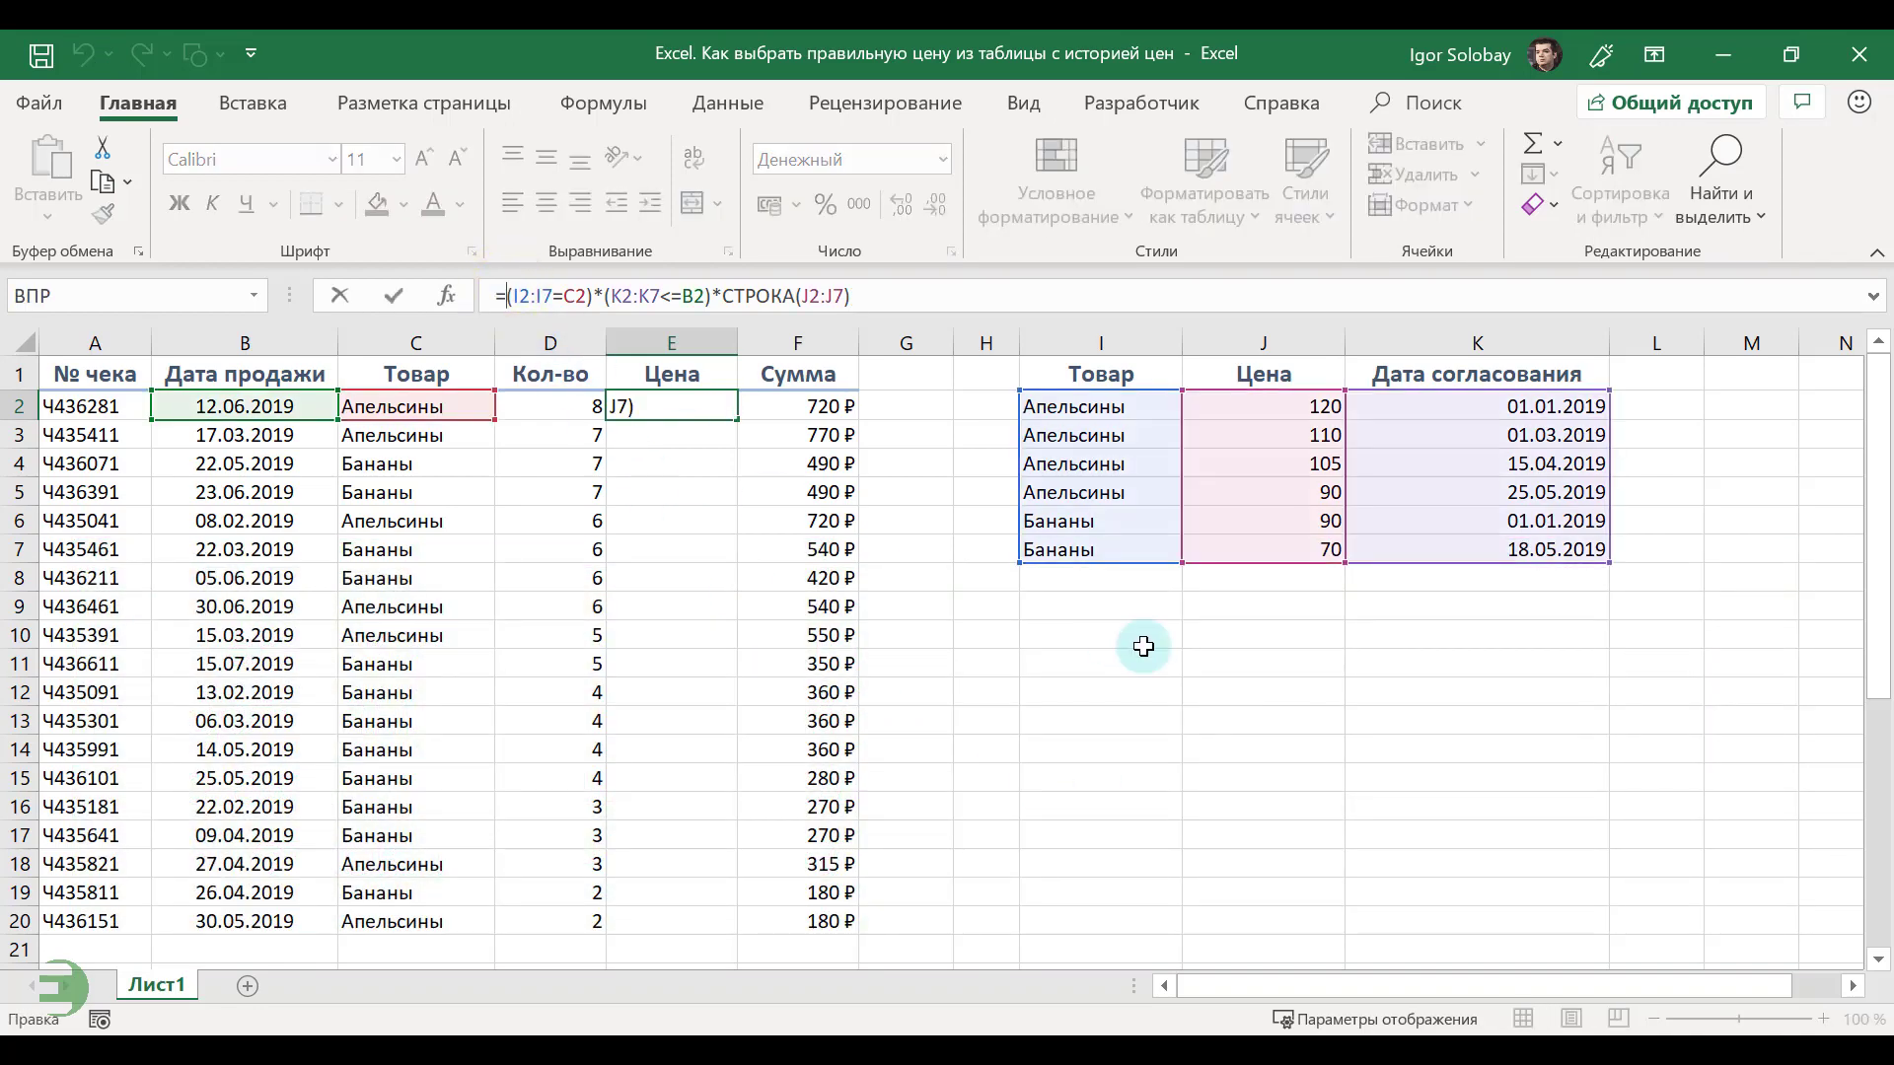
type("МАКС")
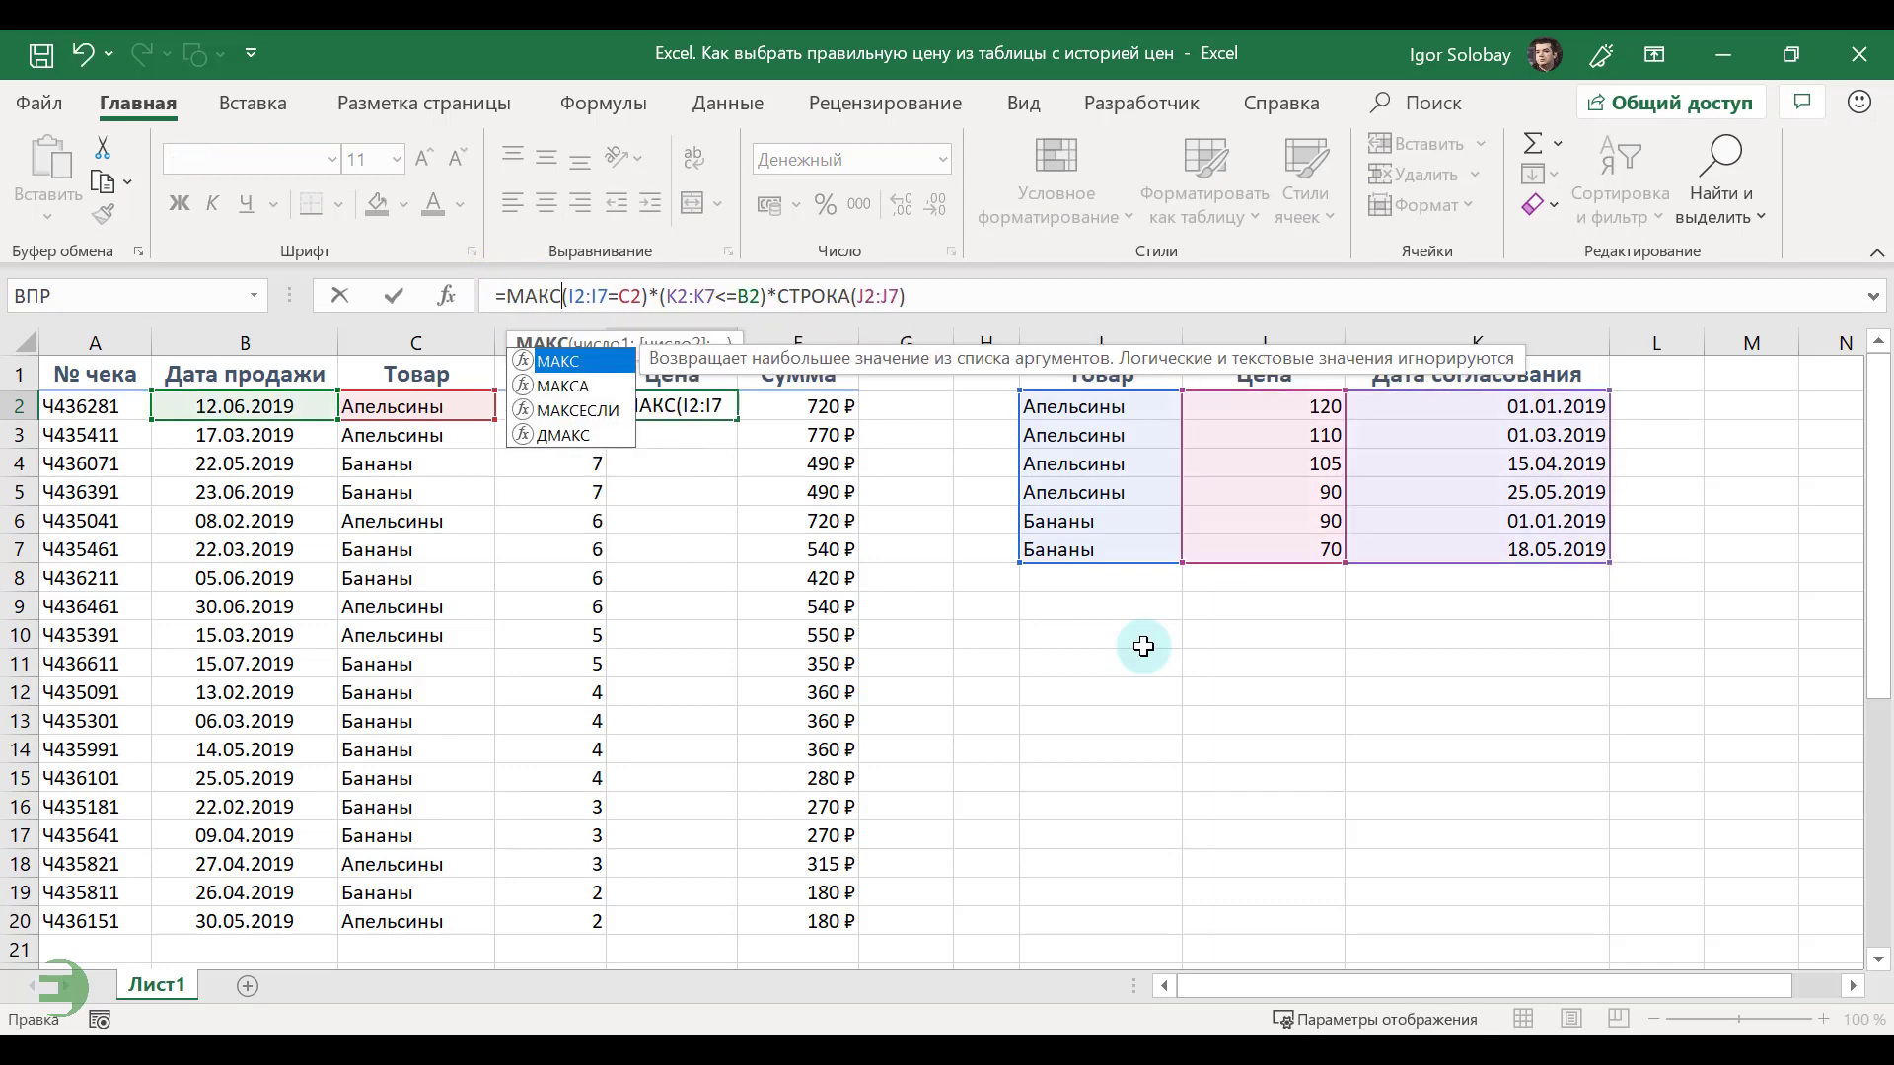
type("(")
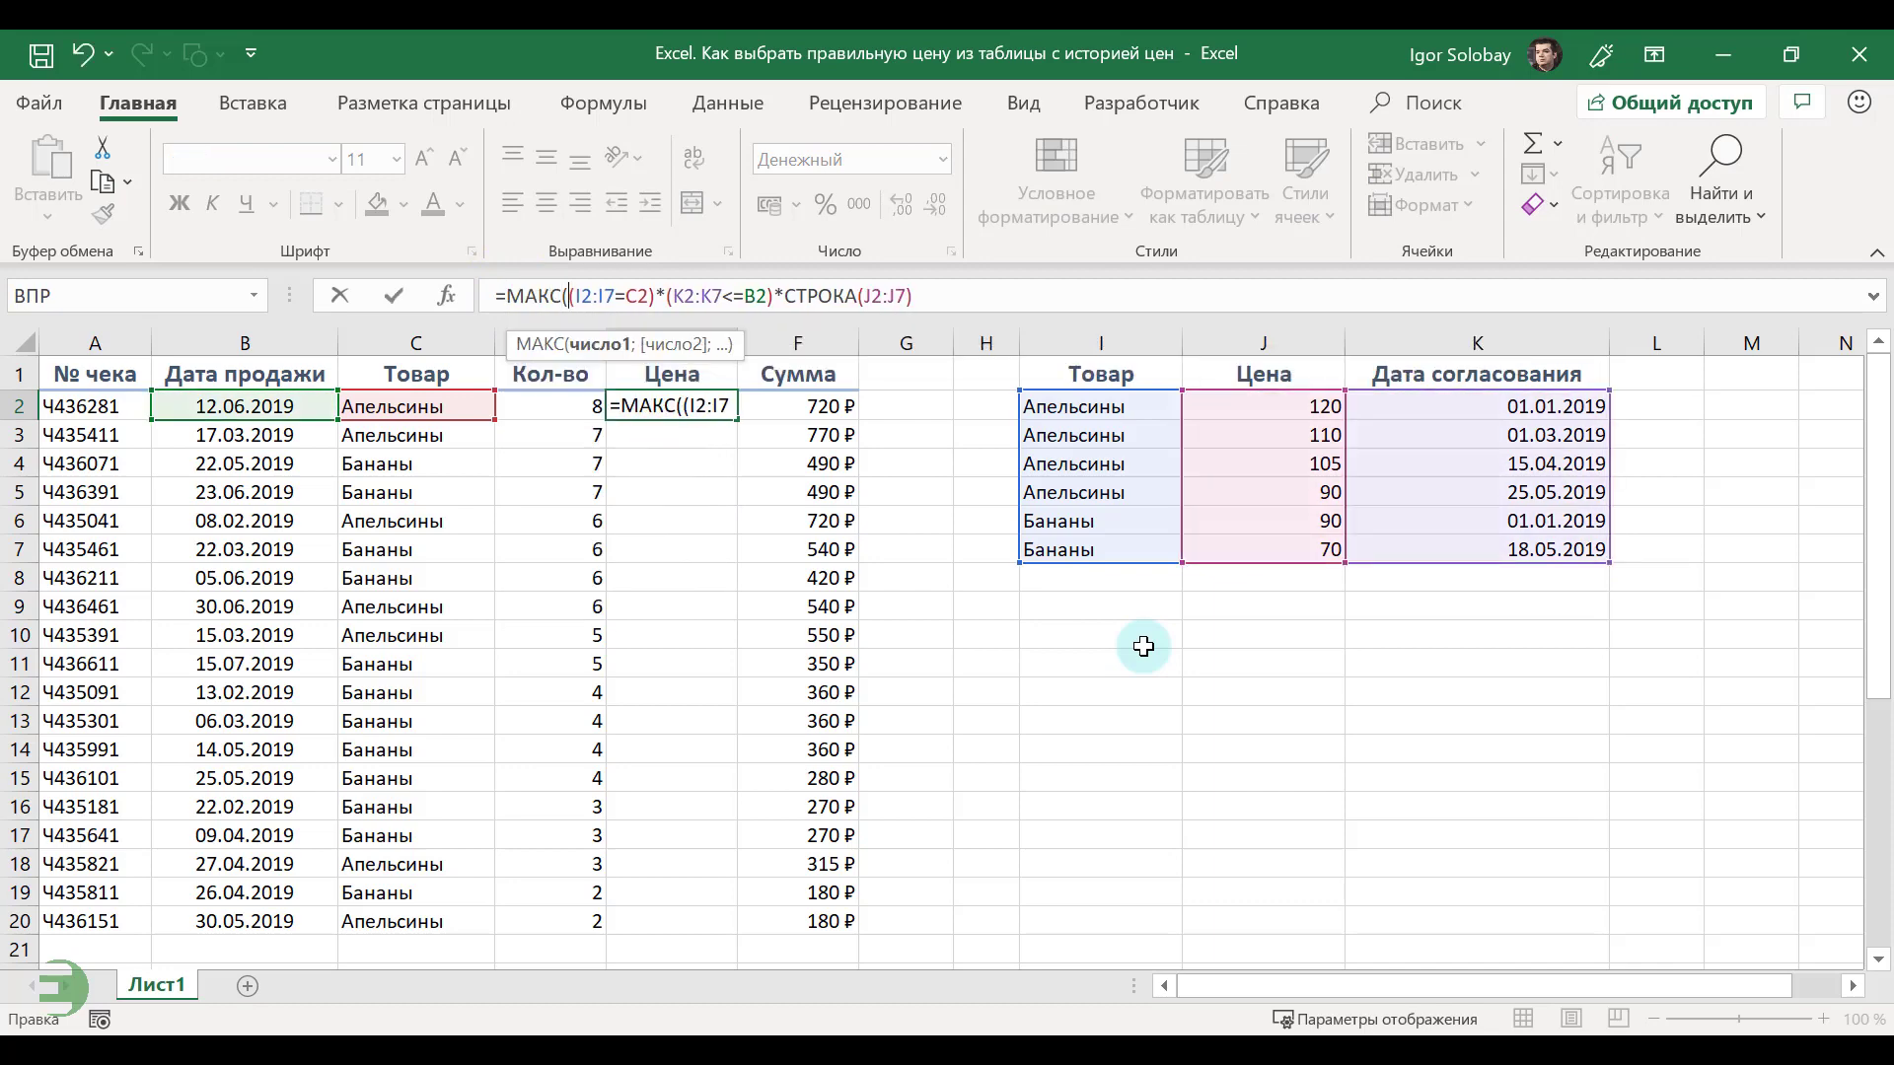
left_click(990, 298)
type(")")
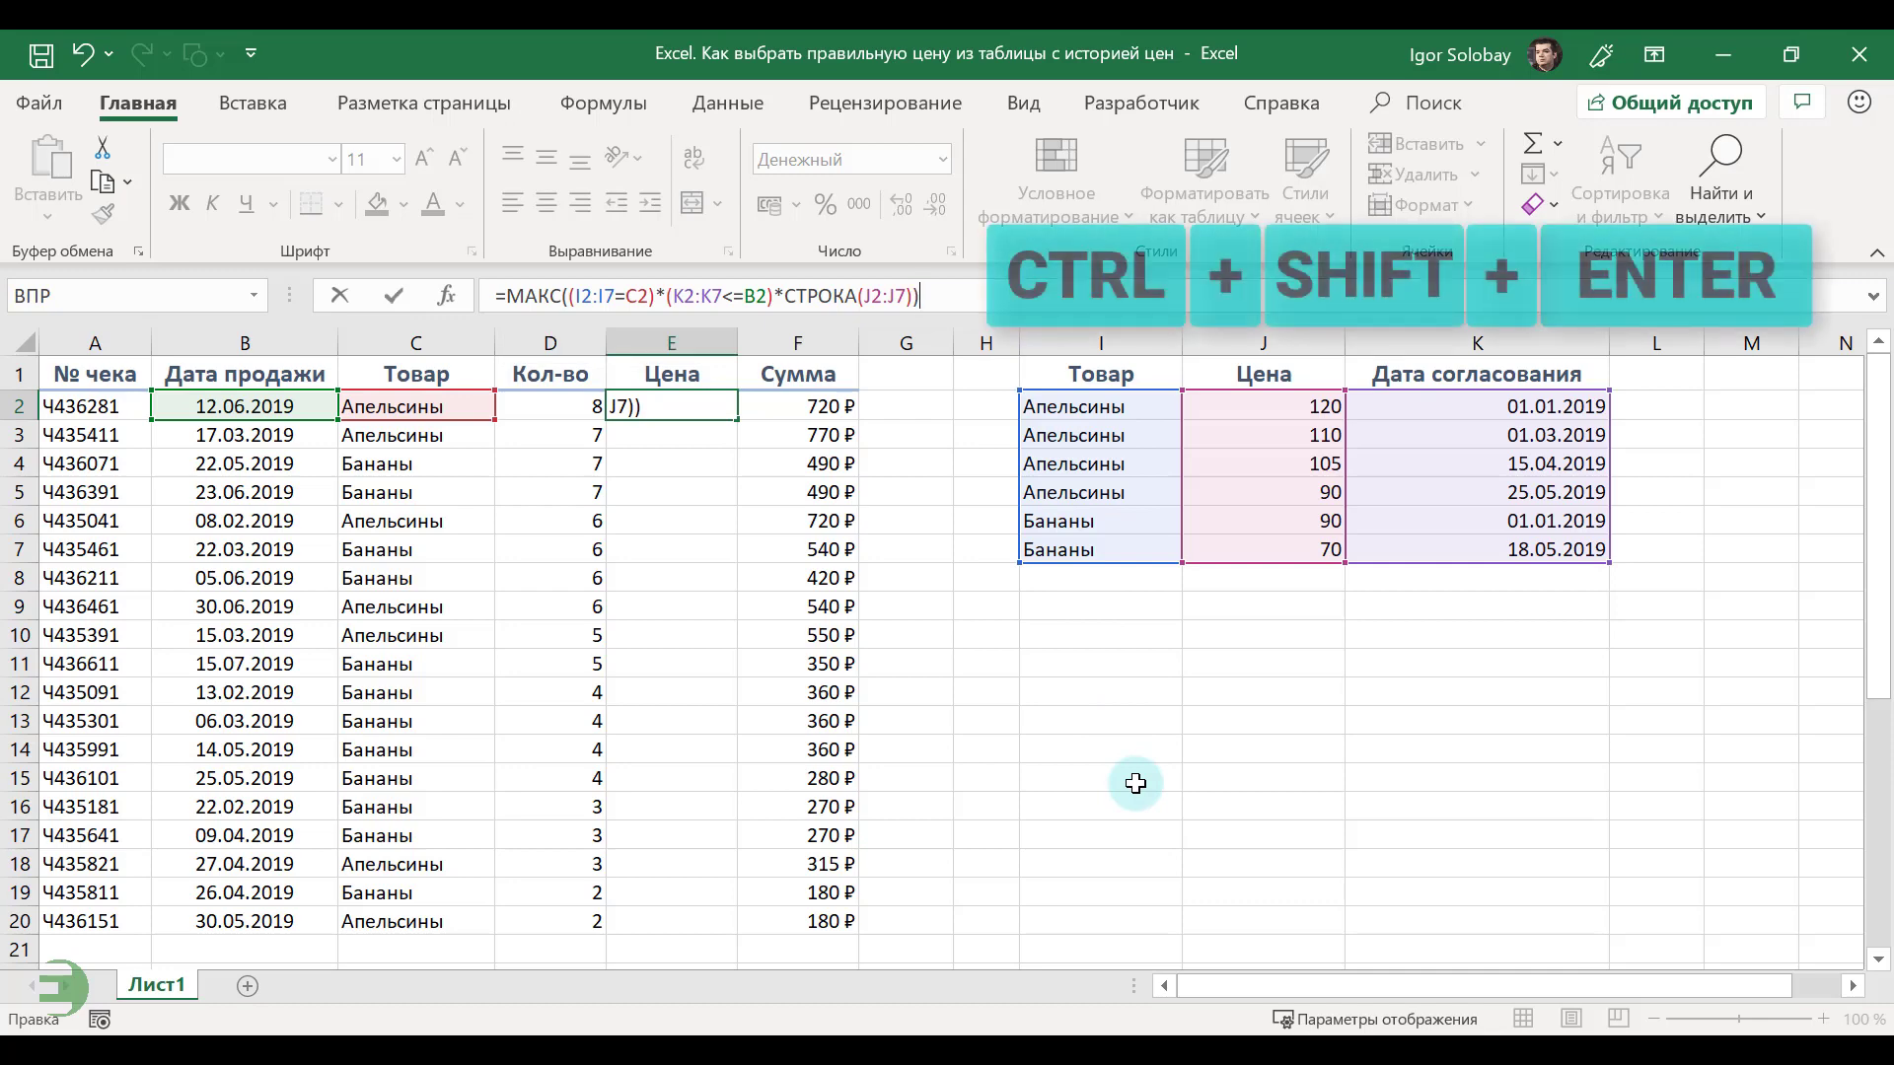
key("ctrl+shift+Return")
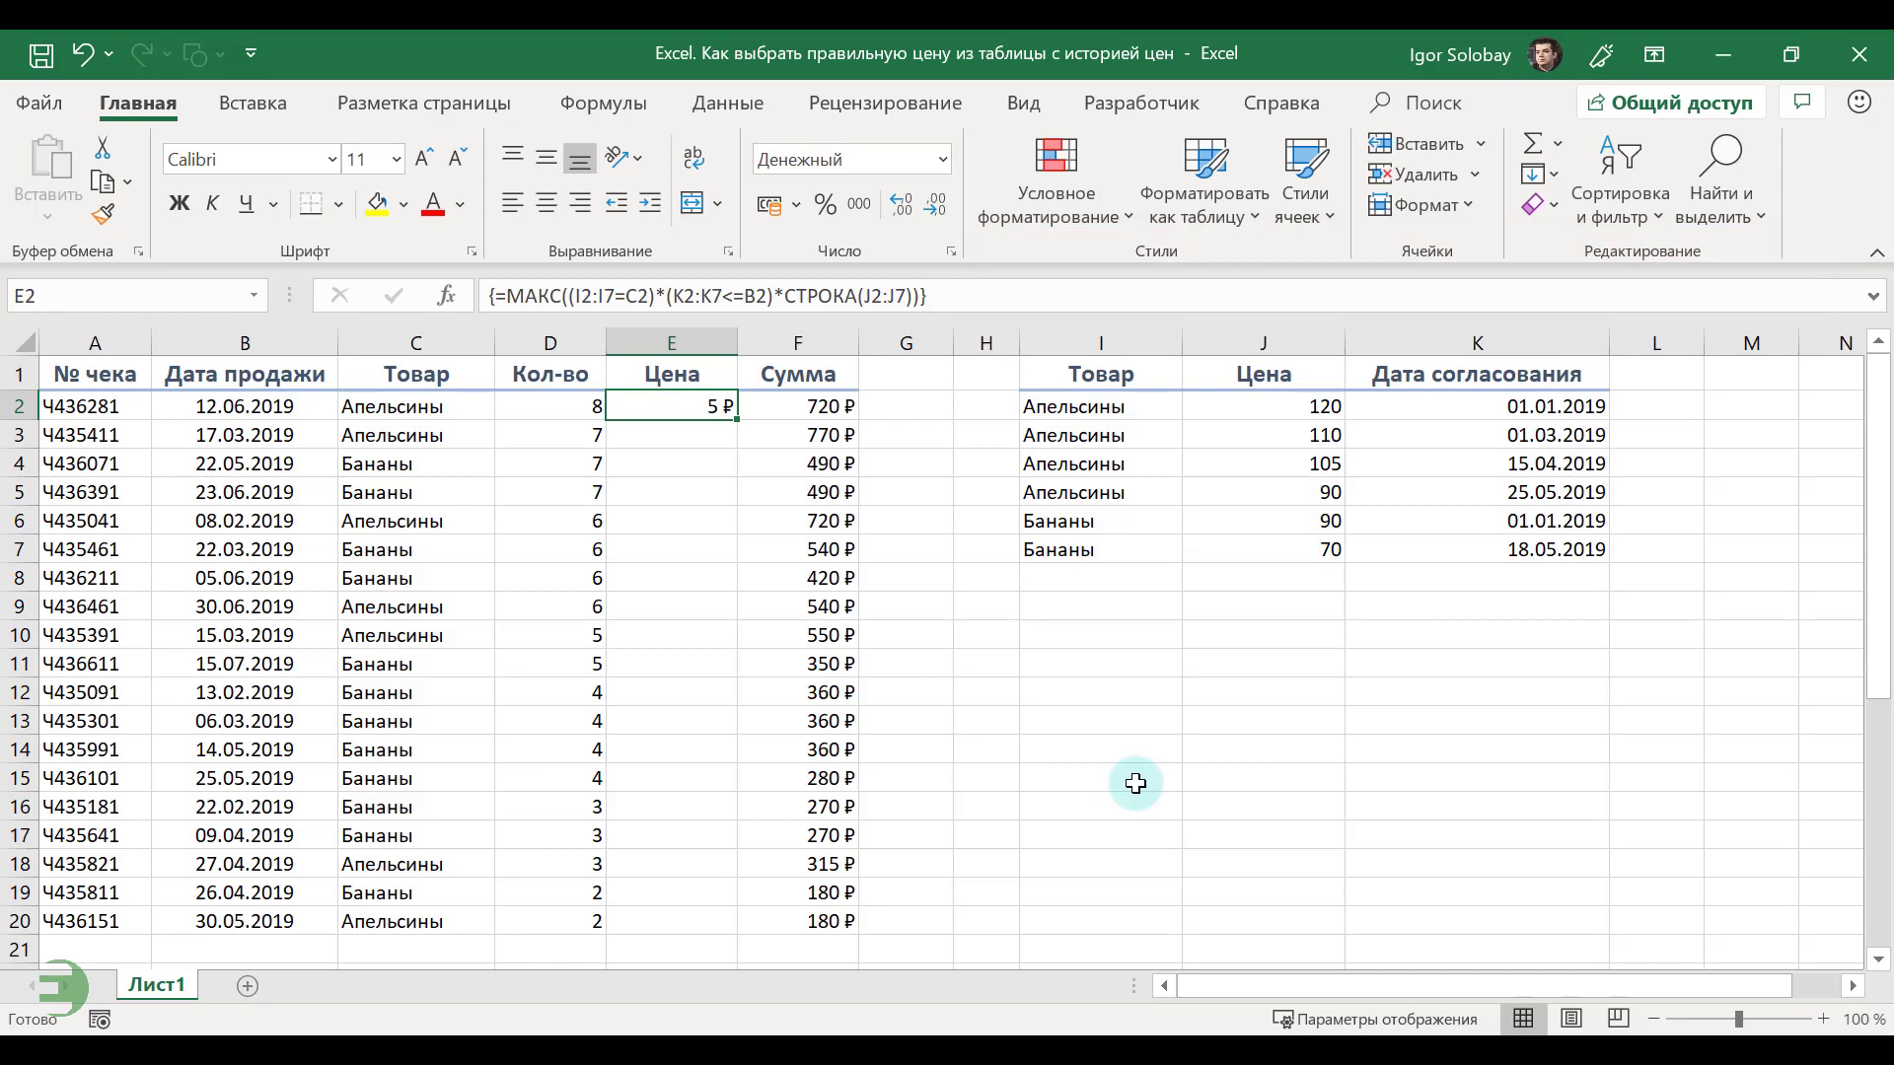
- Evaluate the complete МАКС formula in E2 to inspect the row number it returns, and leave without saving
left_click(984, 296)
left_click_drag(791, 269, 486, 249)
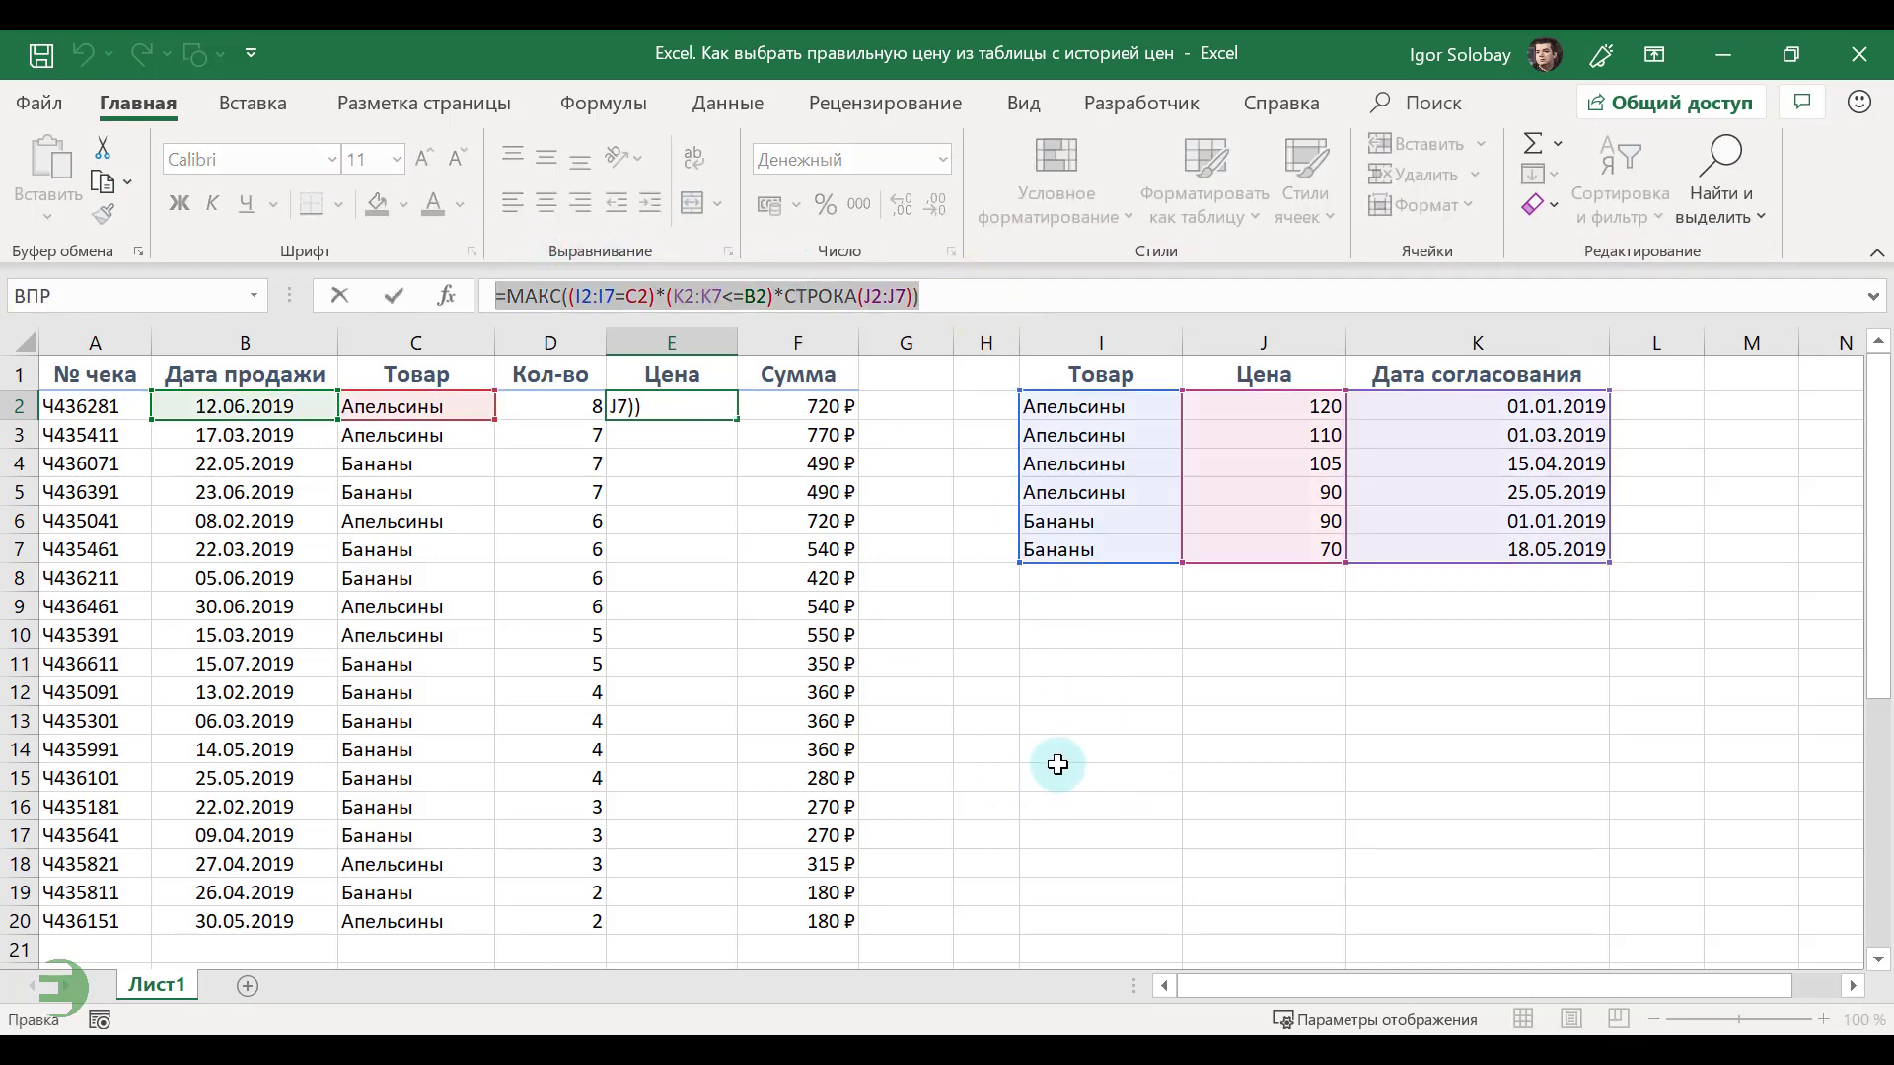
key("F9")
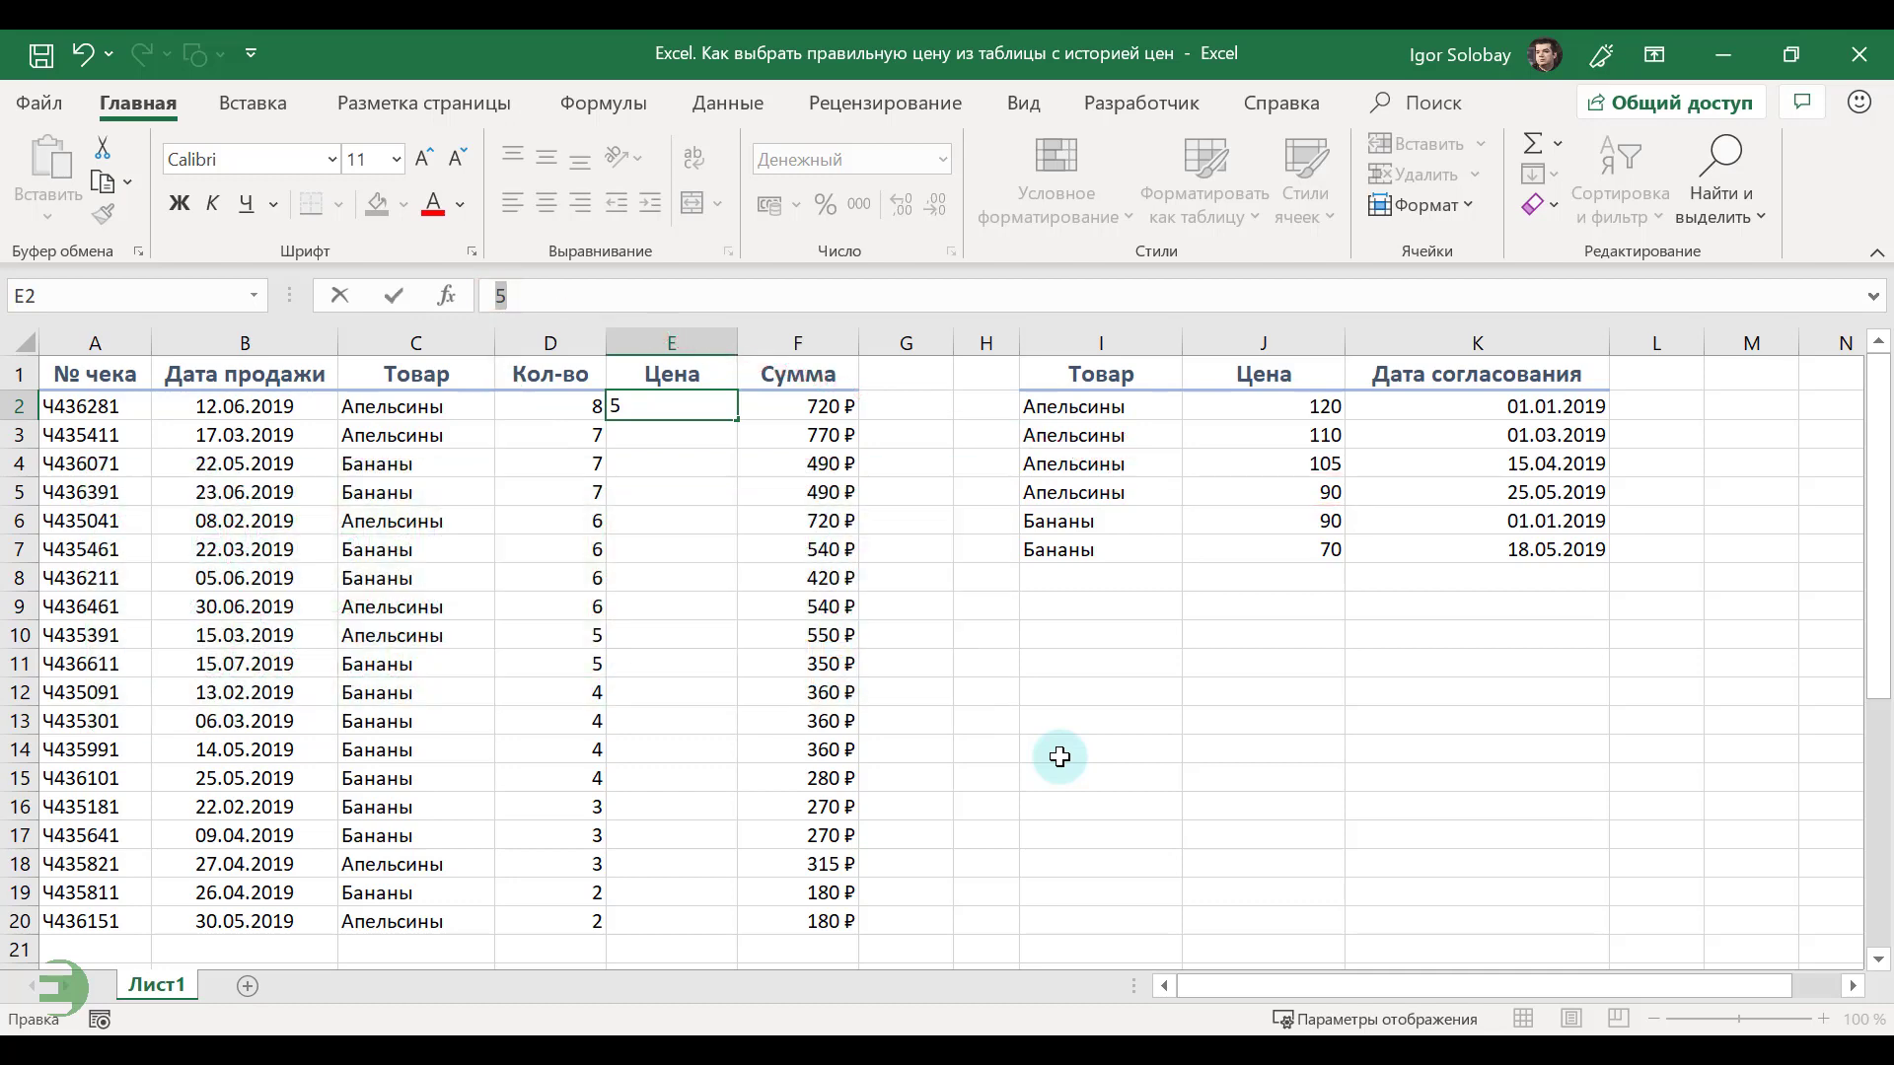
key("Escape")
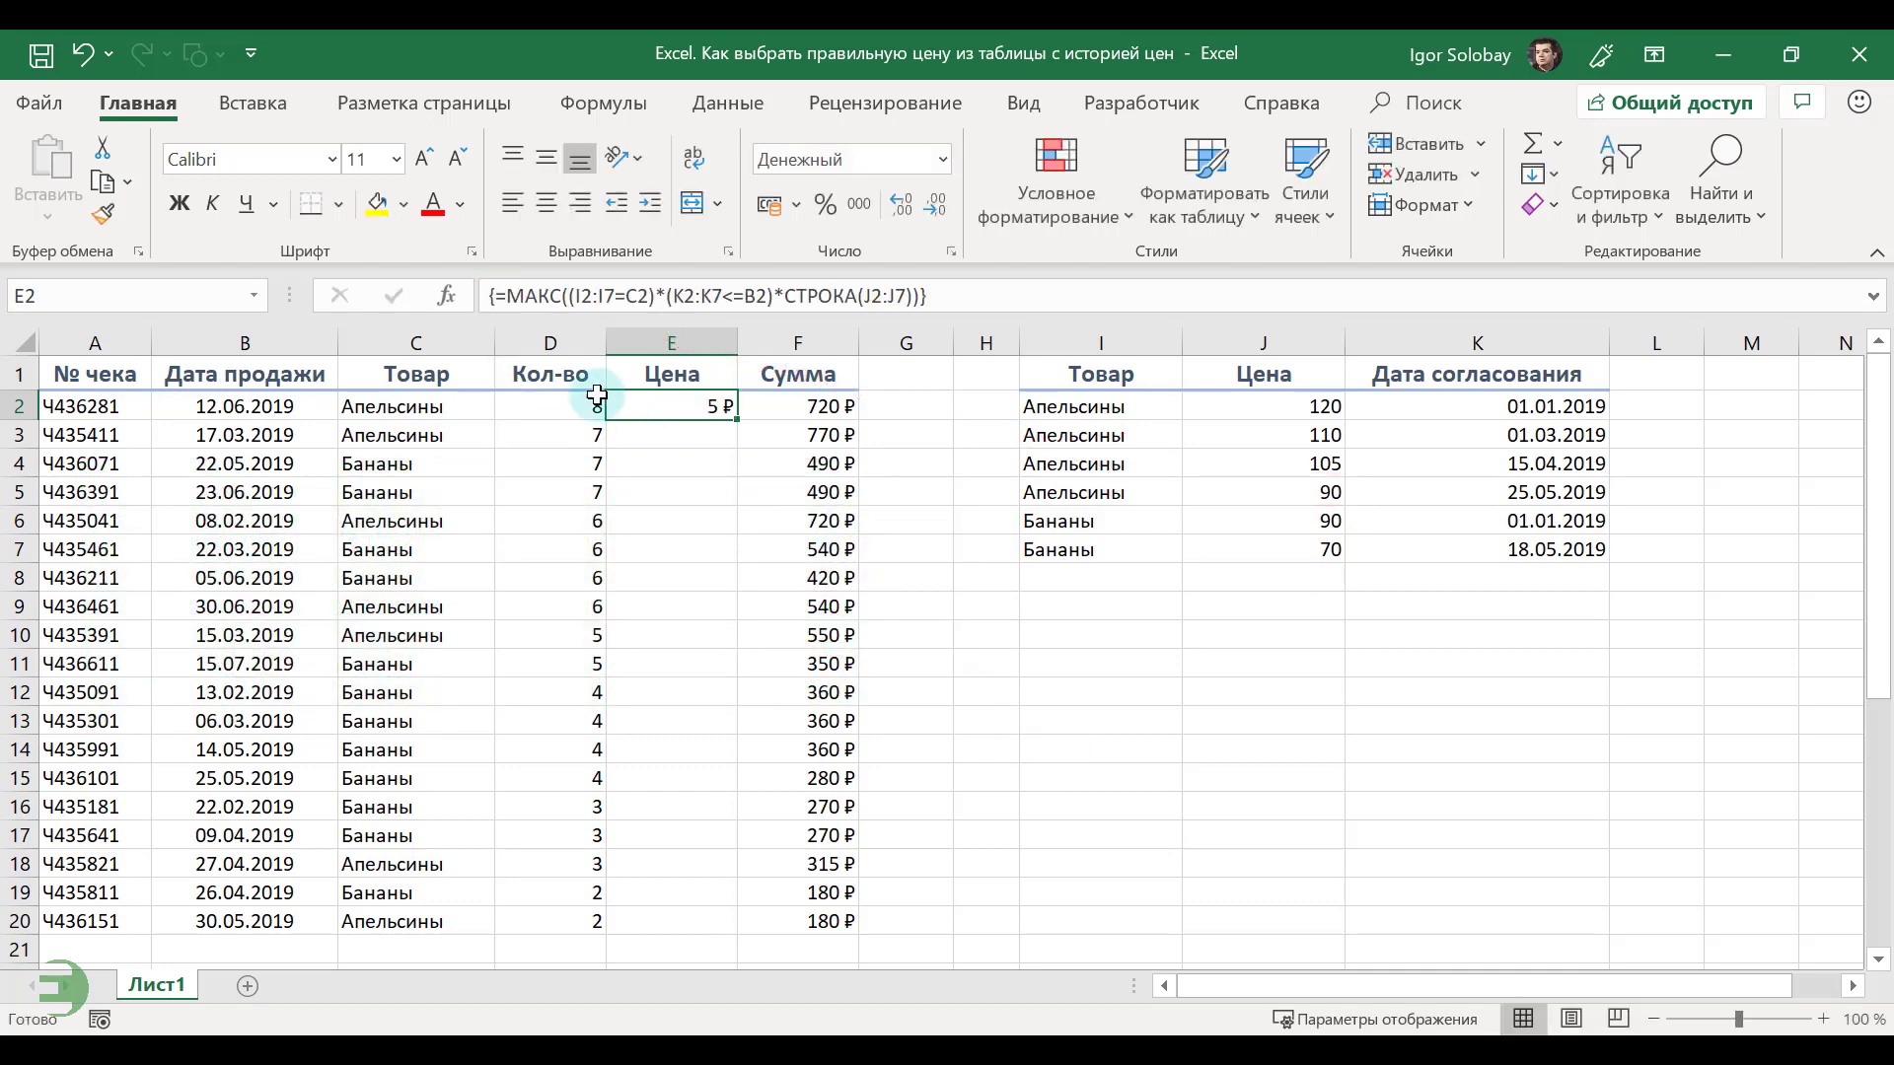
- Wrap E2's МАКС expression in ИНДЕКС over column J, giving the array formula =ИНДЕКС(J:J;МАКС((I2:I7=C2)*(K2:K7<=B2)*СТРОКА(J2:J7)))
left_click(506, 296)
type("ИНДЕКС(")
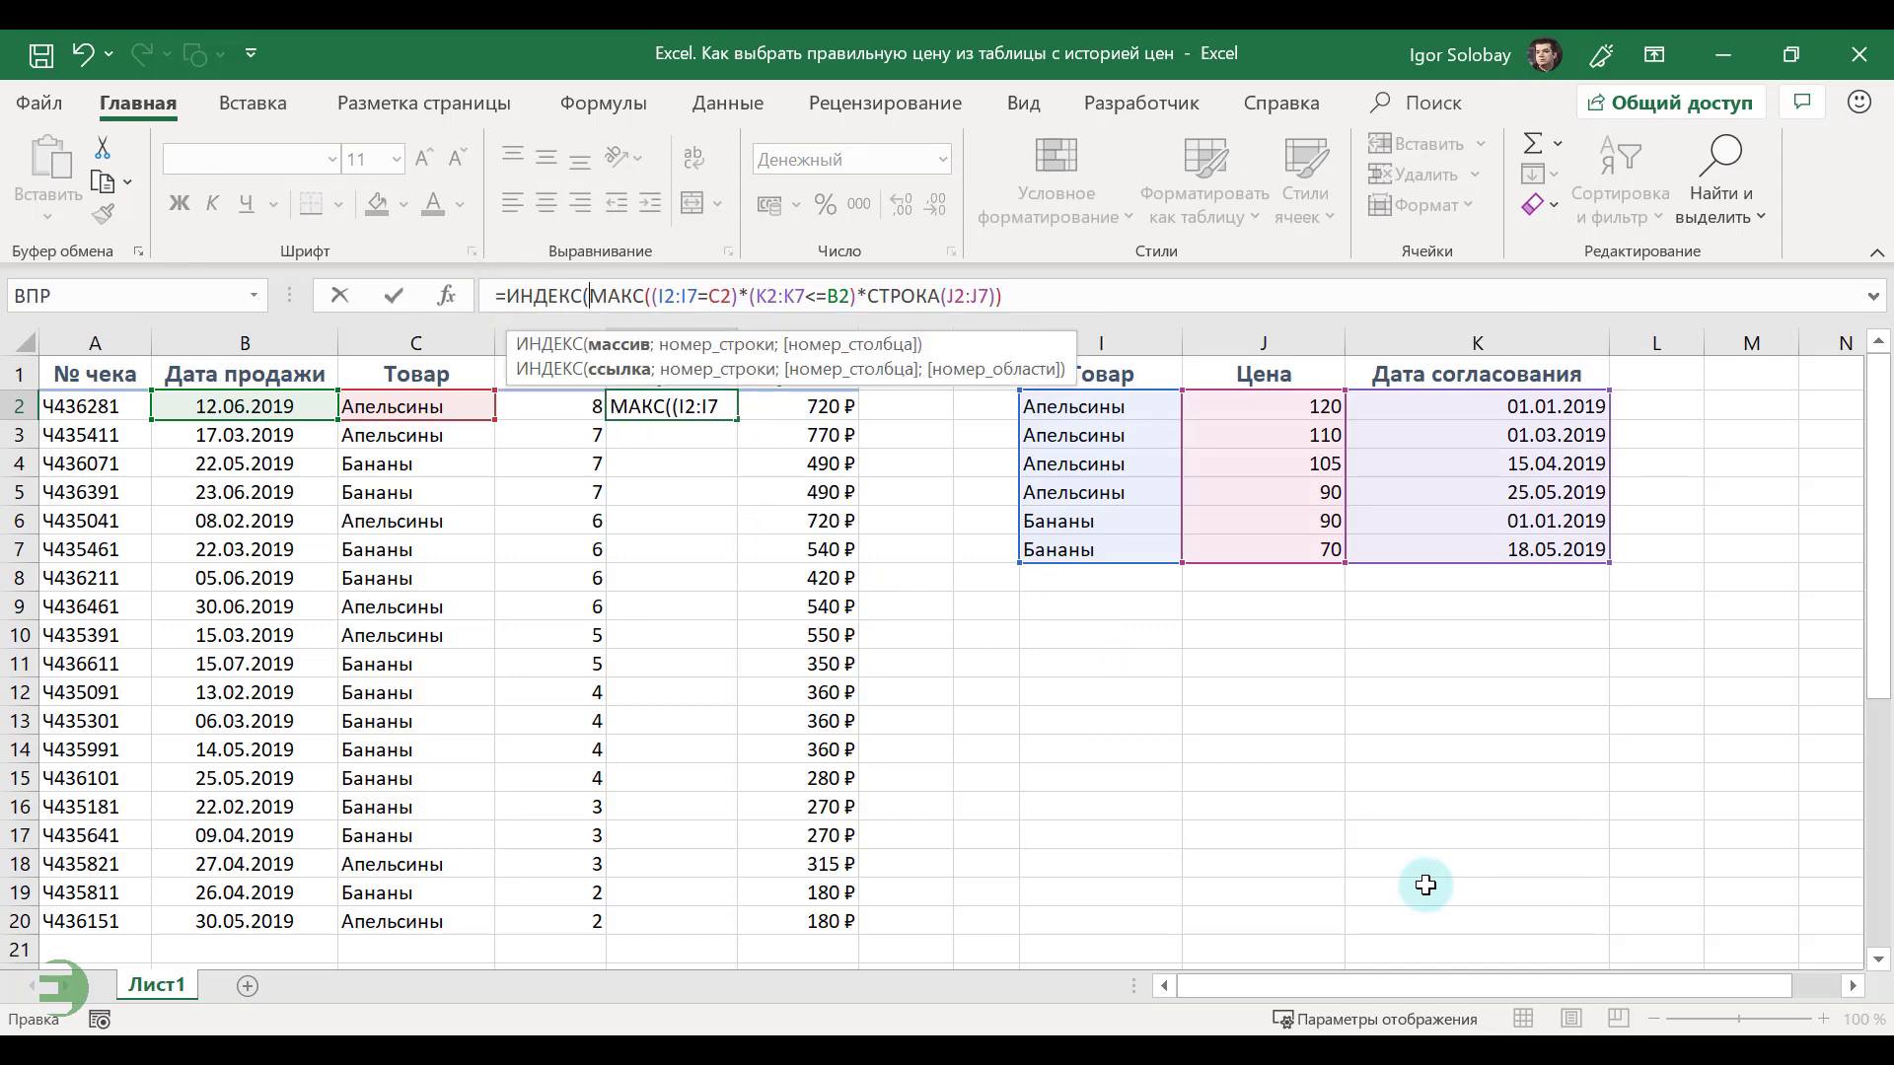
left_click(1270, 340)
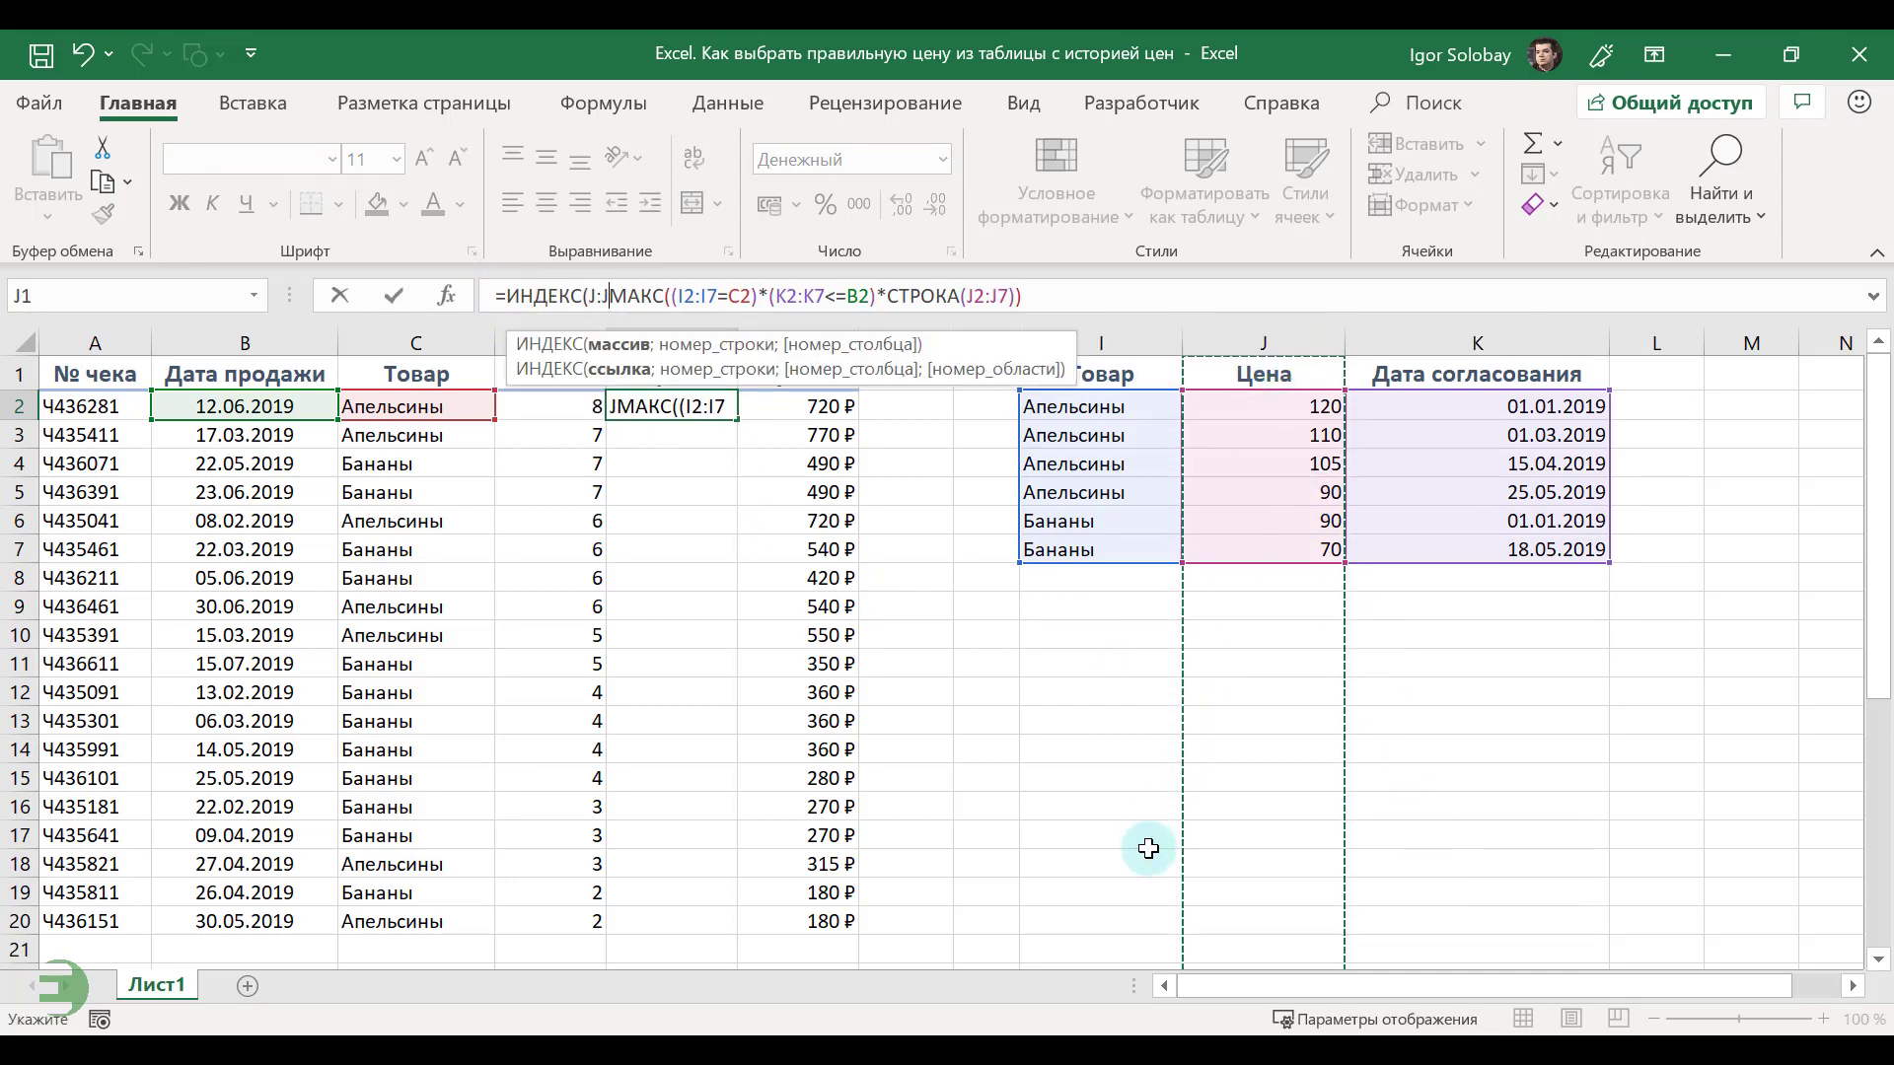
type(";")
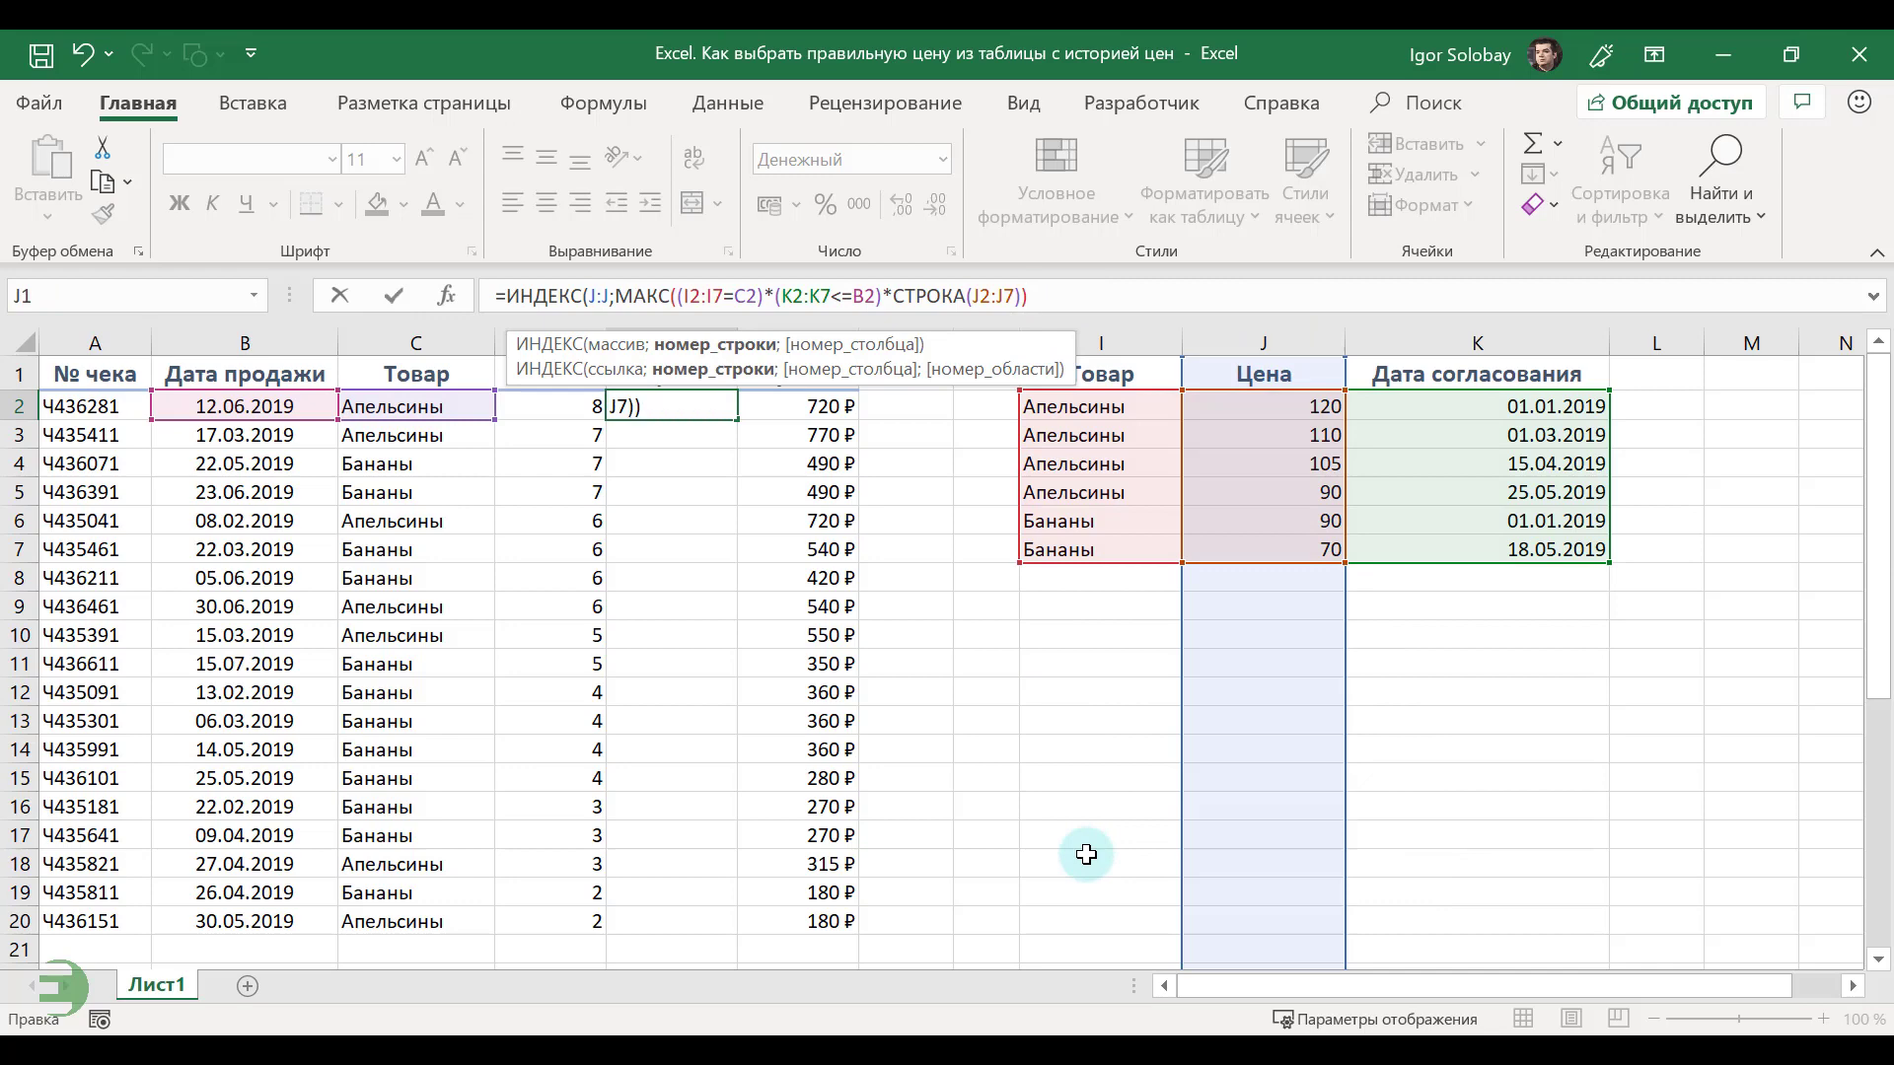
type(")")
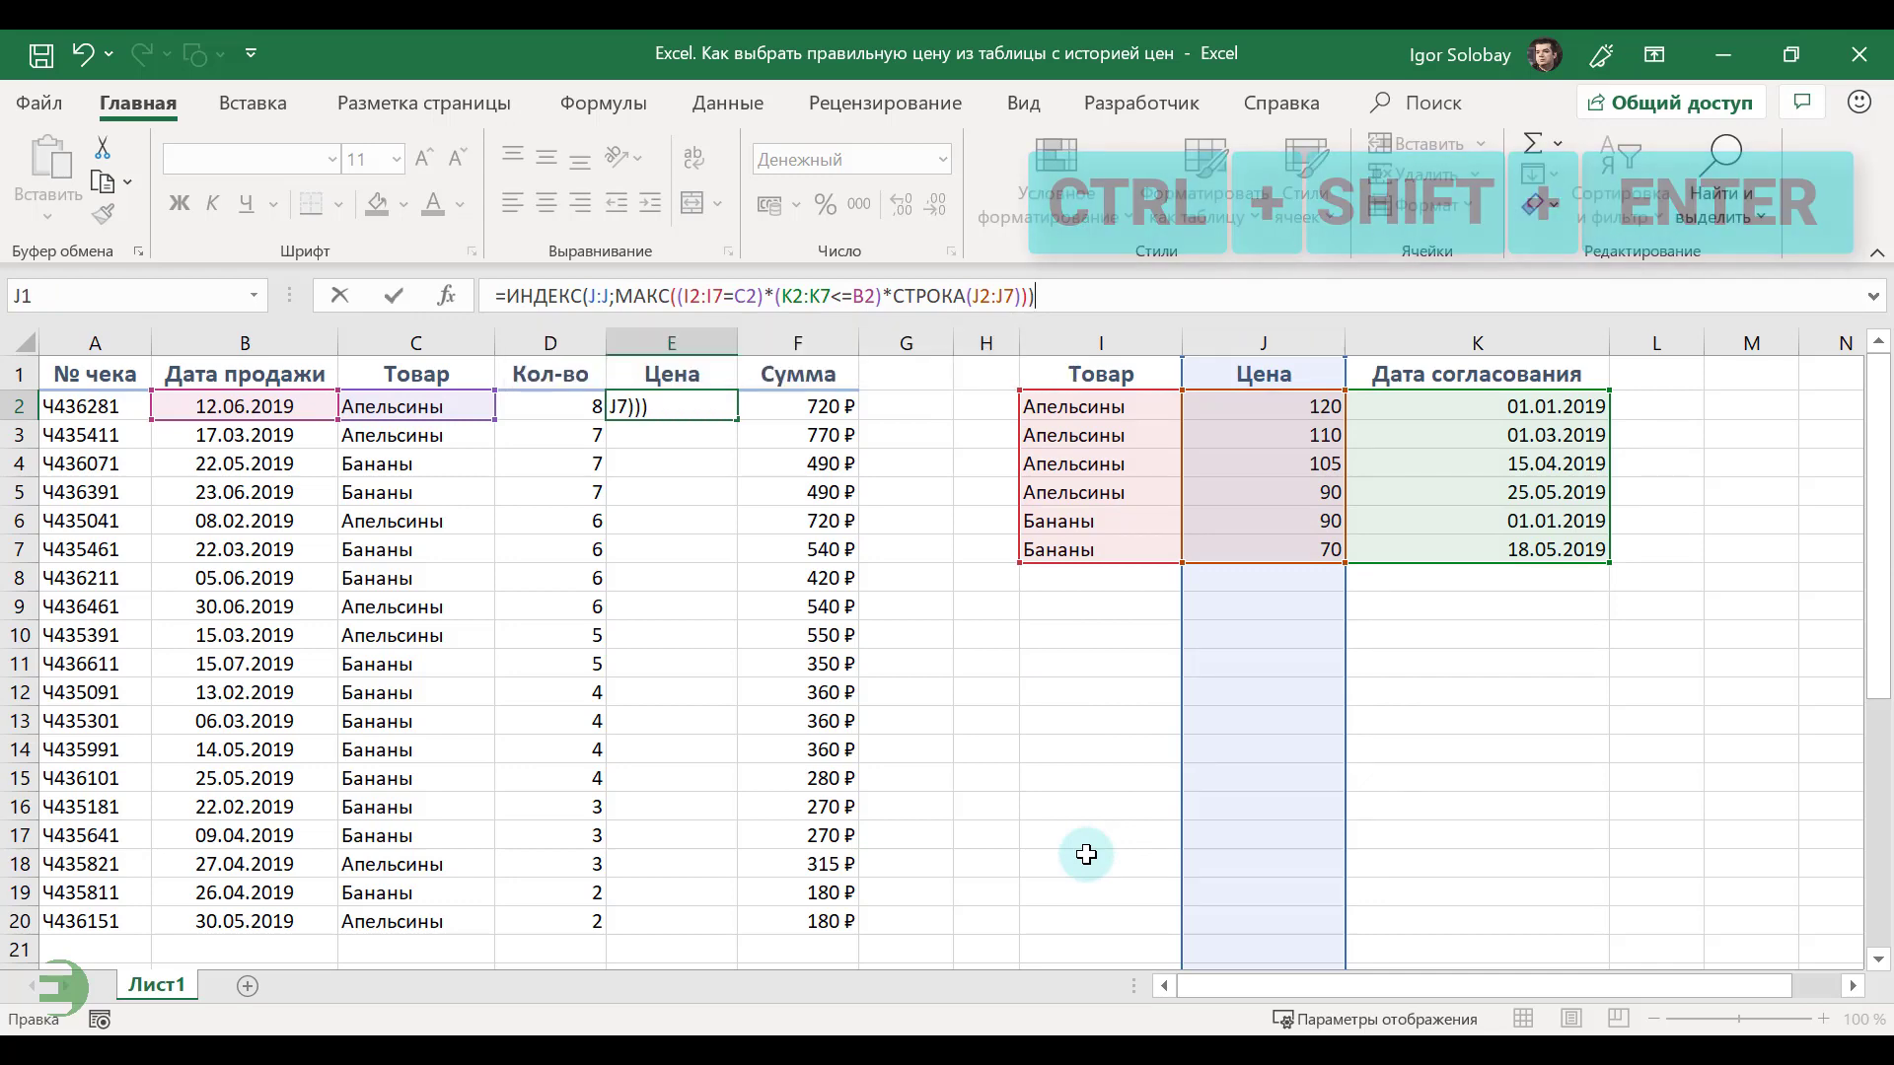
key("ctrl+shift+Return")
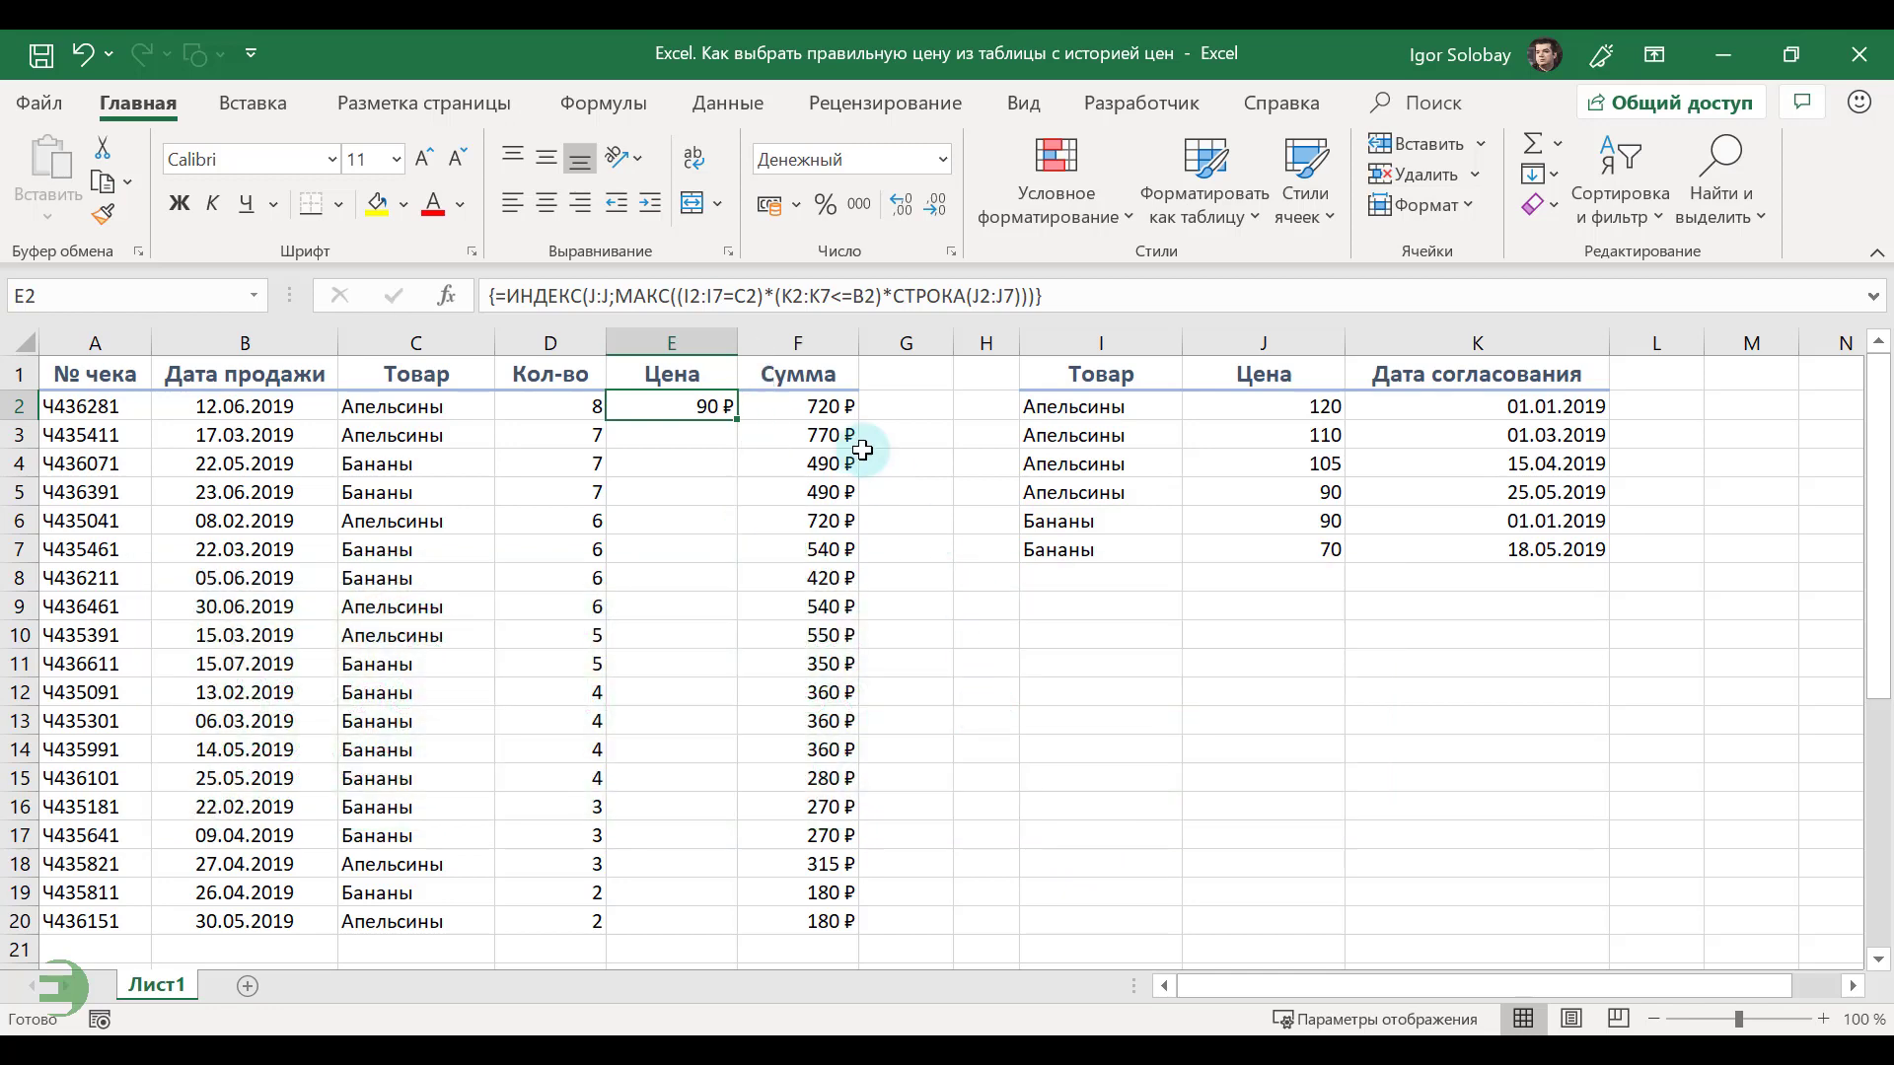
- Make the price column and product range references in E2's formula absolute, as $J:$J and $I$2:$I$7
left_click_drag(590, 294, 610, 287)
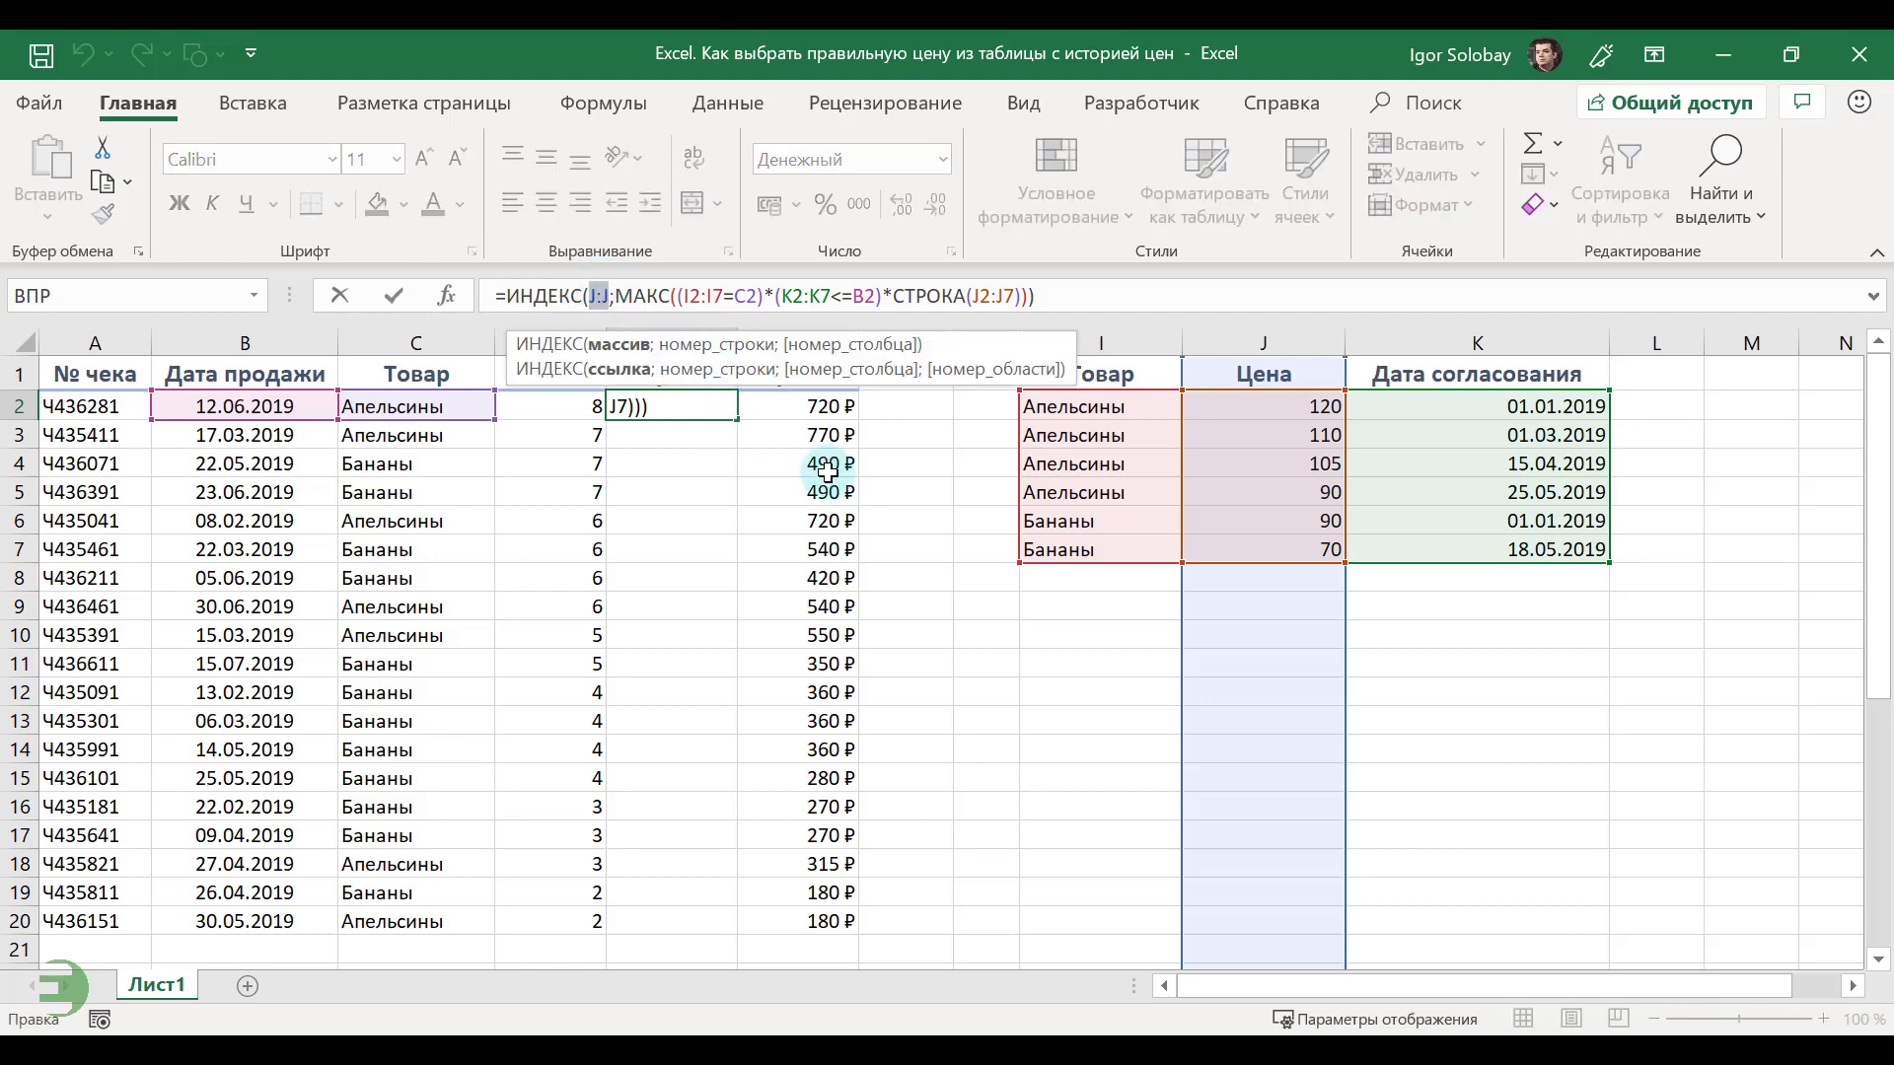
key("F4")
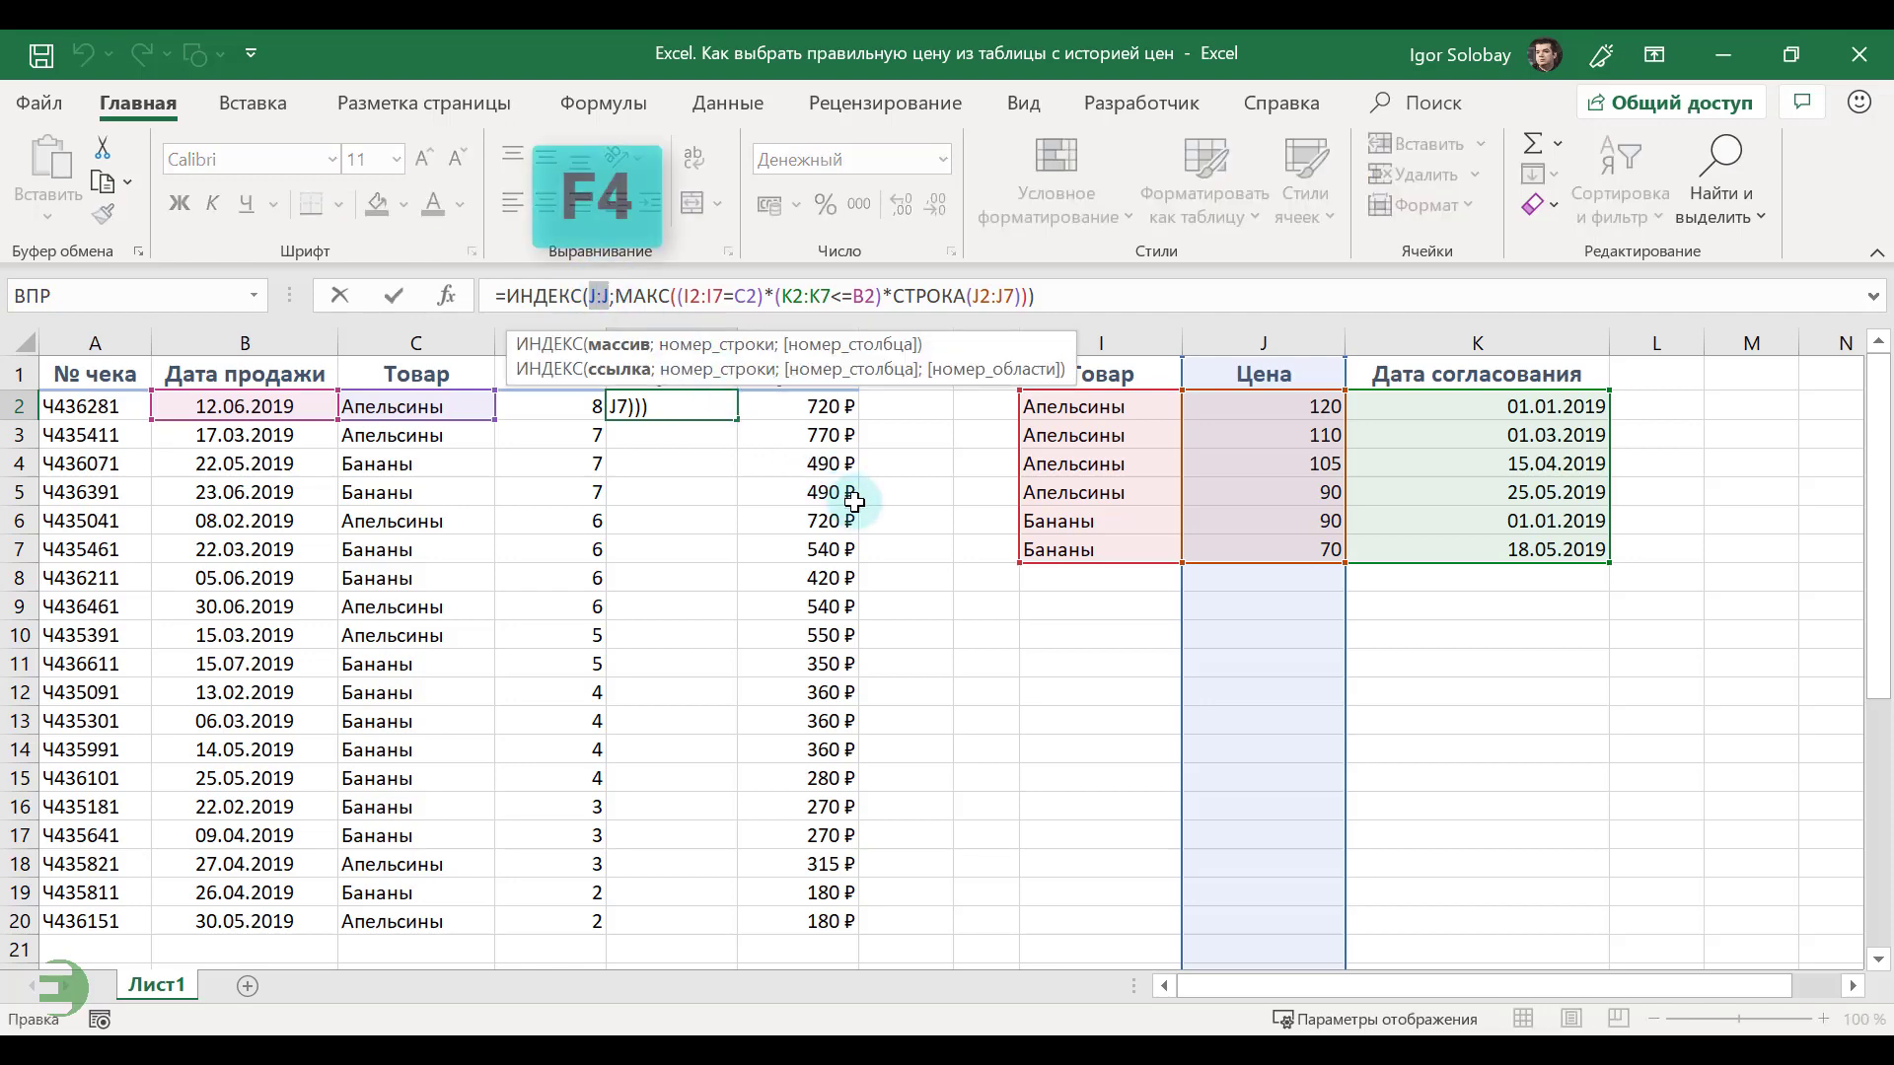
key("F4")
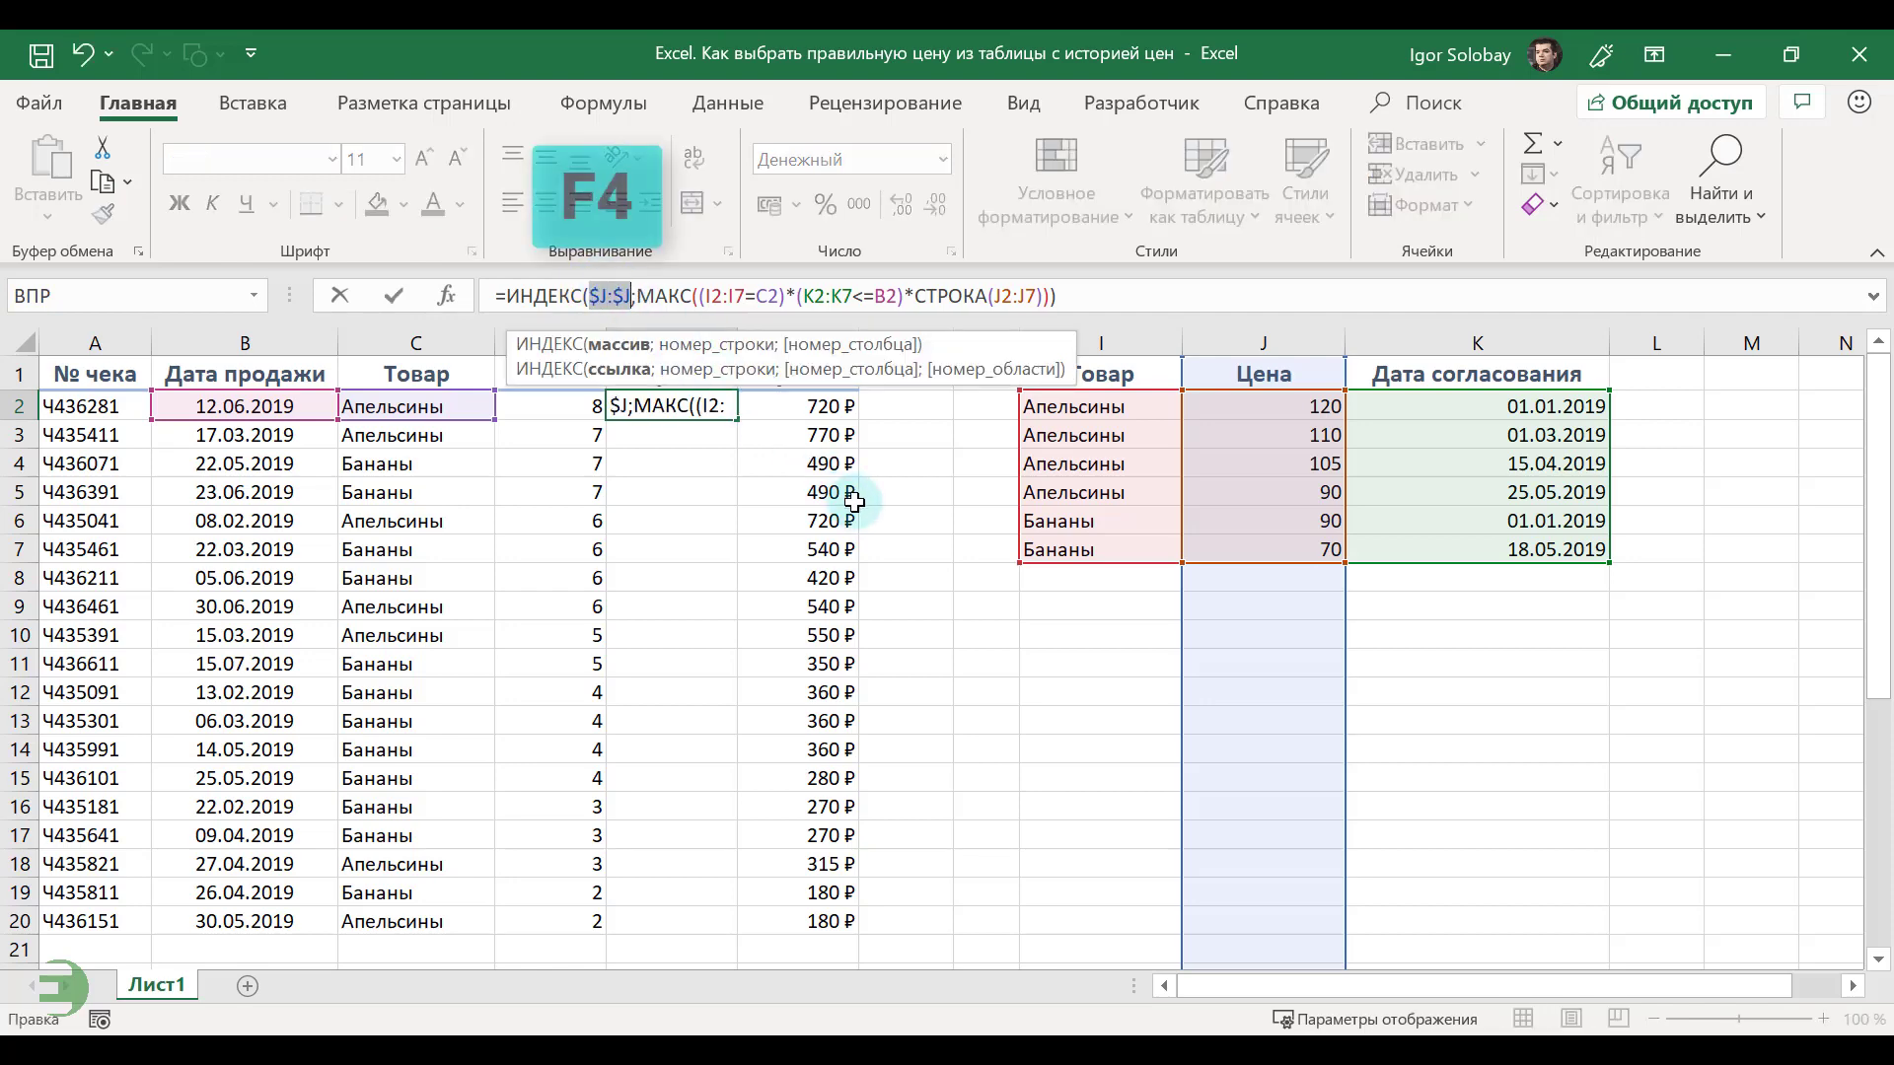
left_click(714, 299)
left_click_drag(714, 299, 747, 298)
key("F4")
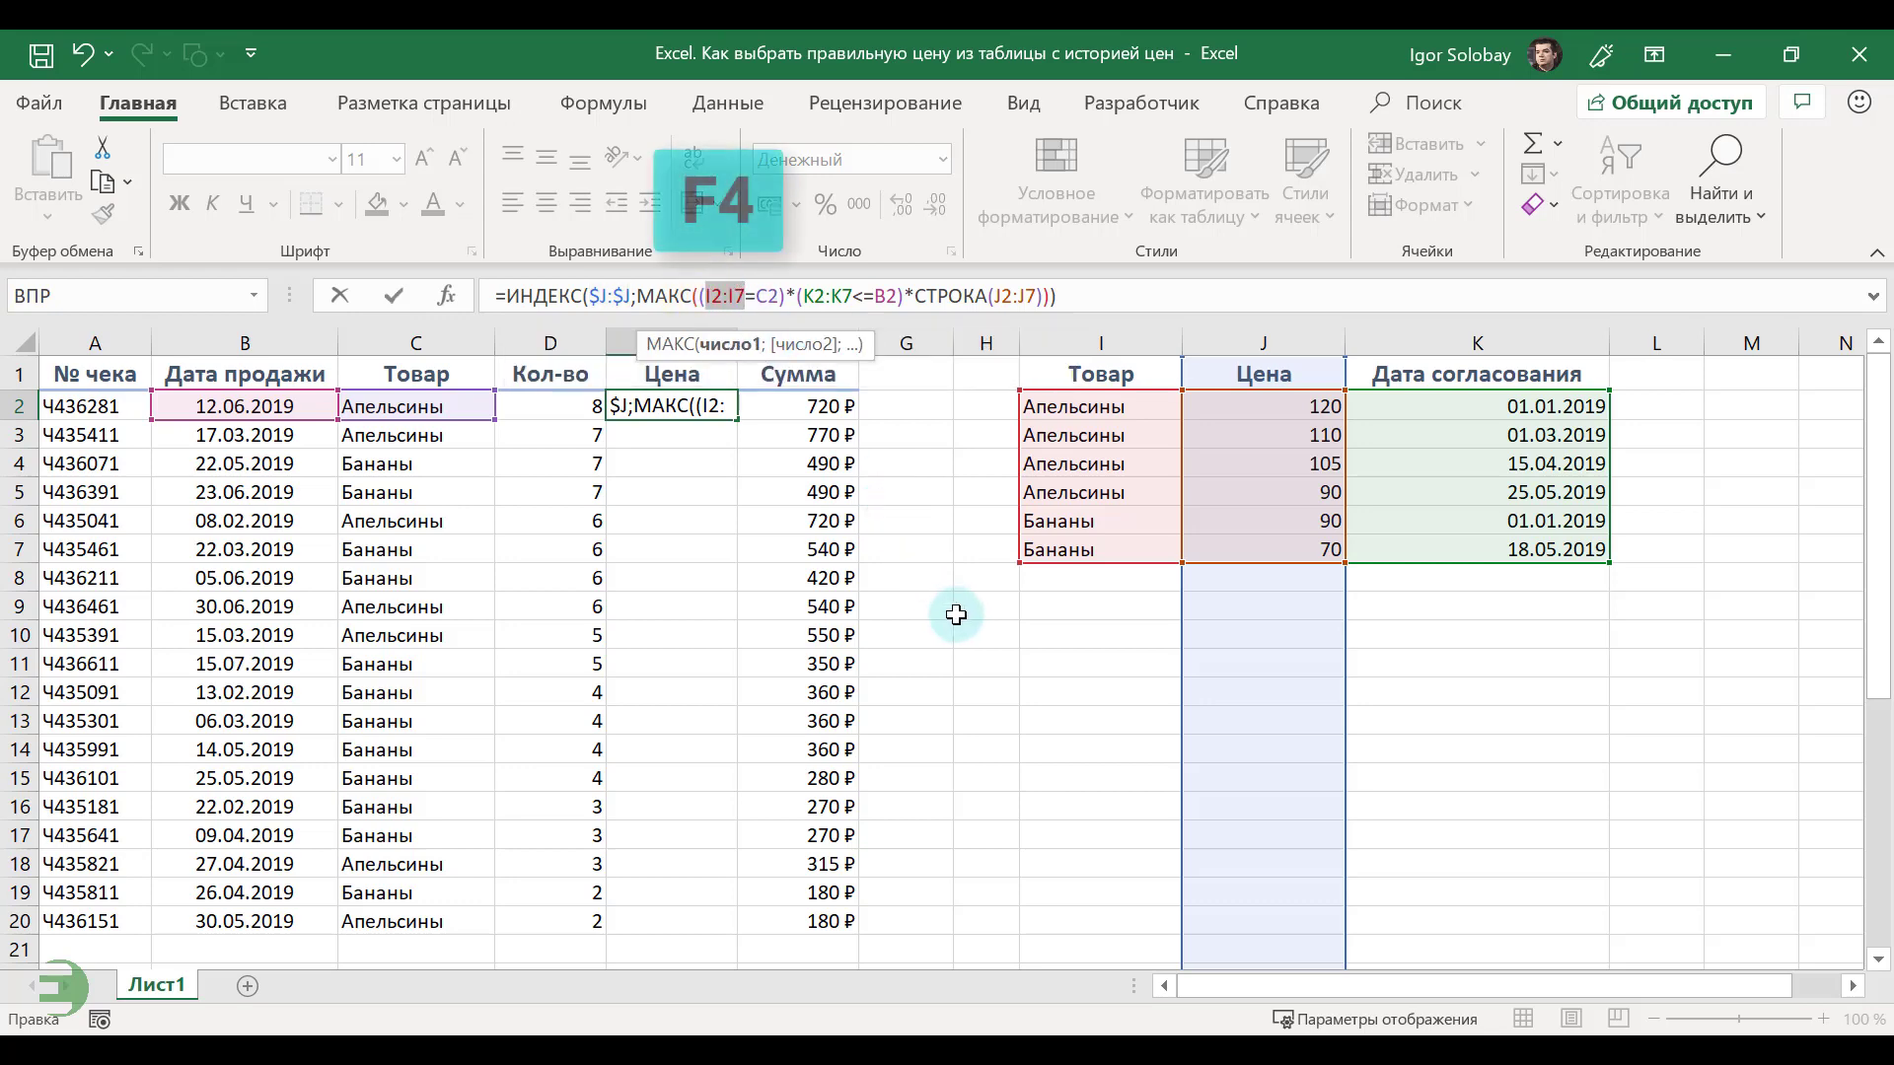
- Make the date range and СТРОКА range absolute, as $K$2:$K$7 and $J$2:$J$7, and save E2 as an array formula
left_click_drag(849, 296, 895, 296)
key("F4")
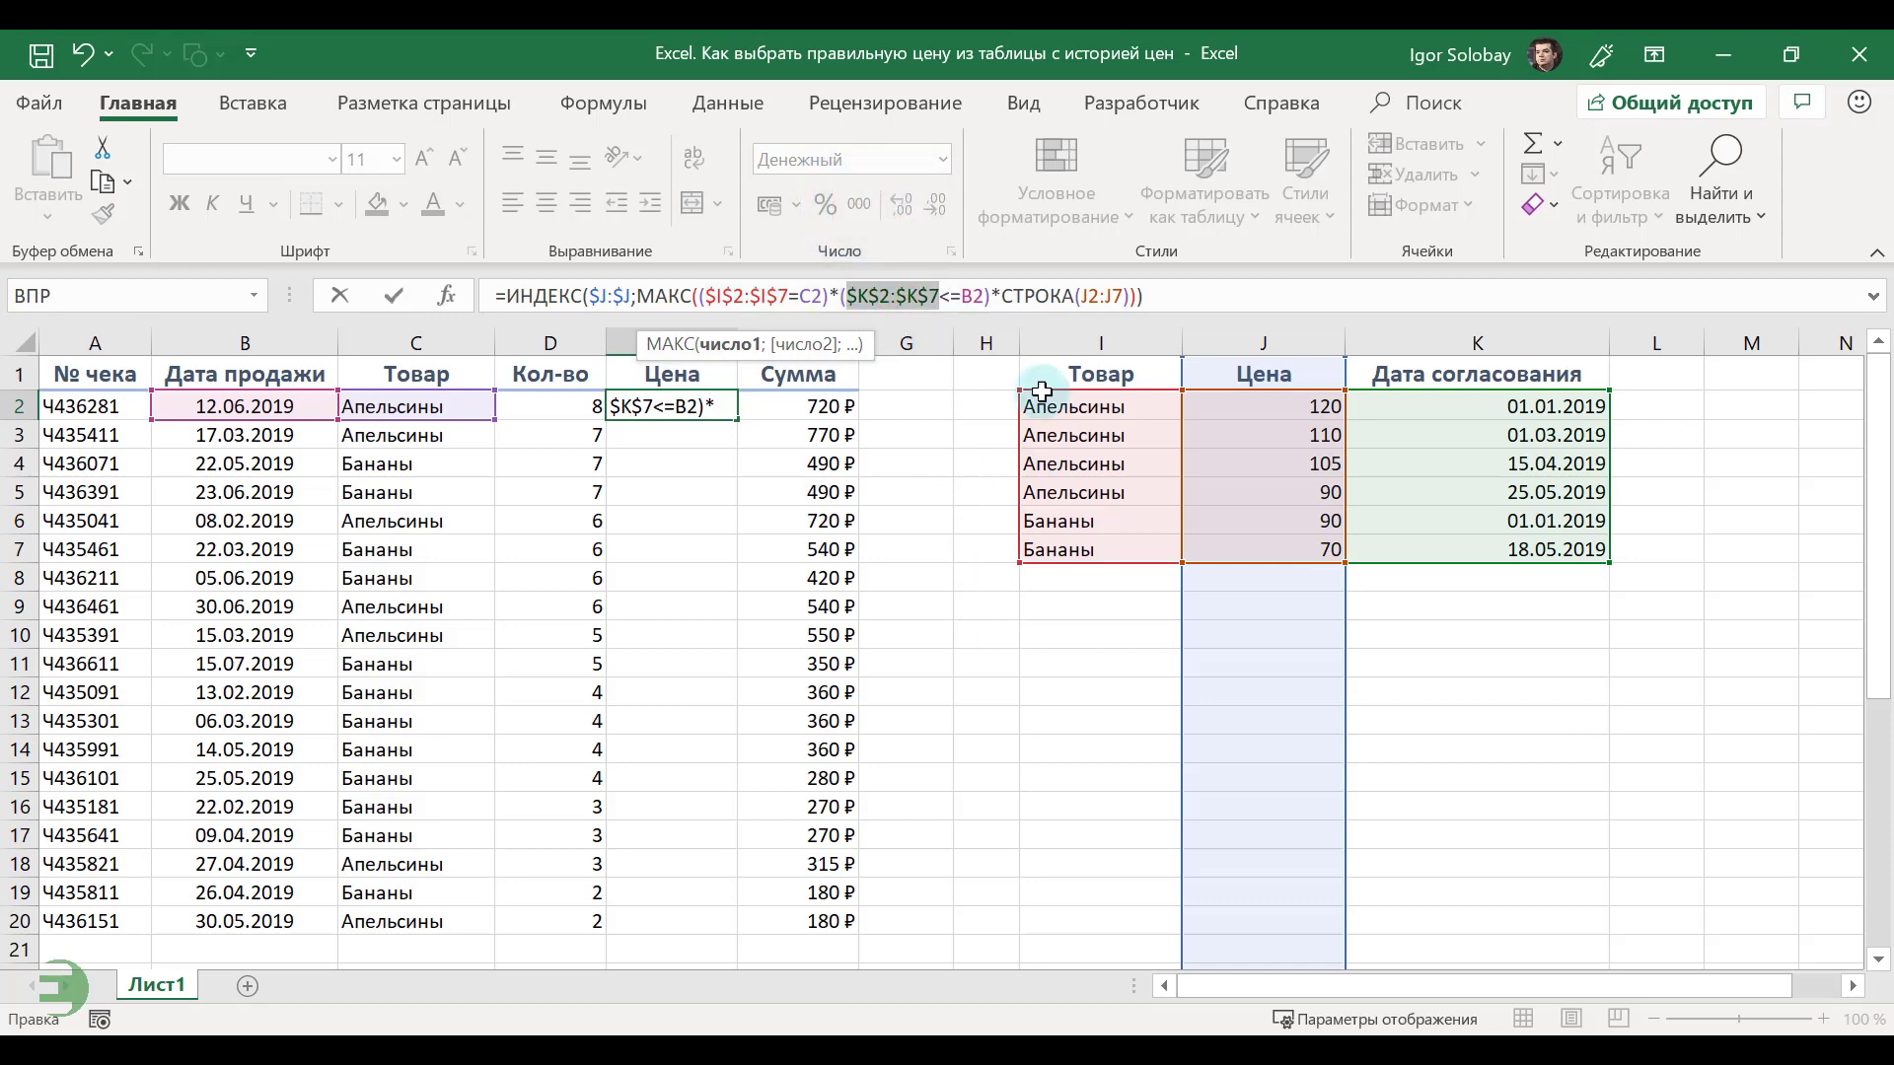
left_click_drag(1086, 289, 1121, 293)
key("F4")
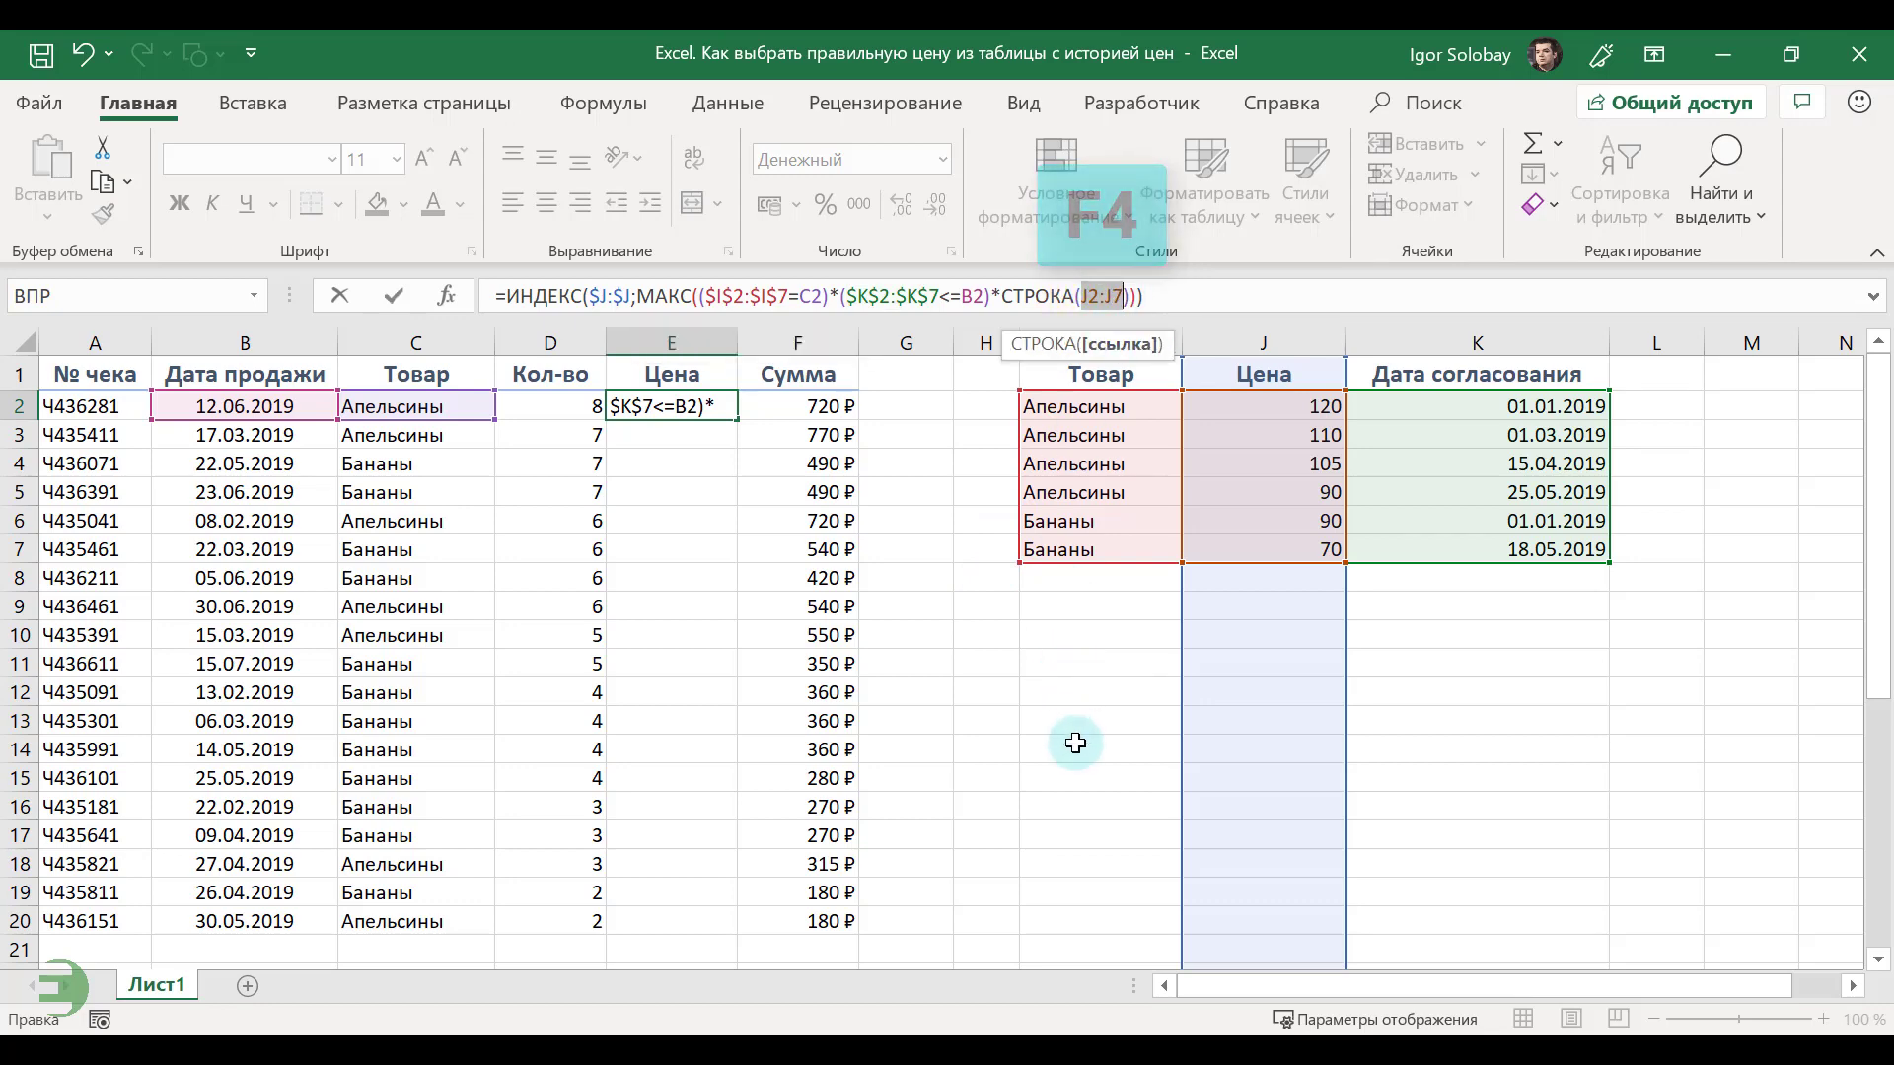
key("F4")
key("ctrl+shift+Return")
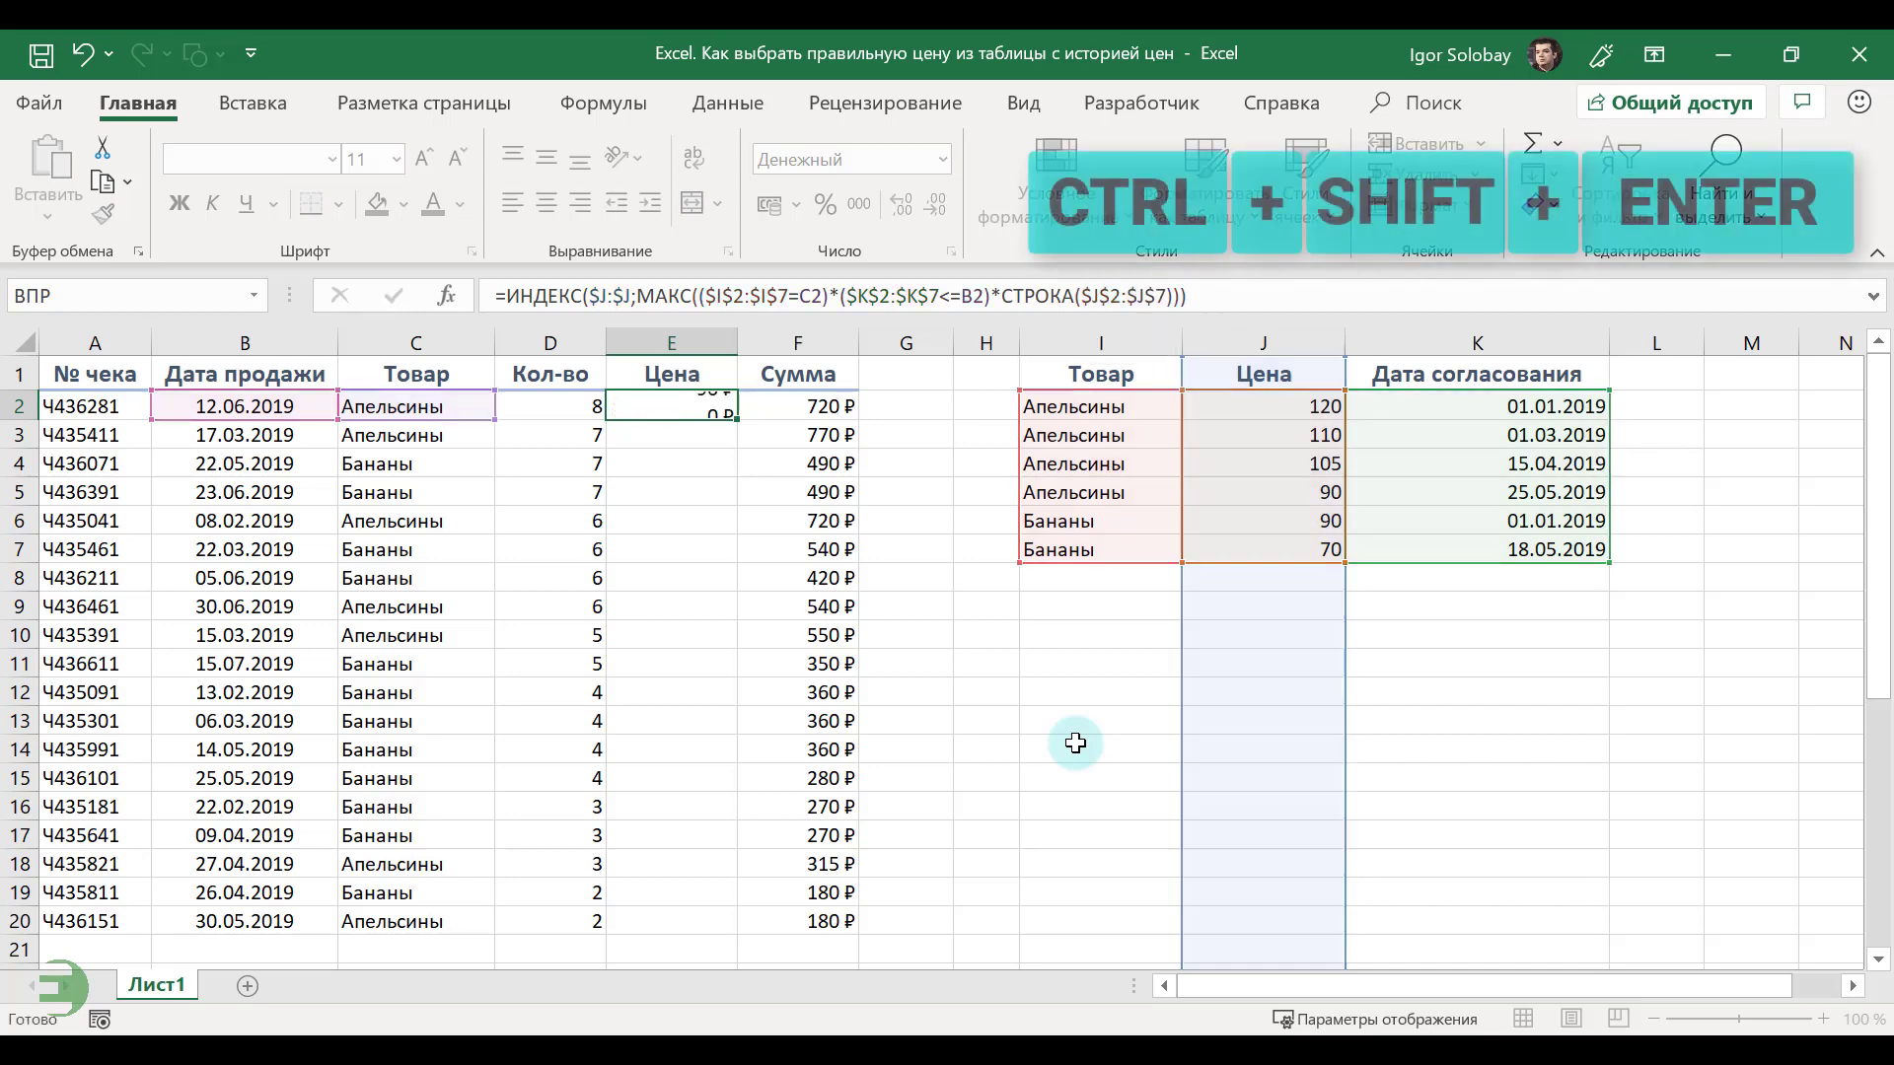
key("ctrl+shift+Return")
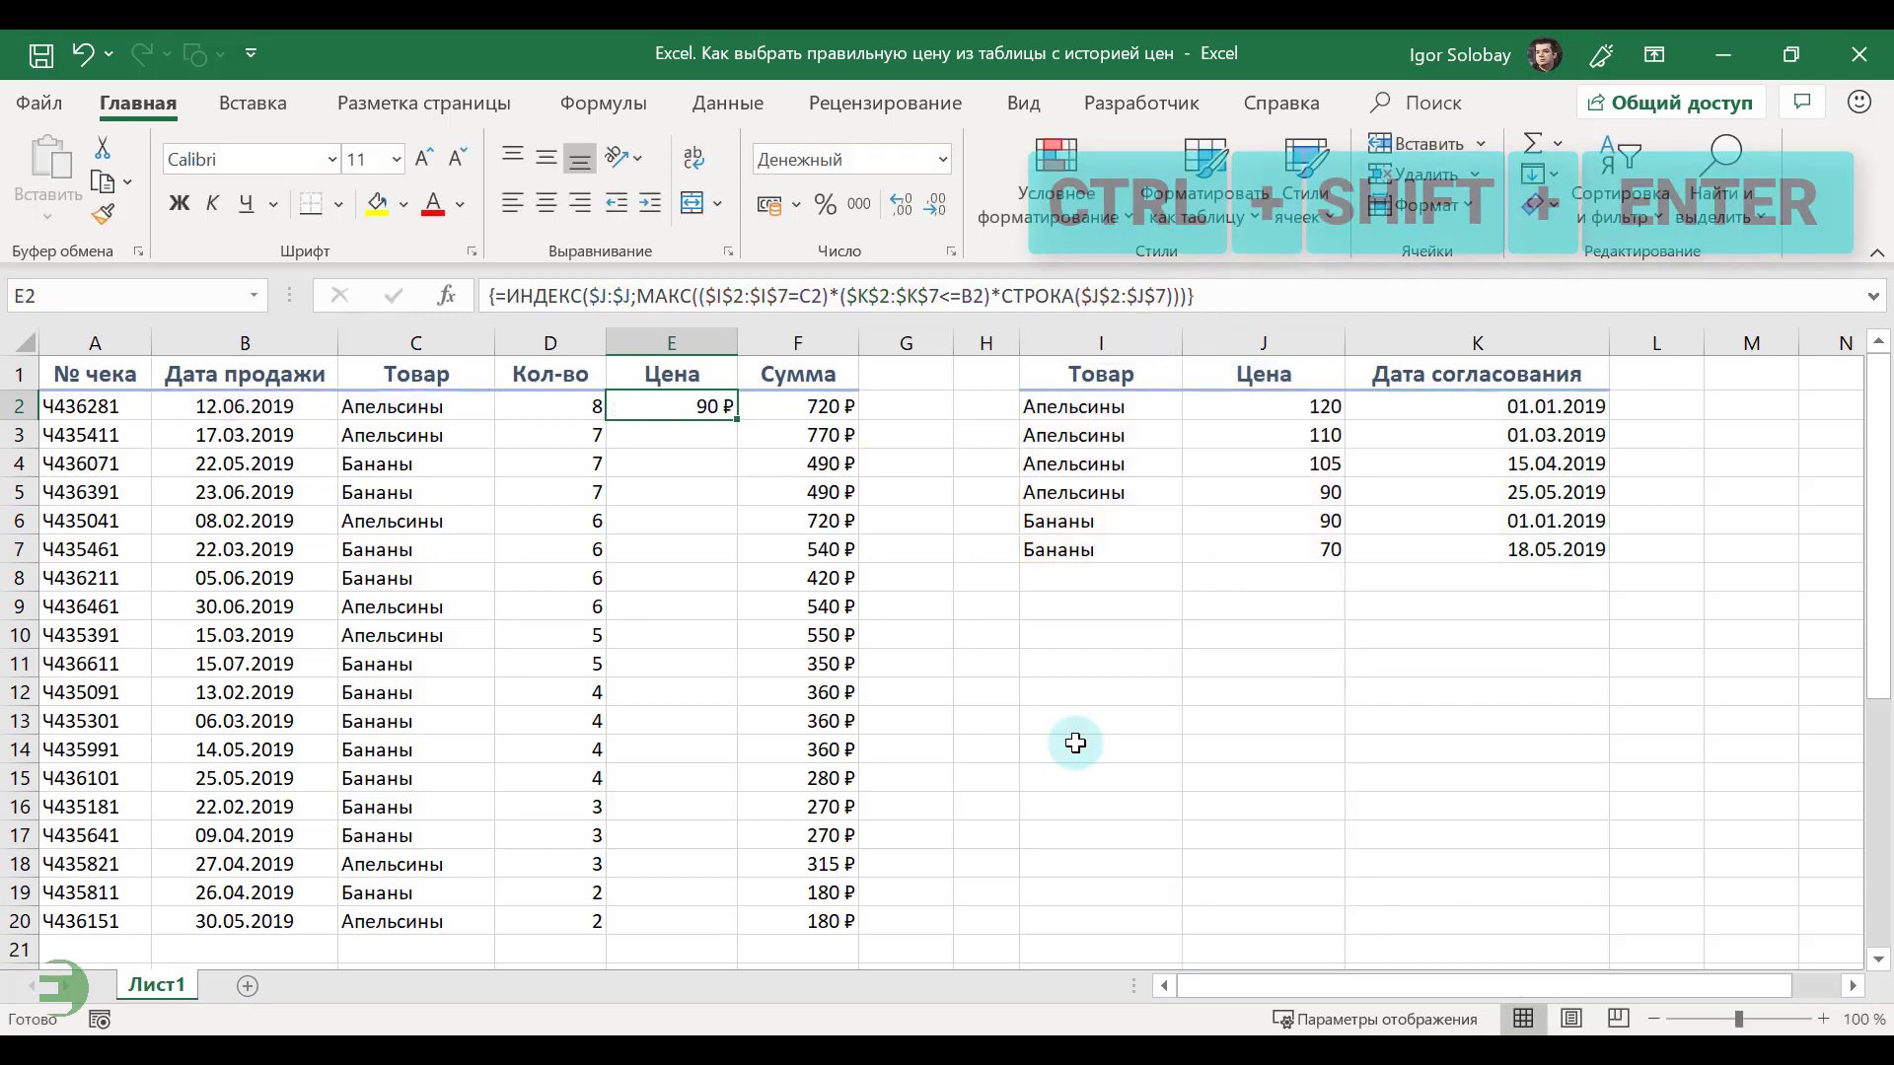
- Fill E2's array formula down the Цена column through row 20, and deselect the filled range
double_click(738, 418)
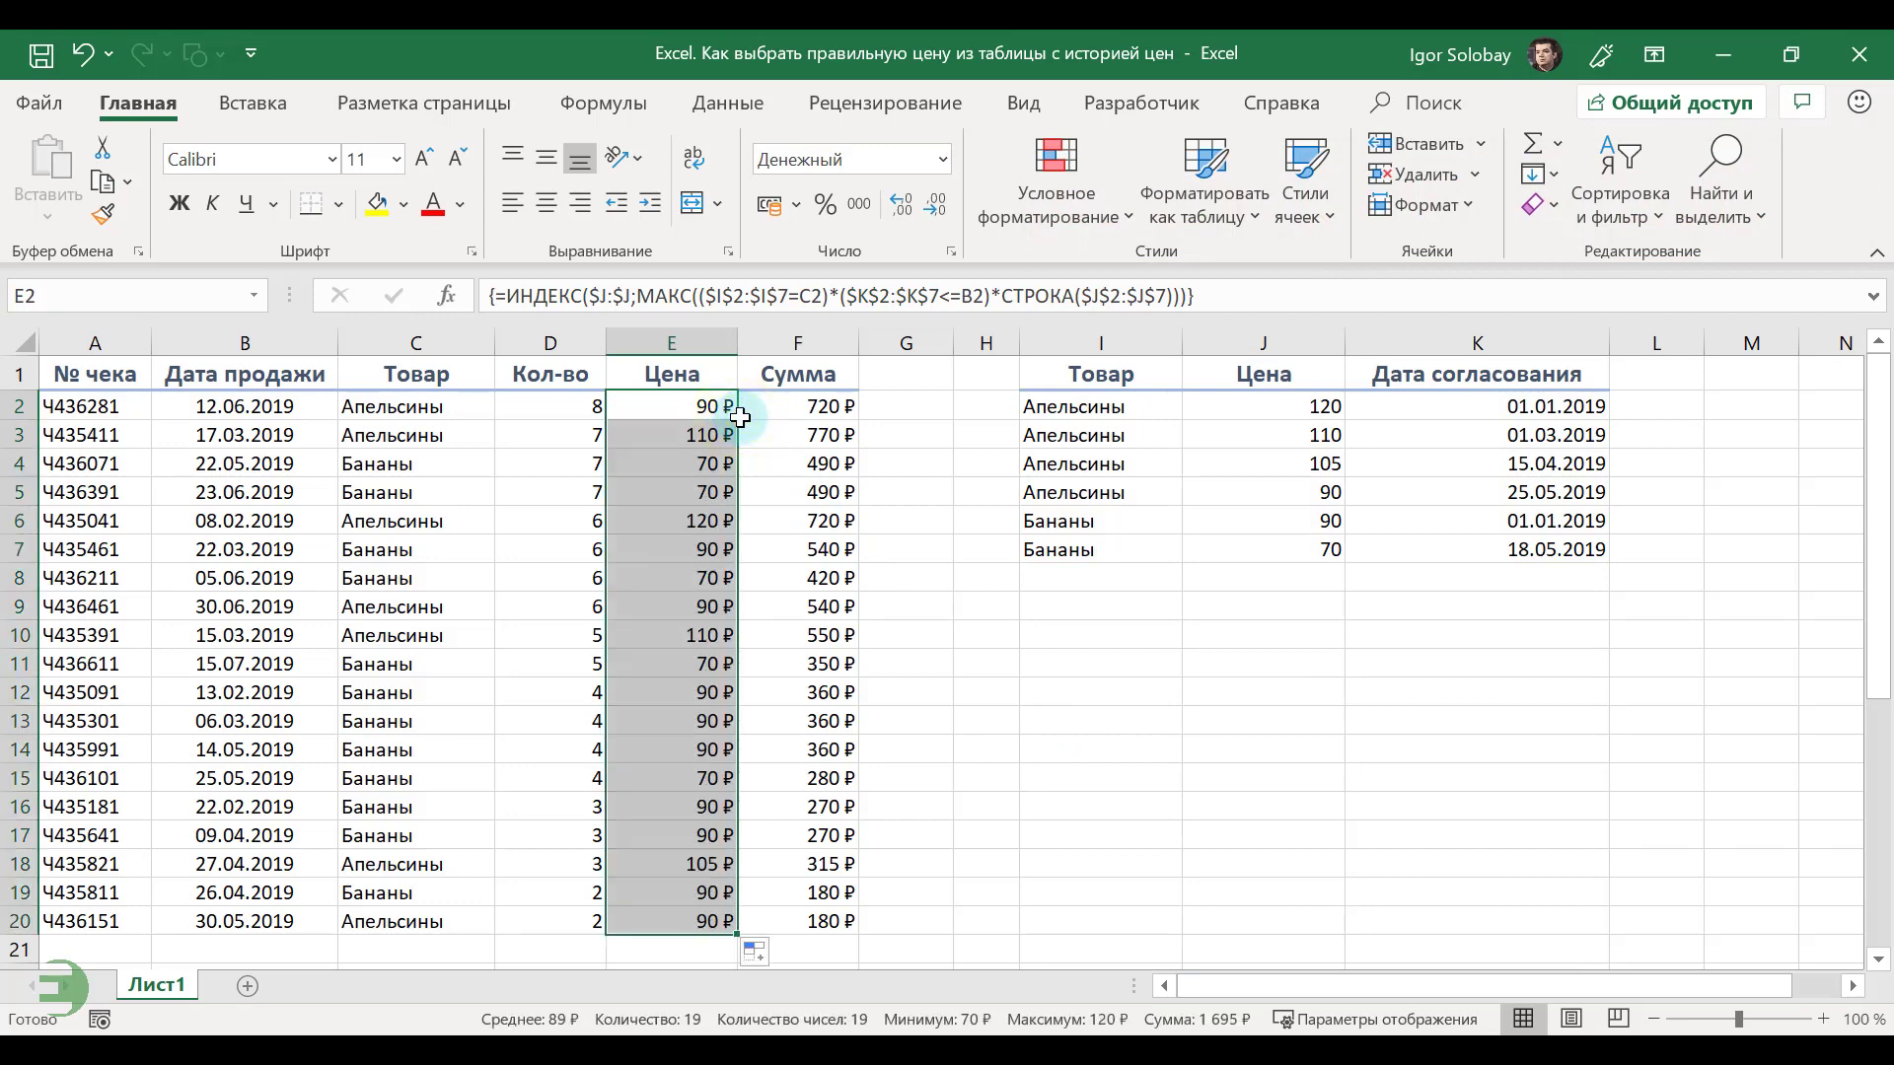
left_click(1321, 717)
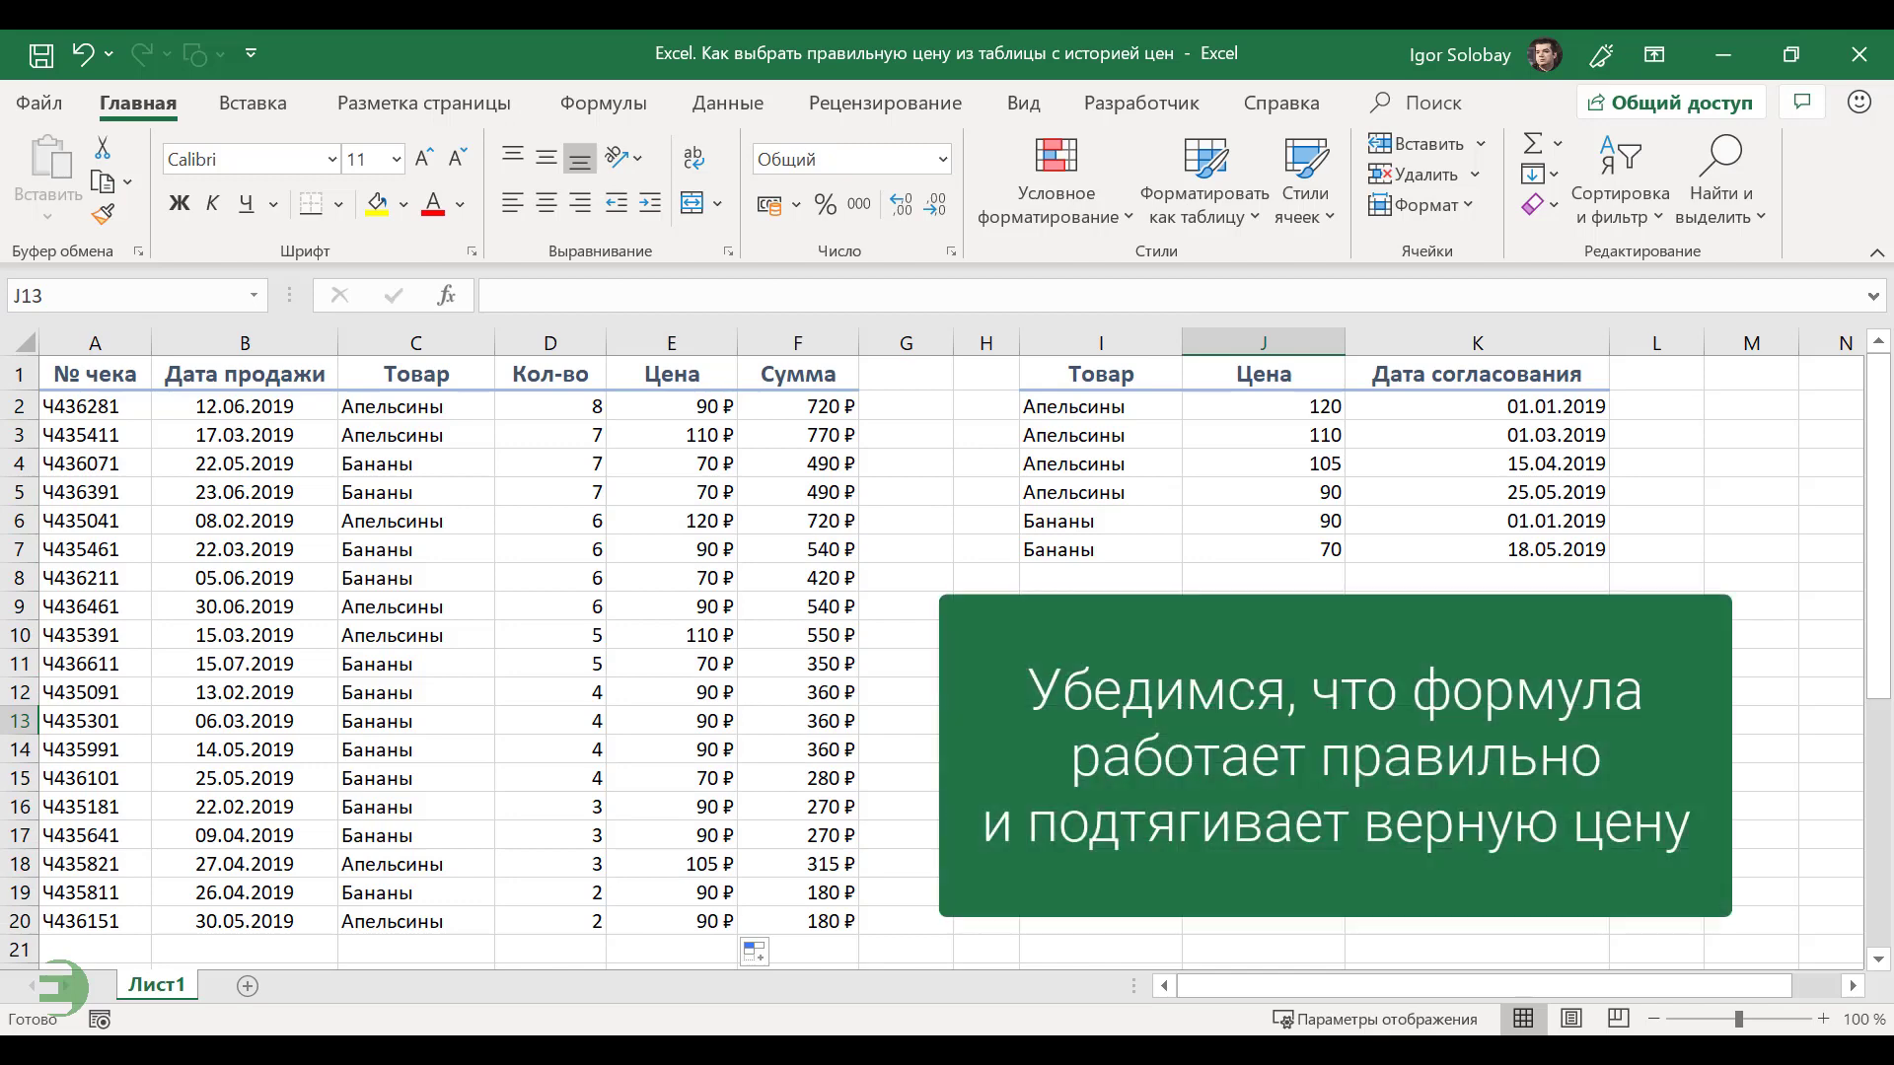